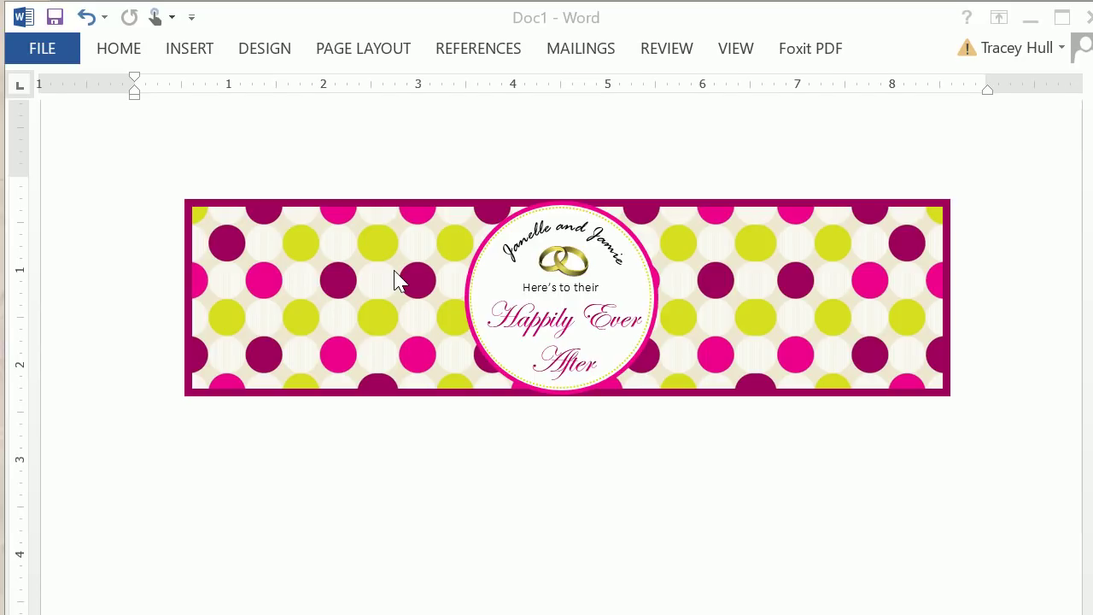
- Insert a rectangle shape below the polka-dot label
click(123, 51)
click(190, 49)
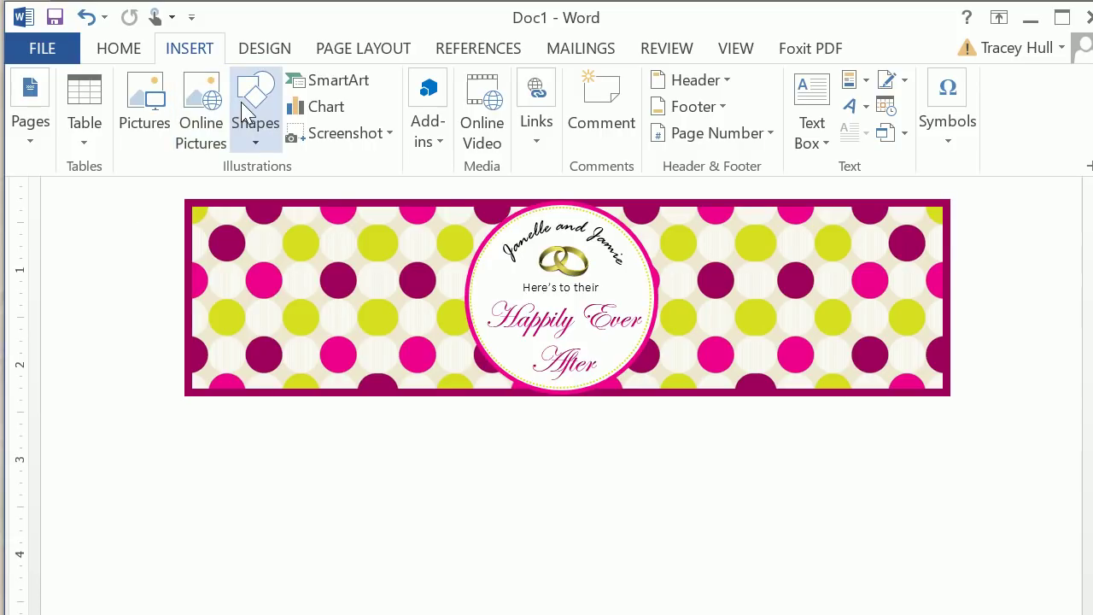
click(254, 137)
click(320, 195)
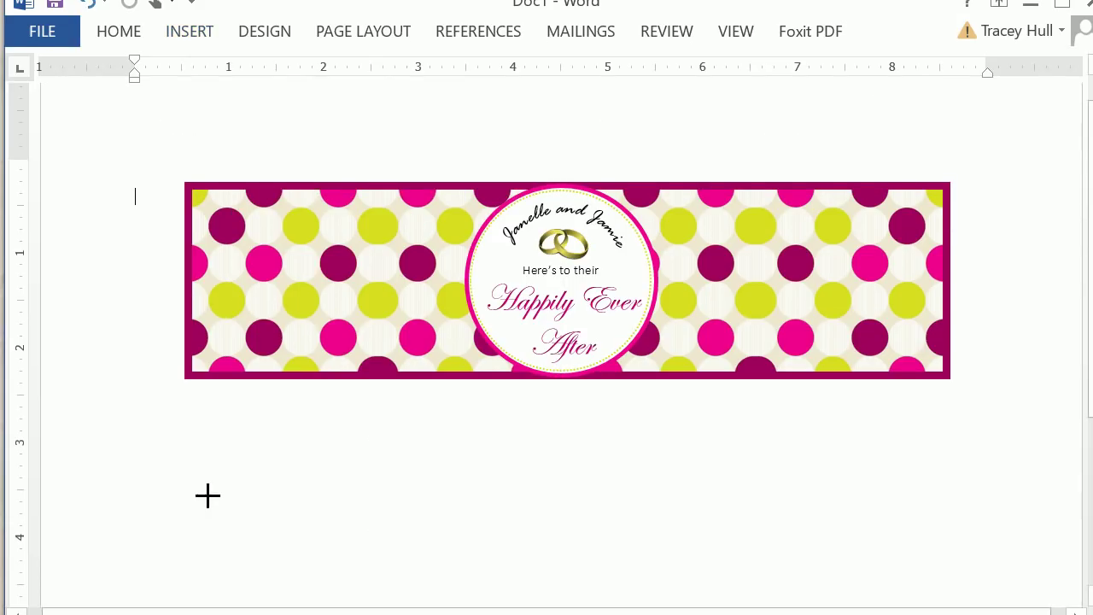
click(191, 442)
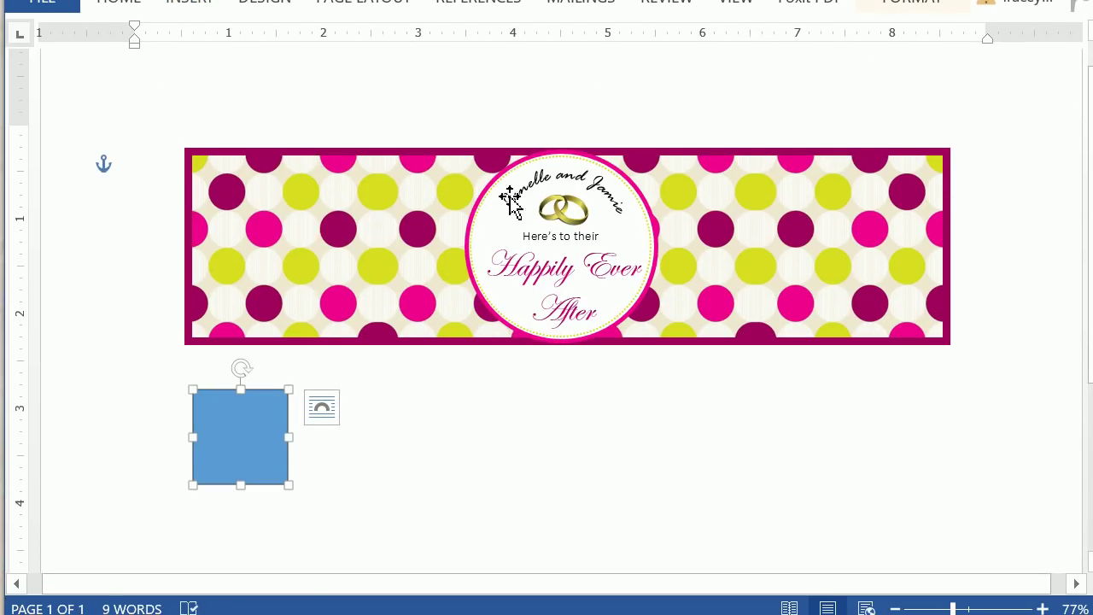
- Size the rectangle to 2" high by 8" wide and move it up under the label
click(880, 51)
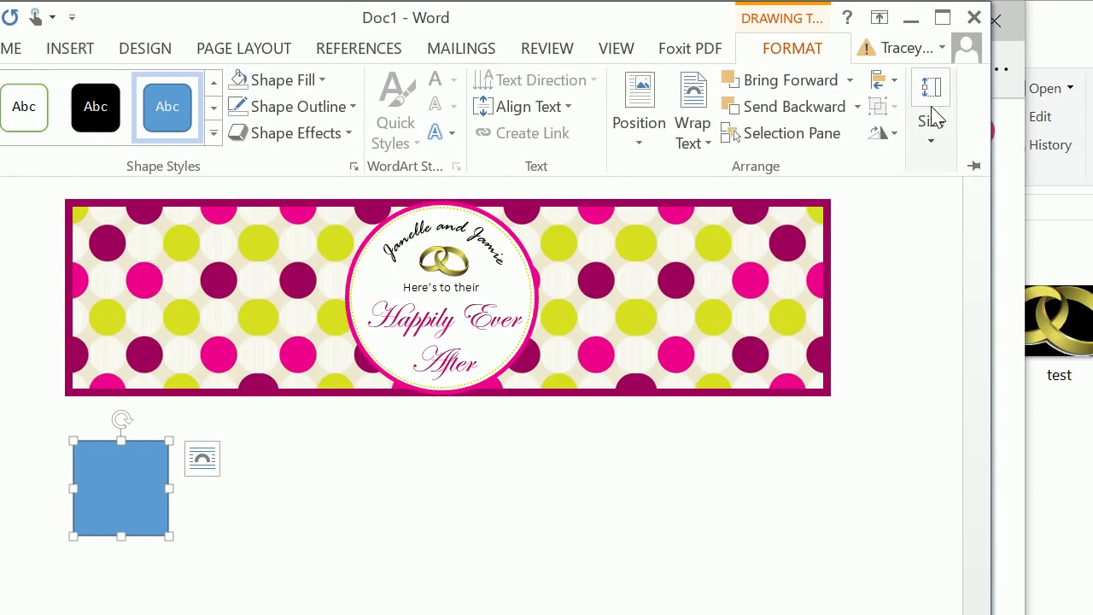
click(982, 121)
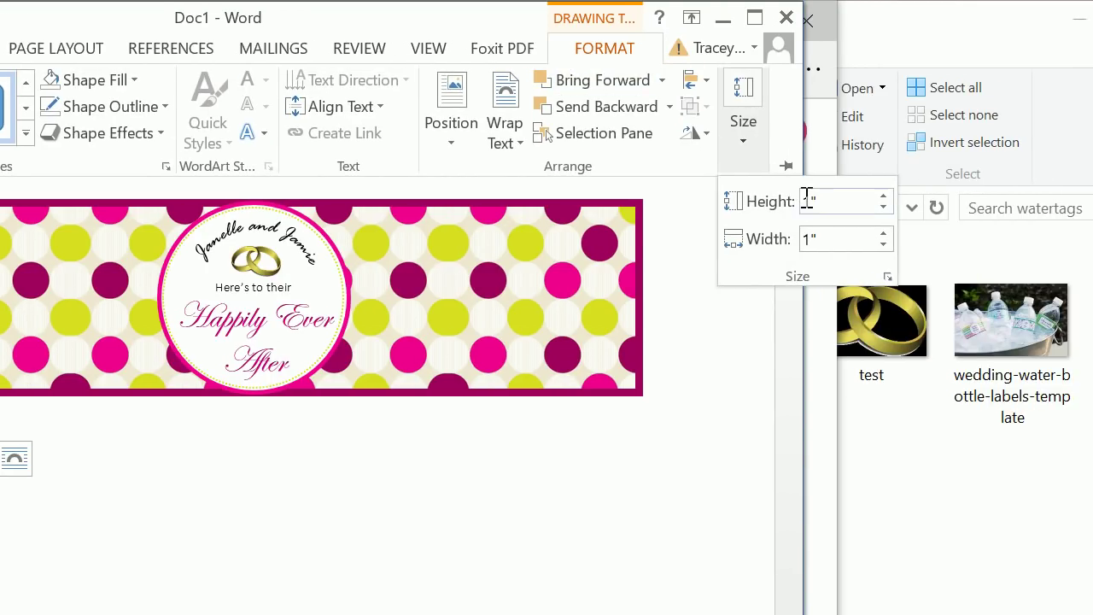
click(807, 201)
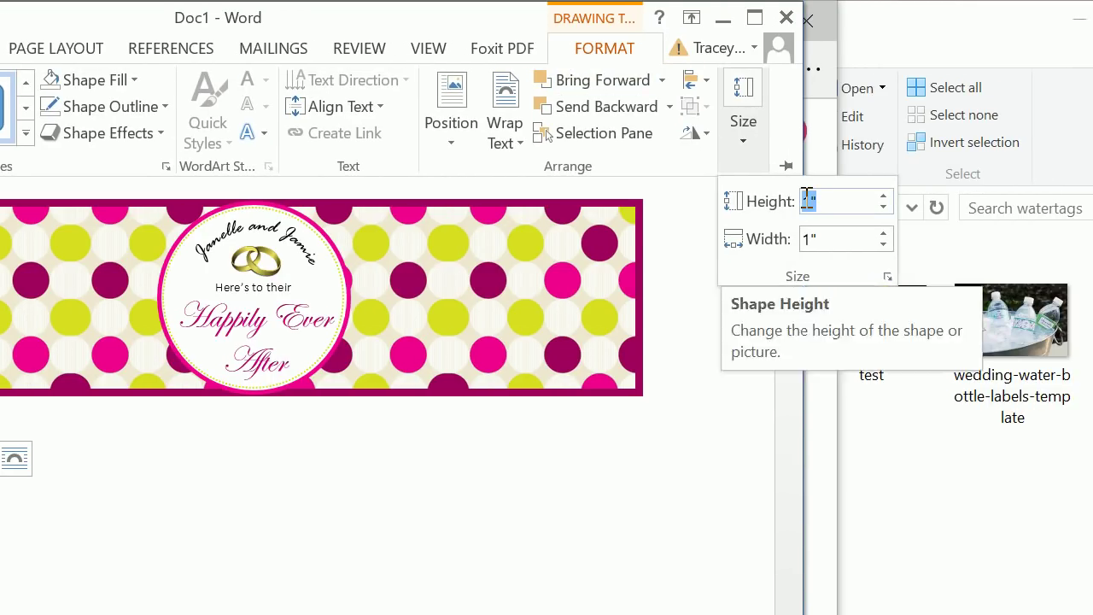
text(2)
click(810, 239)
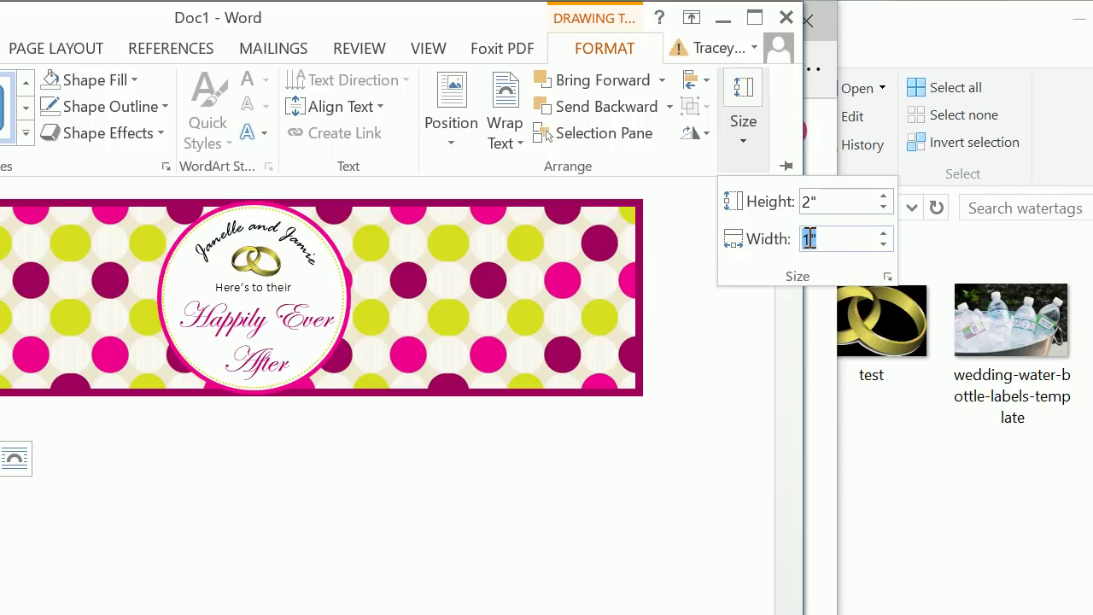
text(8)
key(Return)
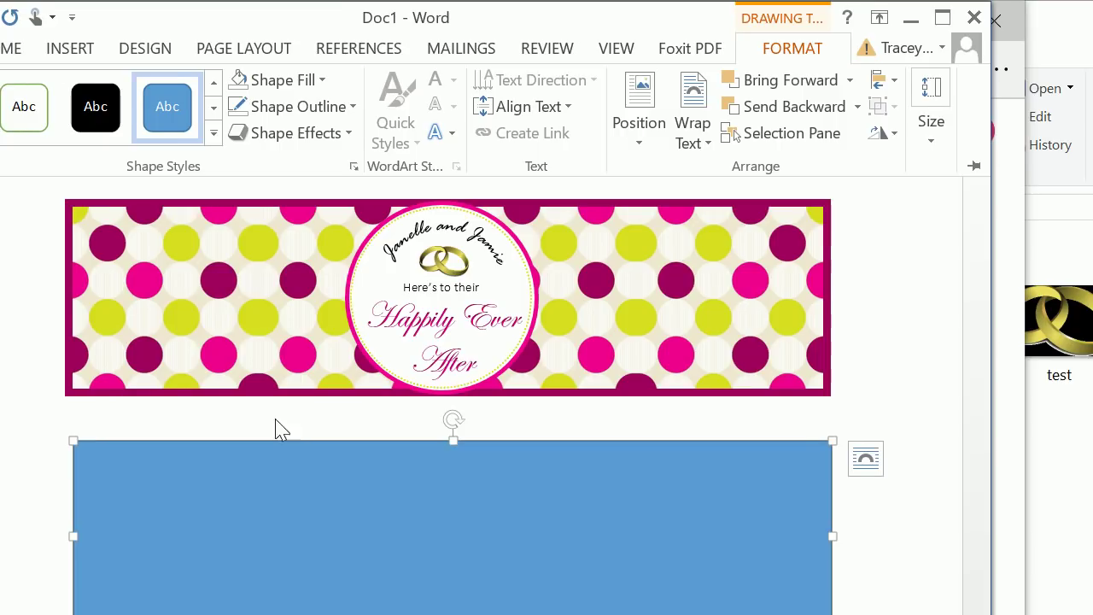
click(271, 455)
drag(283, 461, 285, 421)
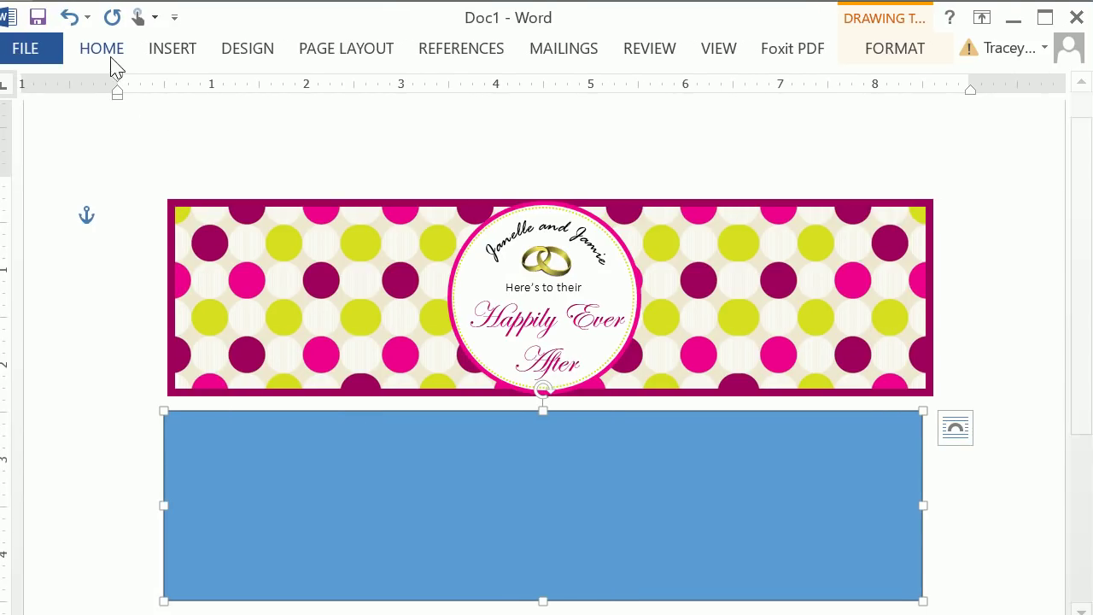
- Switch the page orientation to Landscape
click(133, 51)
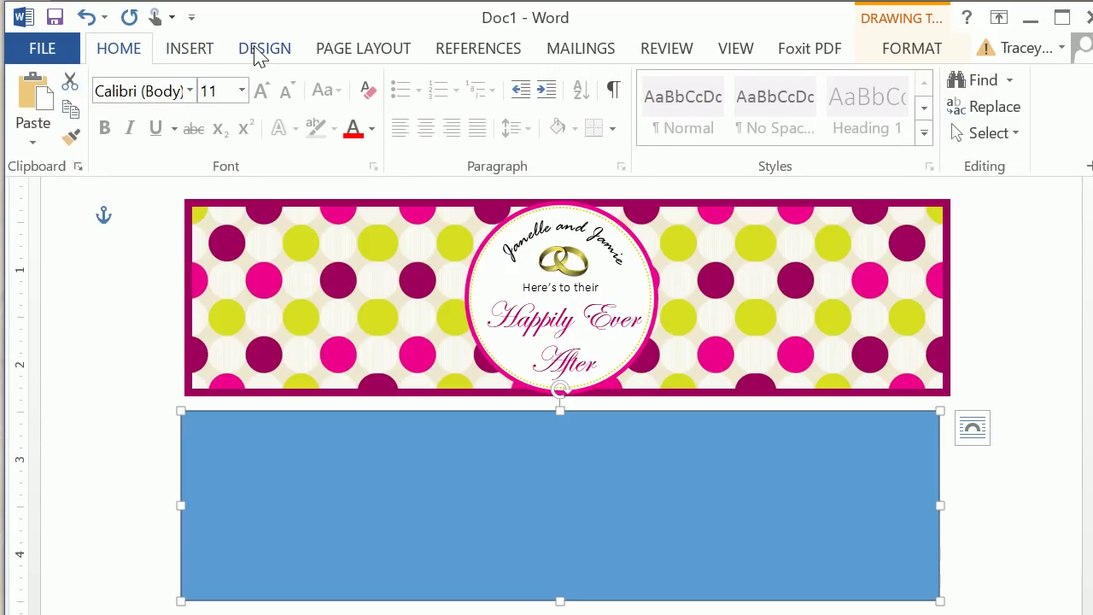
click(371, 47)
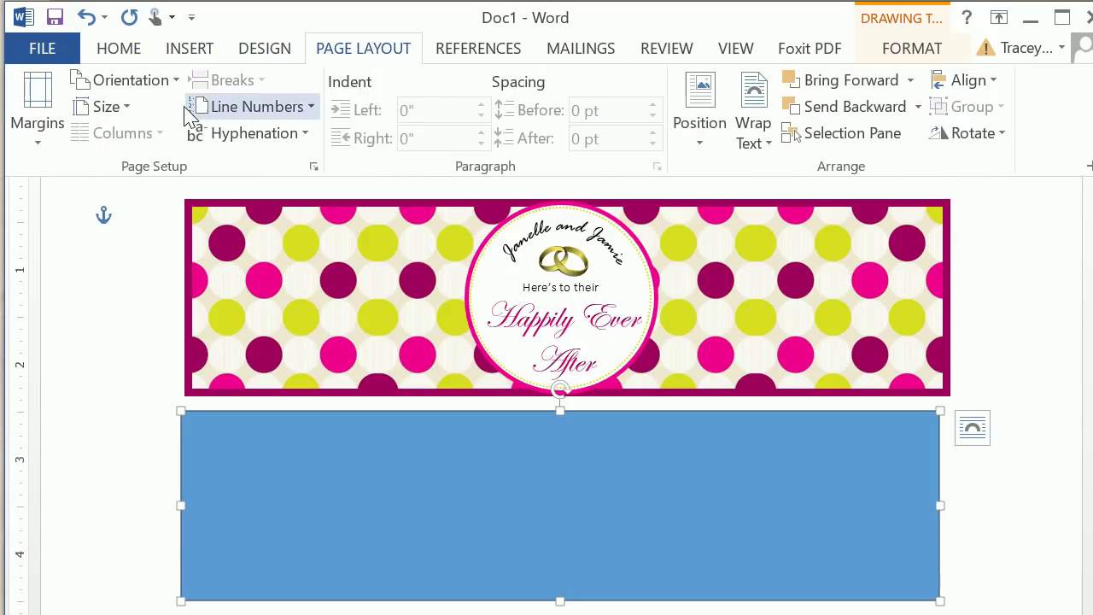
click(124, 81)
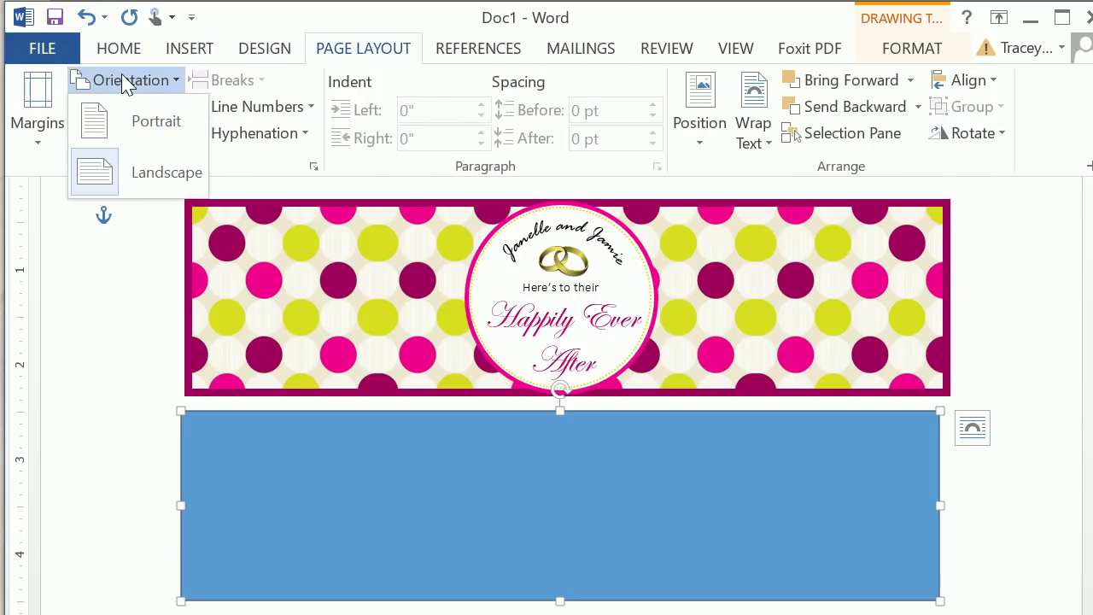
click(152, 199)
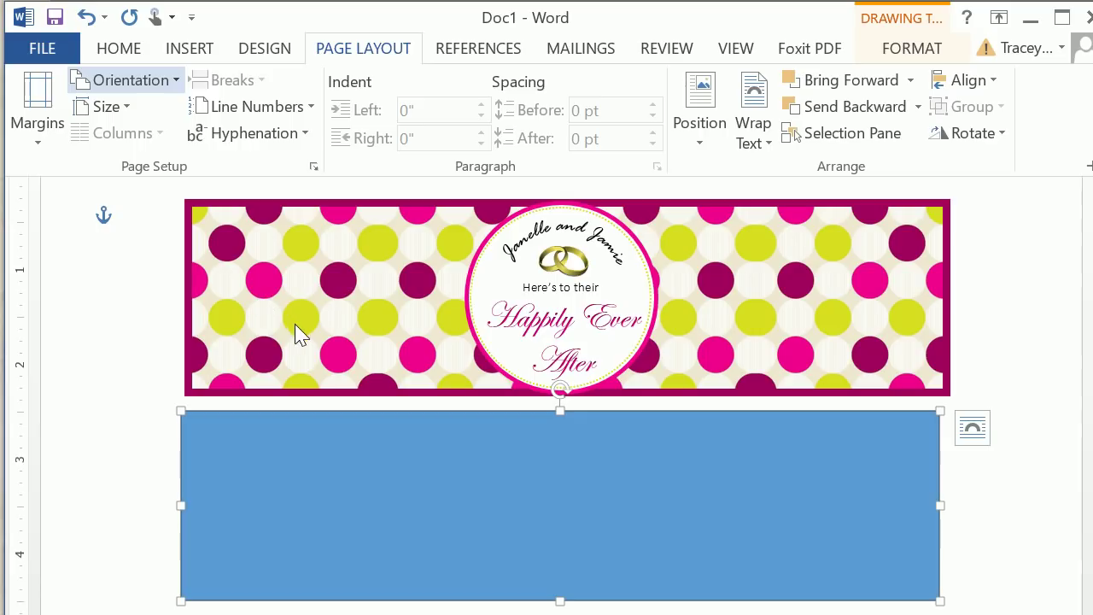
- Set the rectangle to No Fill and reposition it beneath the label
click(119, 49)
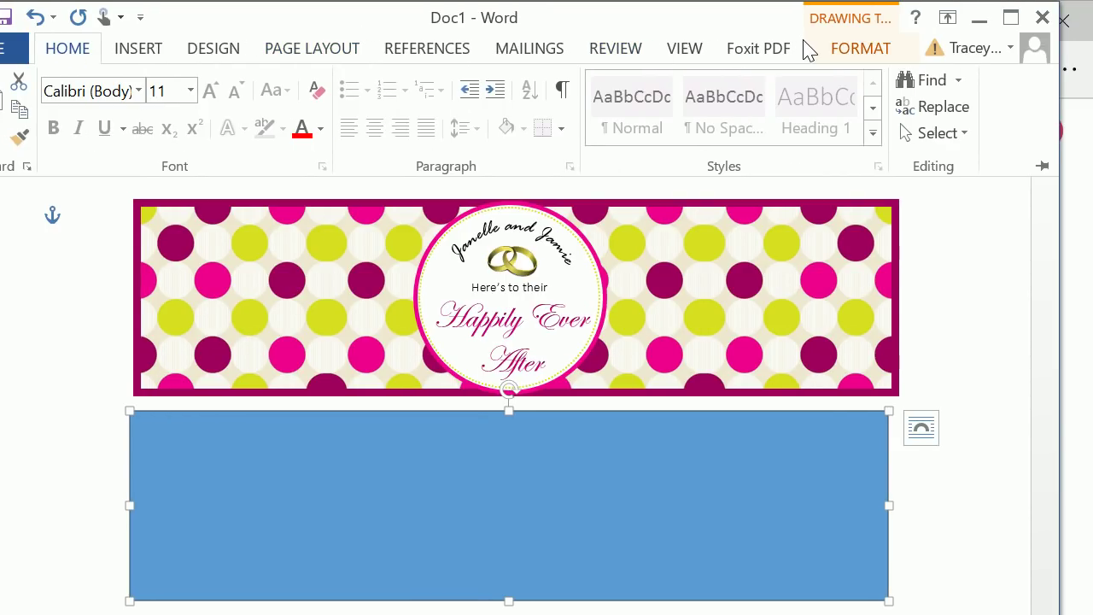
click(825, 49)
click(333, 88)
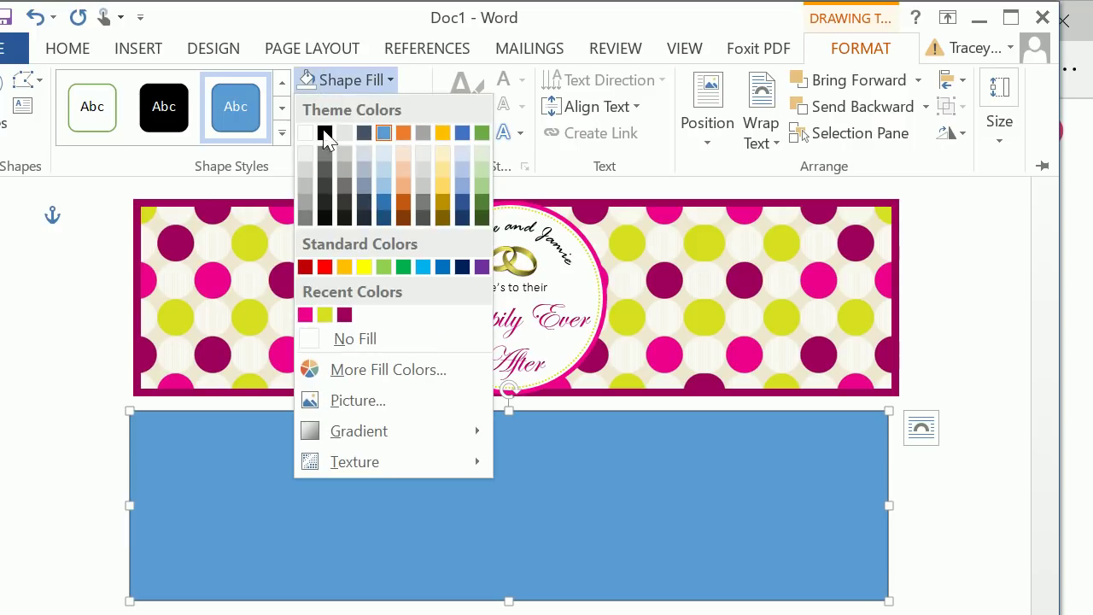
click(326, 338)
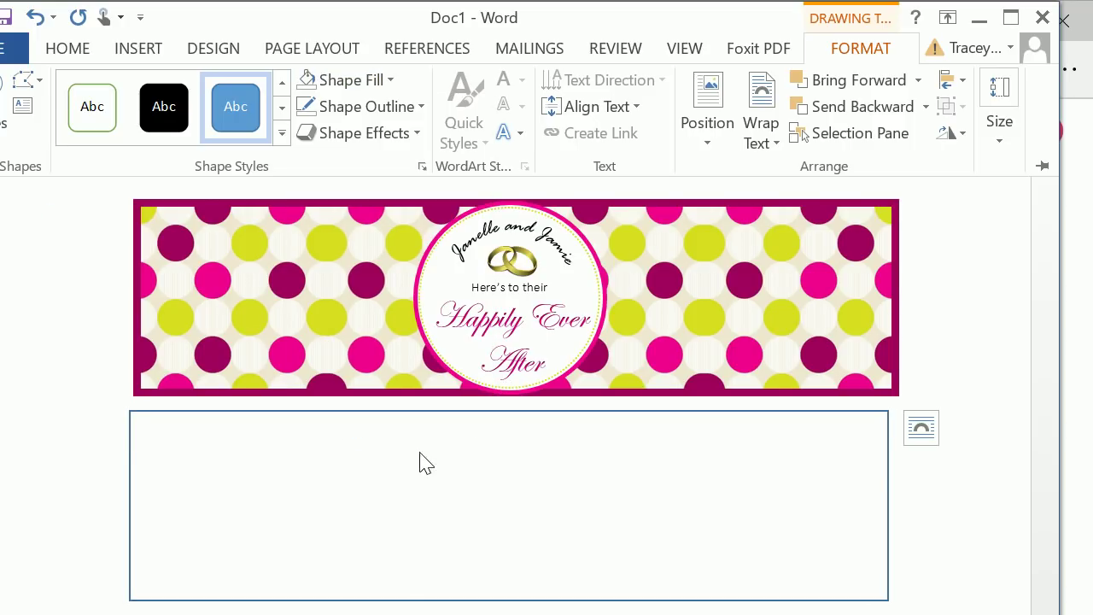
click(418, 422)
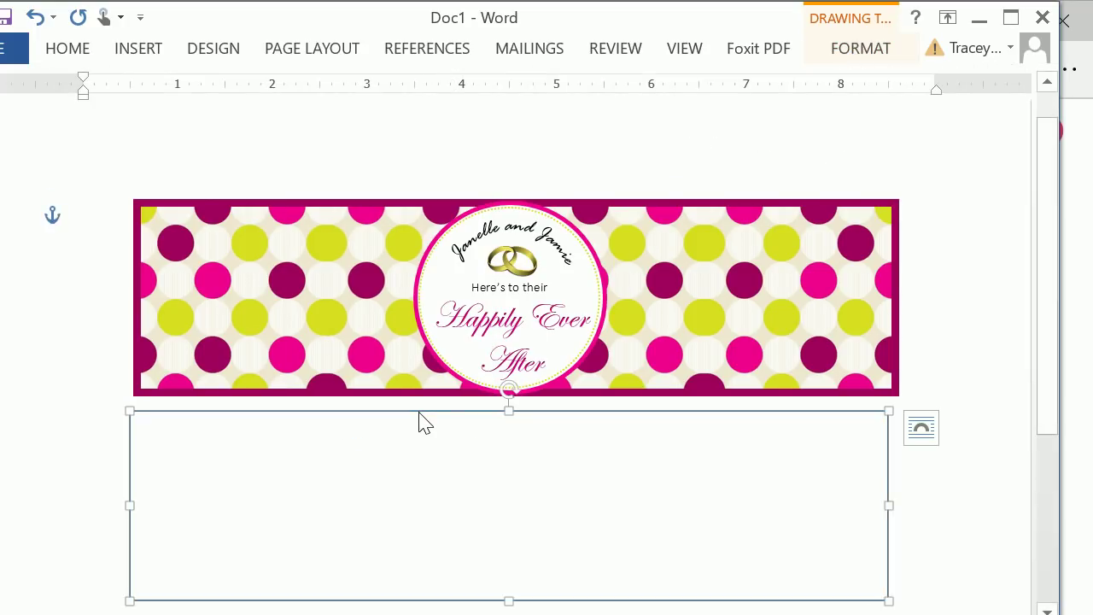
drag(435, 413, 439, 411)
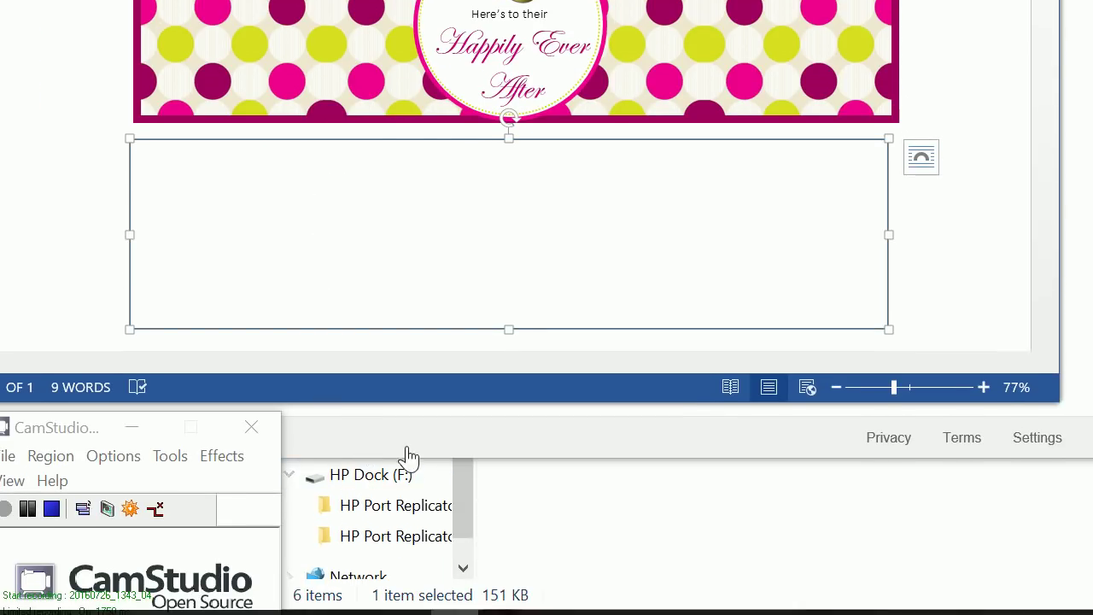
- Search Google Images for a purple polka-dot pattern and preview the pink, purple and green one
click(442, 504)
click(327, 173)
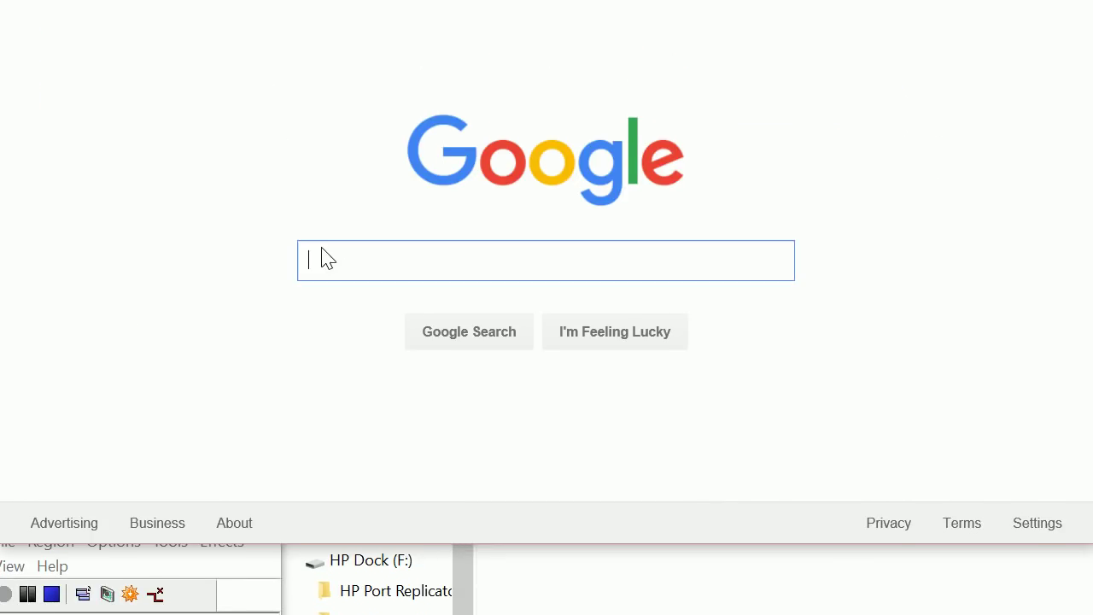
text(pur)
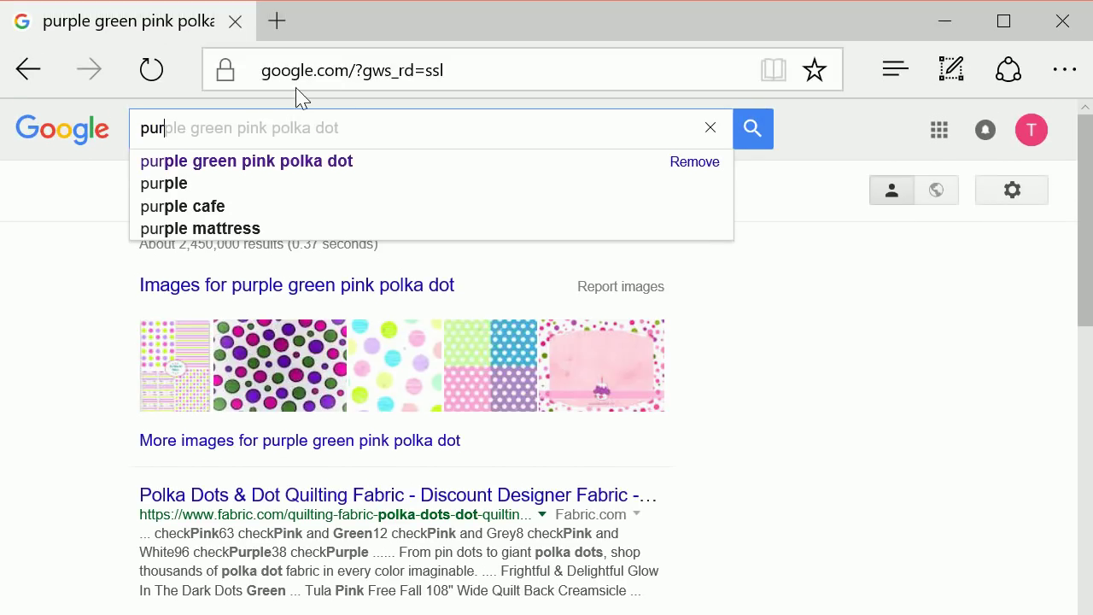
click(291, 162)
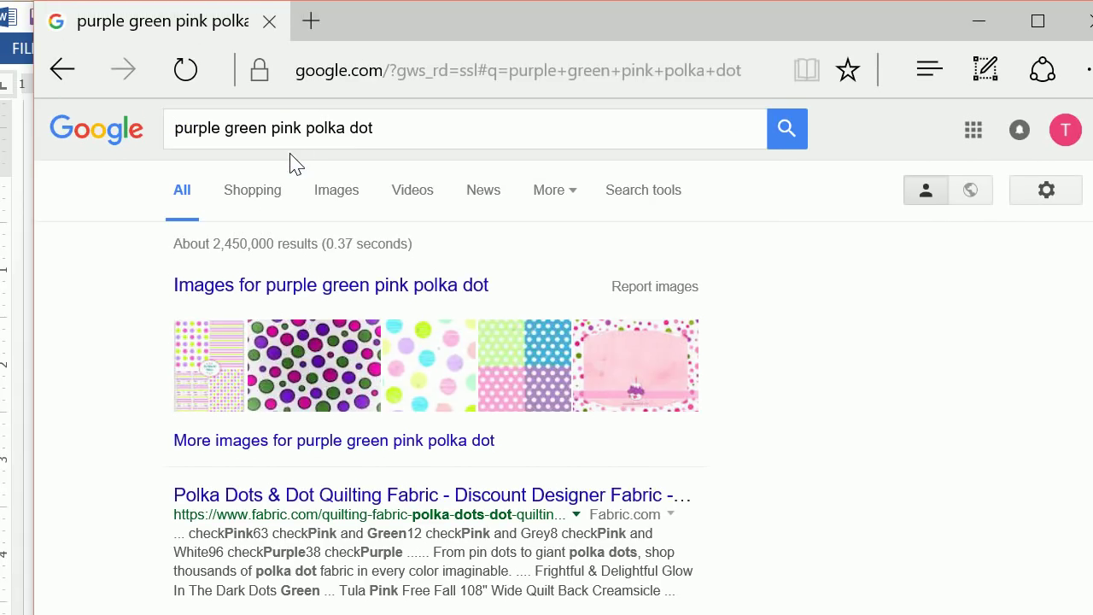
click(324, 191)
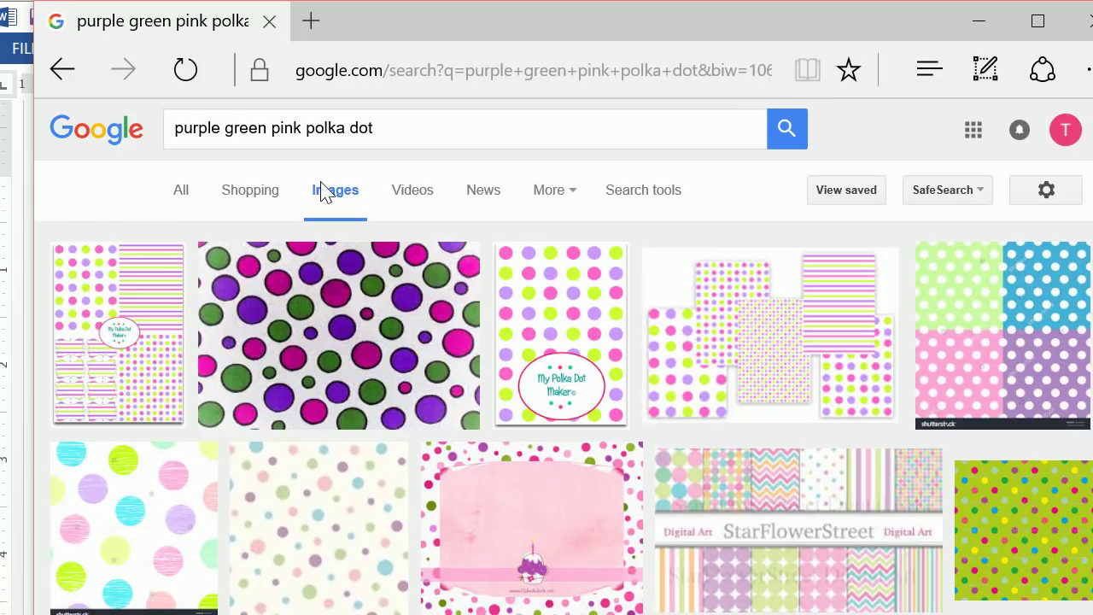
scroll(598, 325, down, 5)
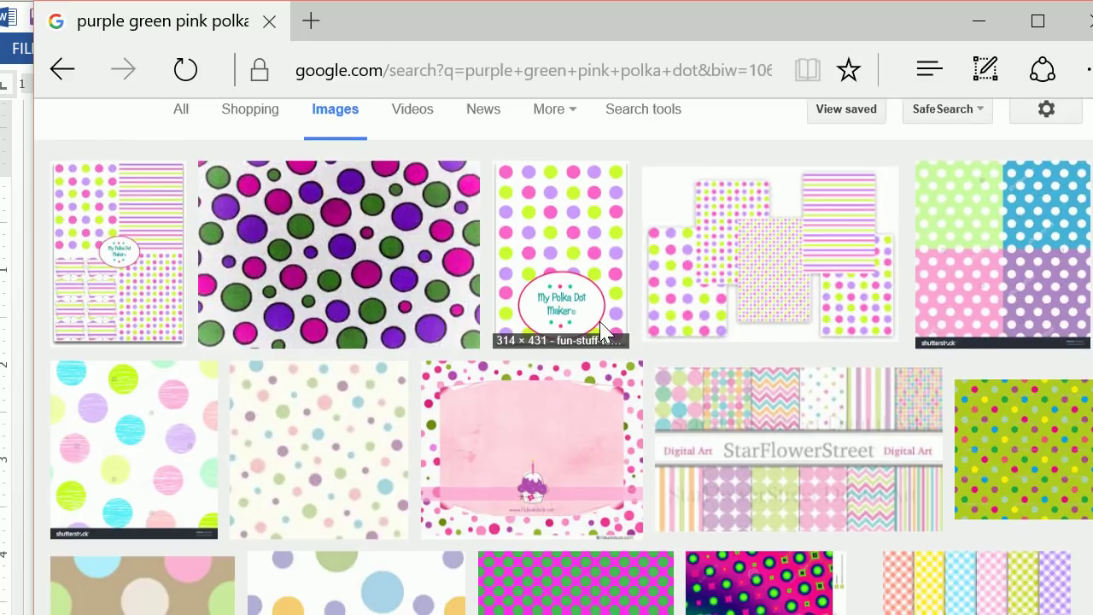
scroll(599, 322, down, 1)
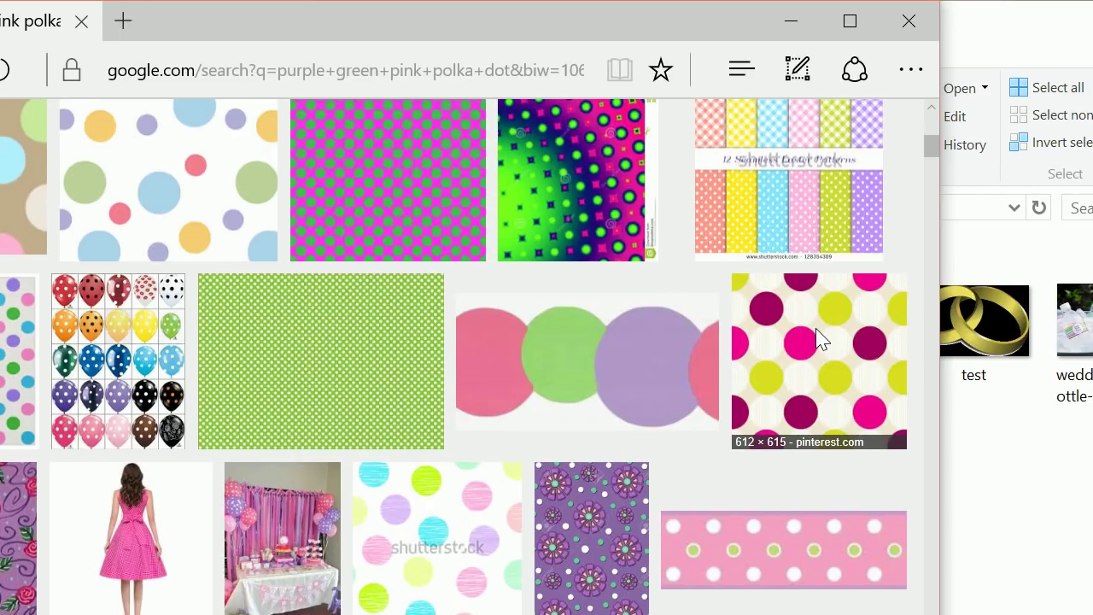
click(833, 337)
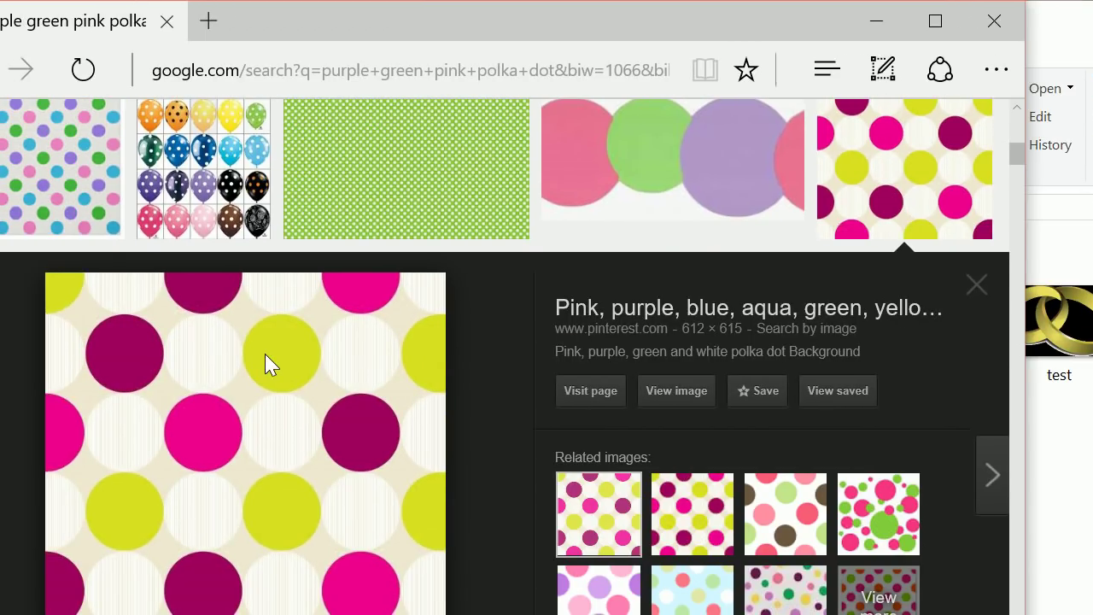
- Save the preview image over pinkpurplegreen.jpg in the watertags folder, replacing the old file
right_click(265, 355)
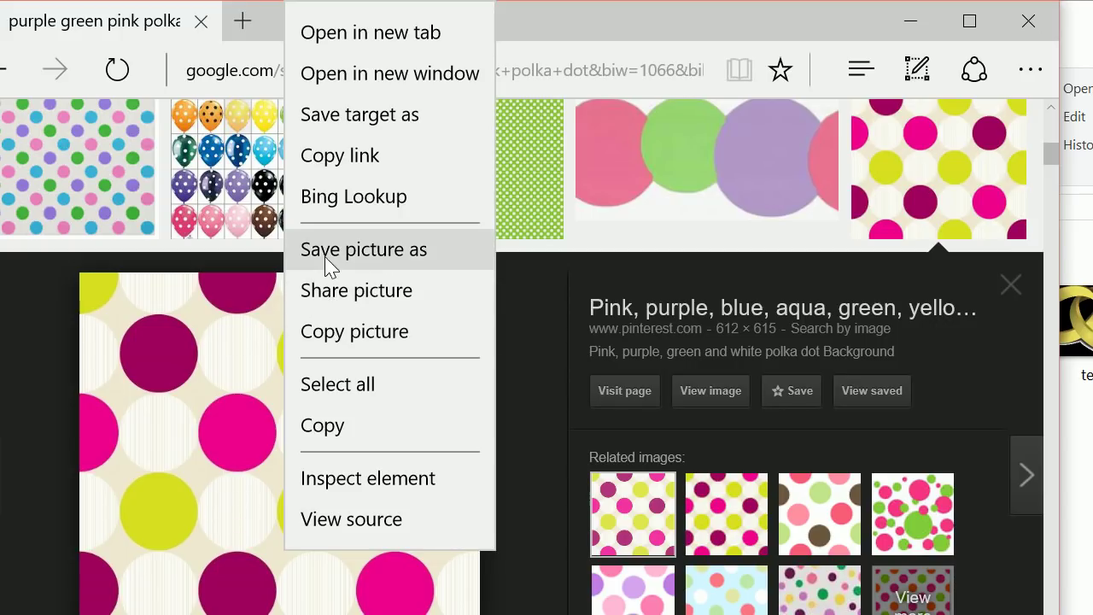
click(329, 258)
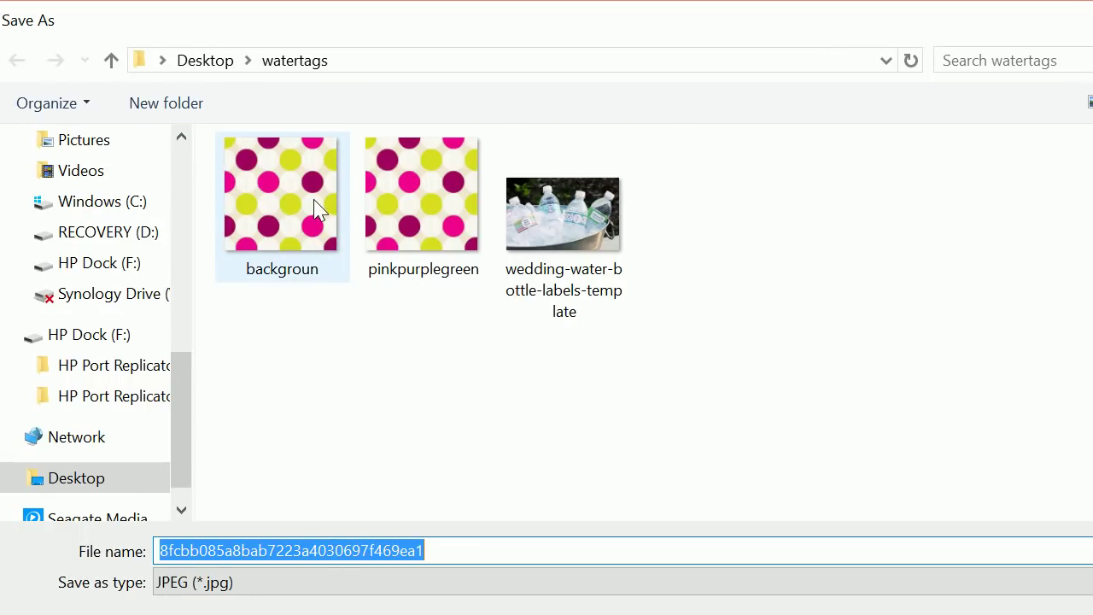
click(414, 211)
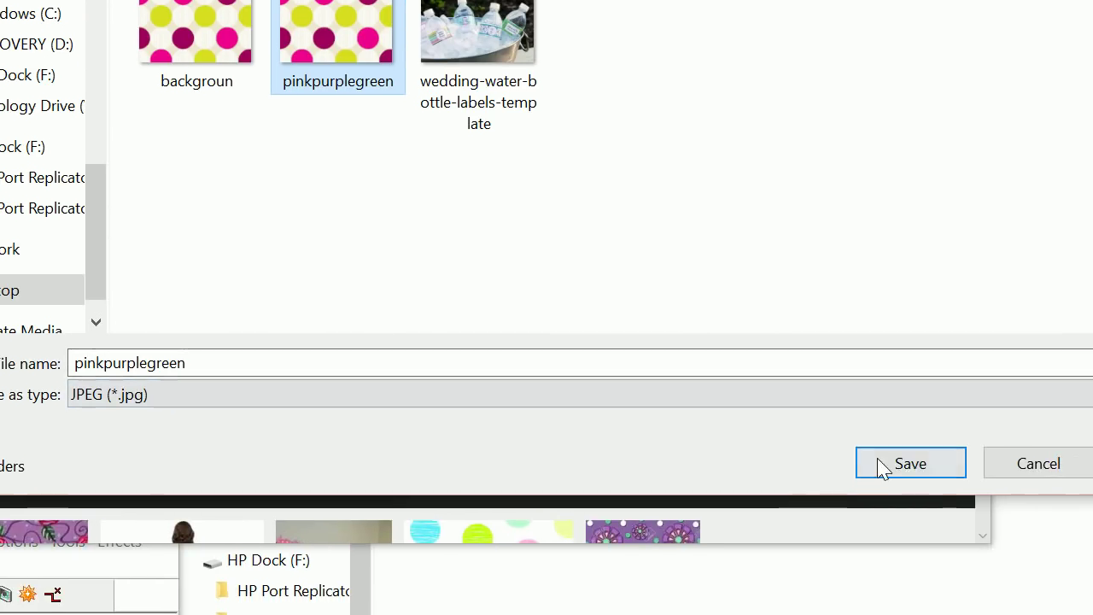
click(974, 601)
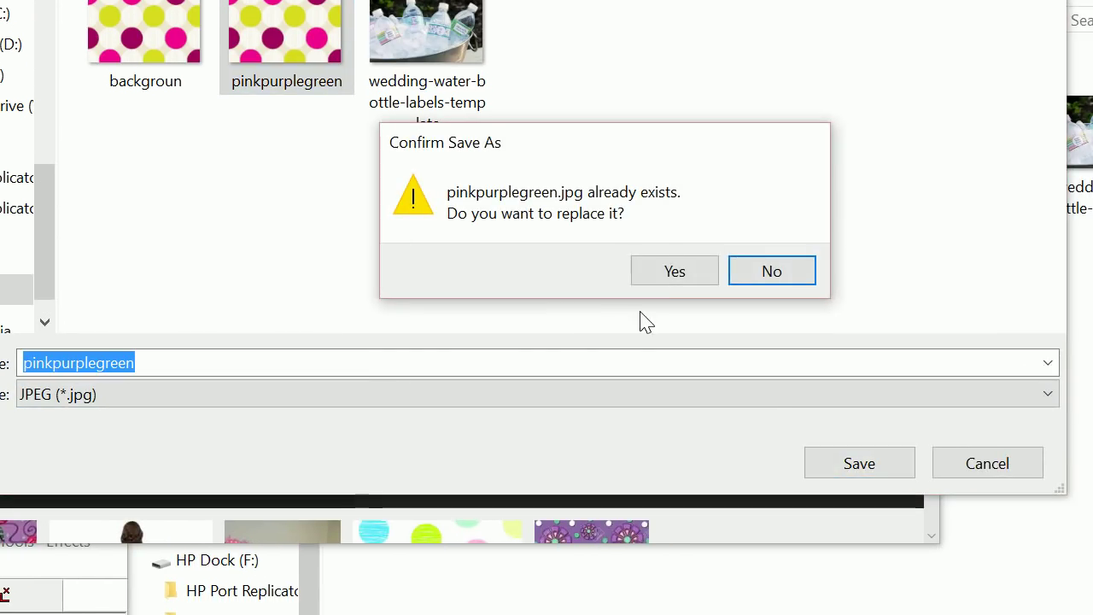
click(673, 270)
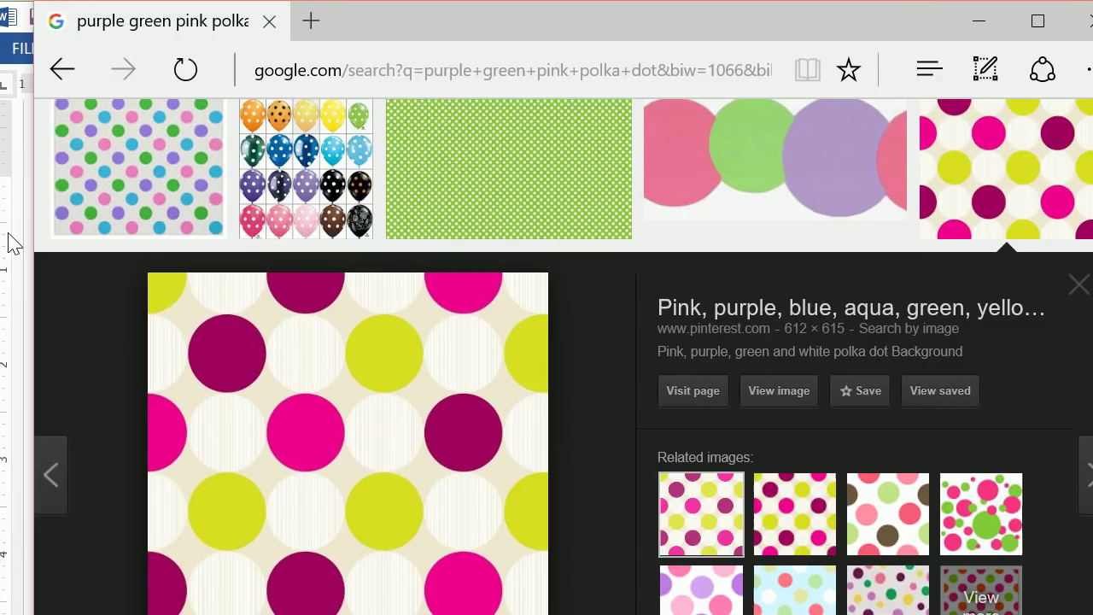
click(9, 245)
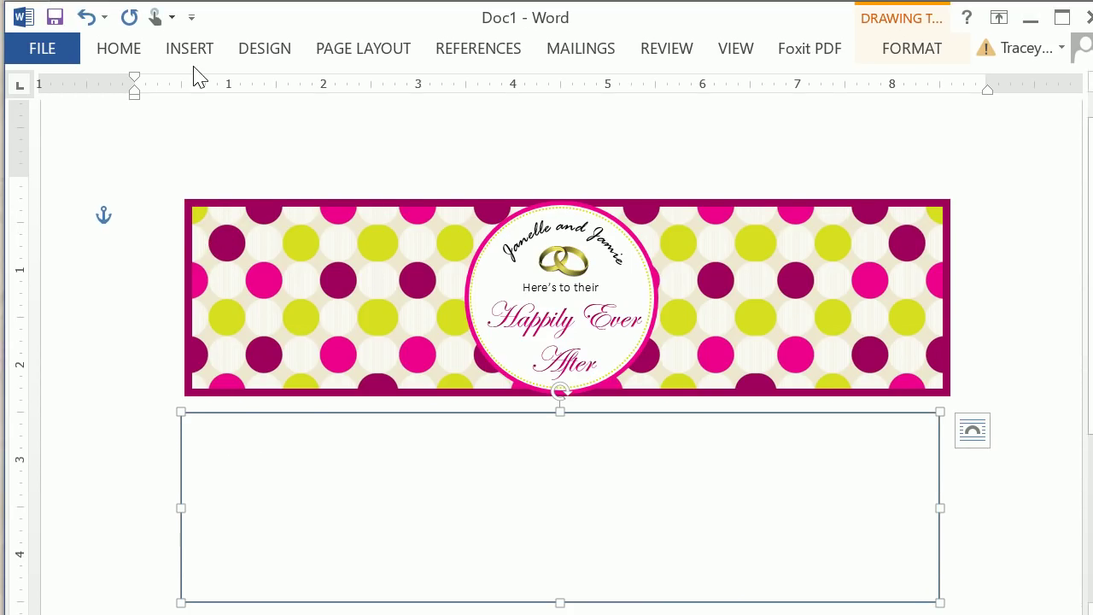
- Insert the pinkpurplegreen picture from the watertags folder into the document
click(194, 31)
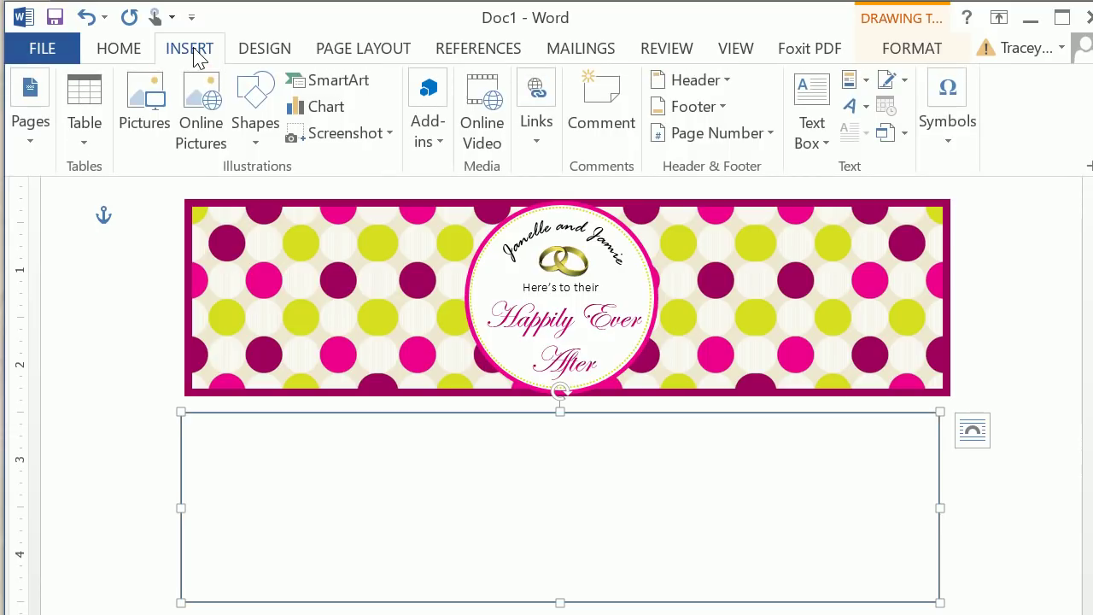
click(147, 120)
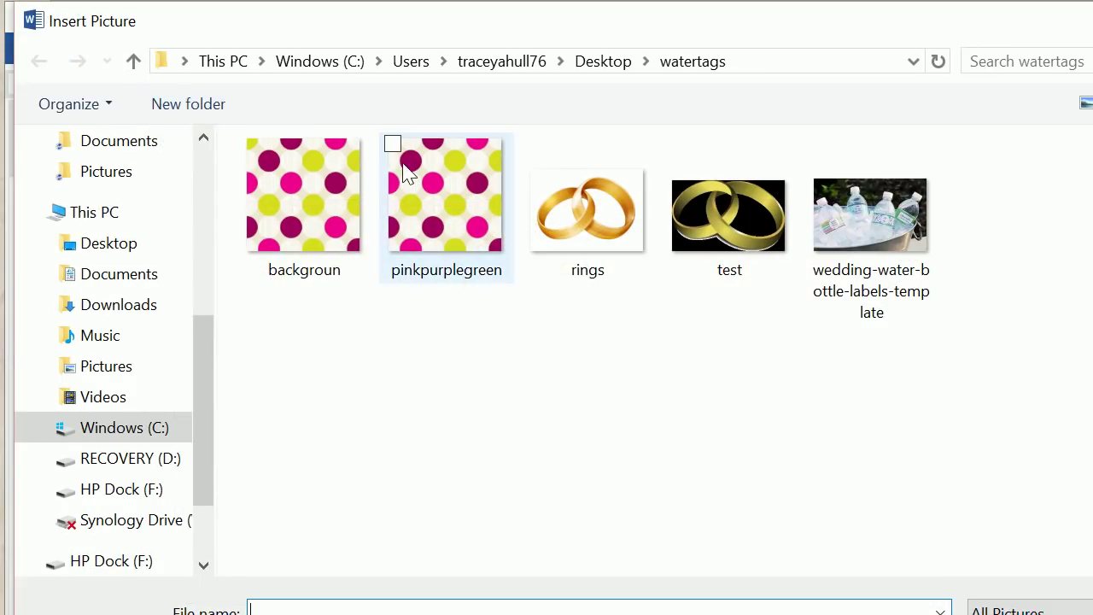
click(410, 175)
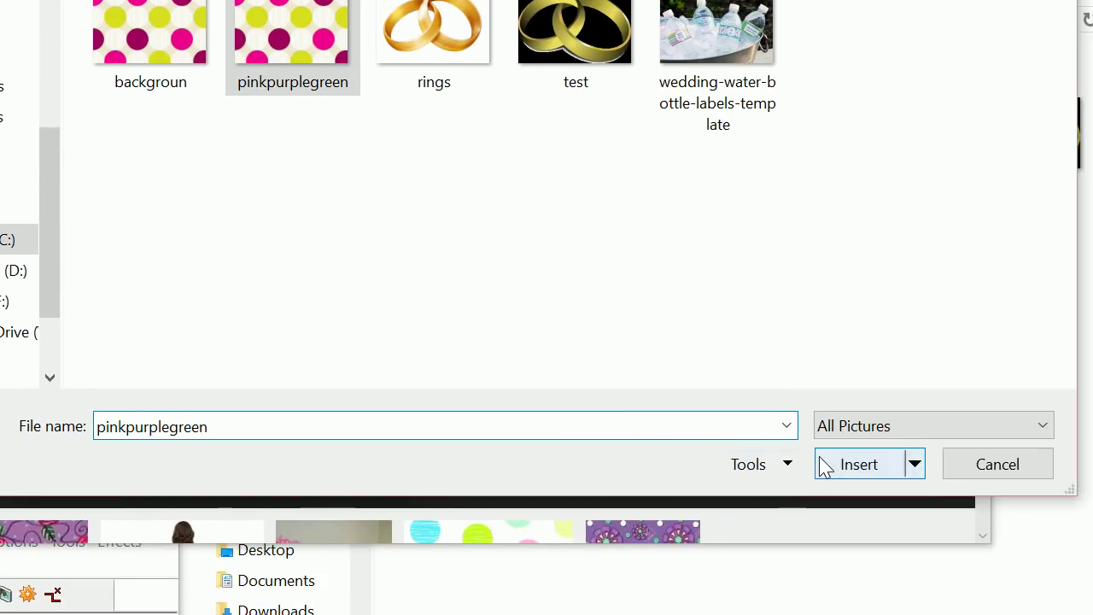
click(978, 610)
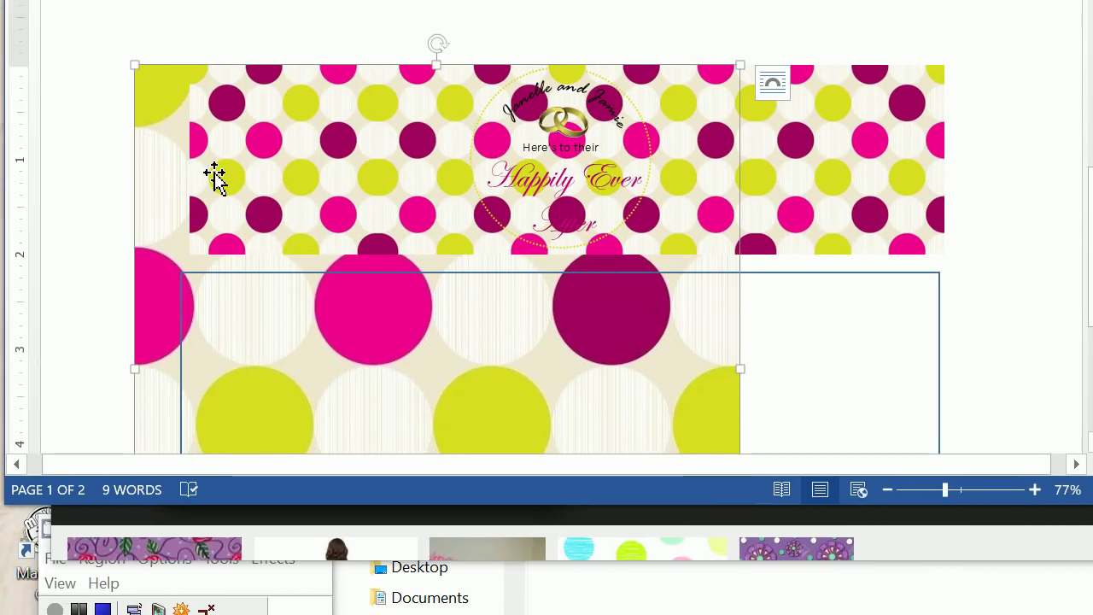
scroll(163, 162, down, 3)
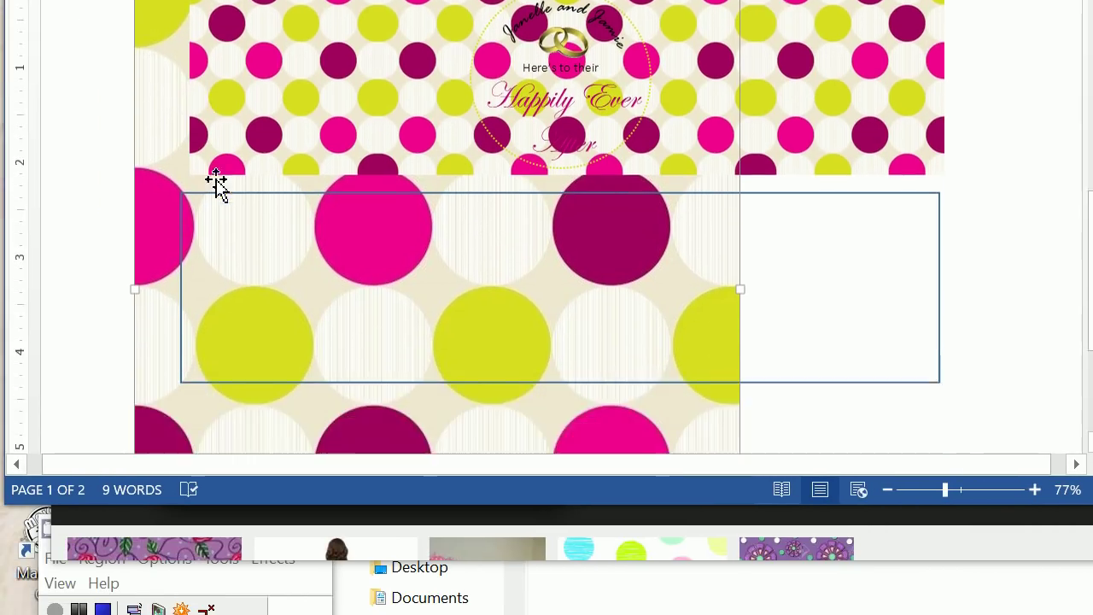
scroll(176, 185, up, 3)
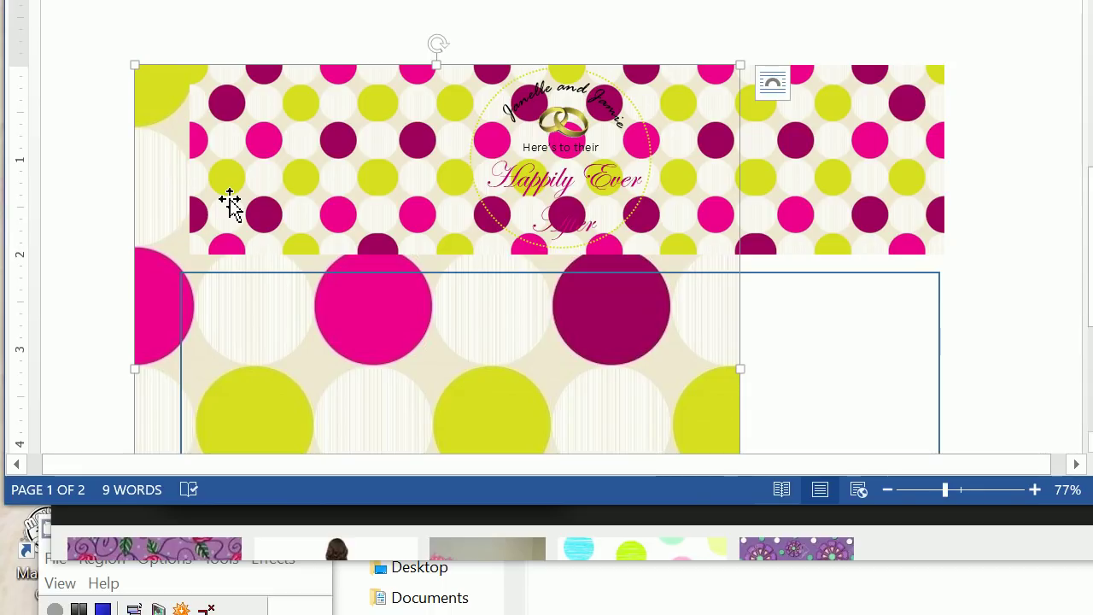
drag(163, 214, 137, 235)
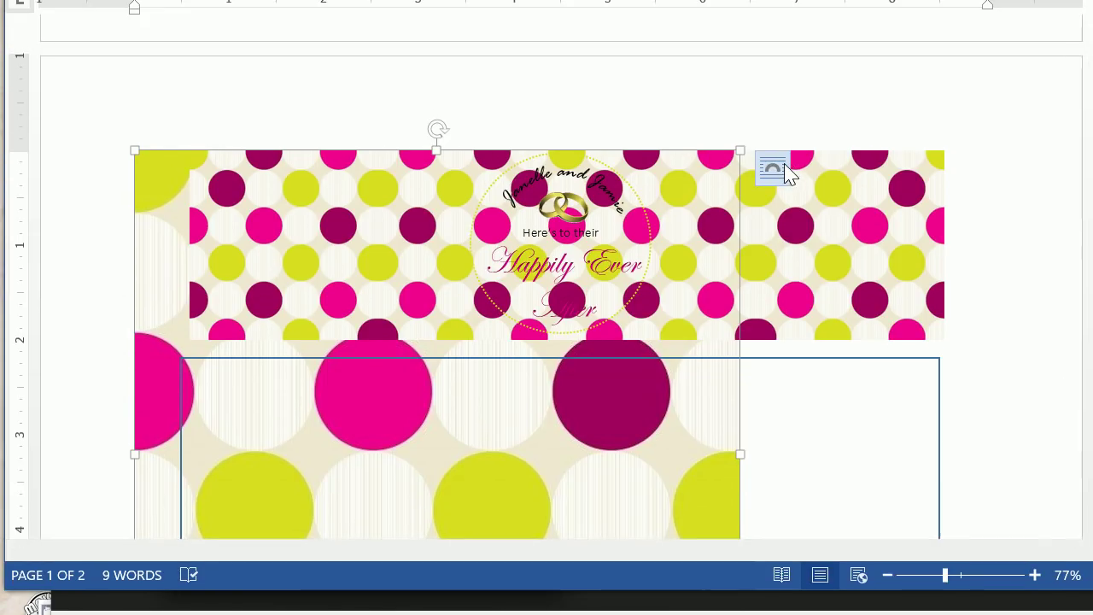
- Set the polka-dot picture's text wrapping to In front of text and move it lower-left
click(773, 168)
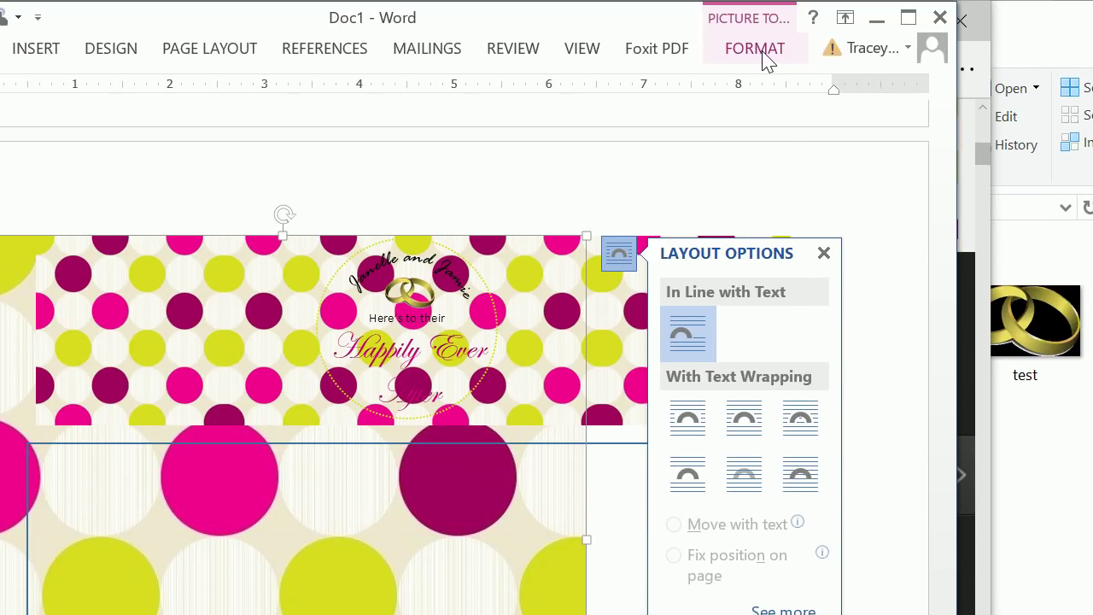
click(765, 57)
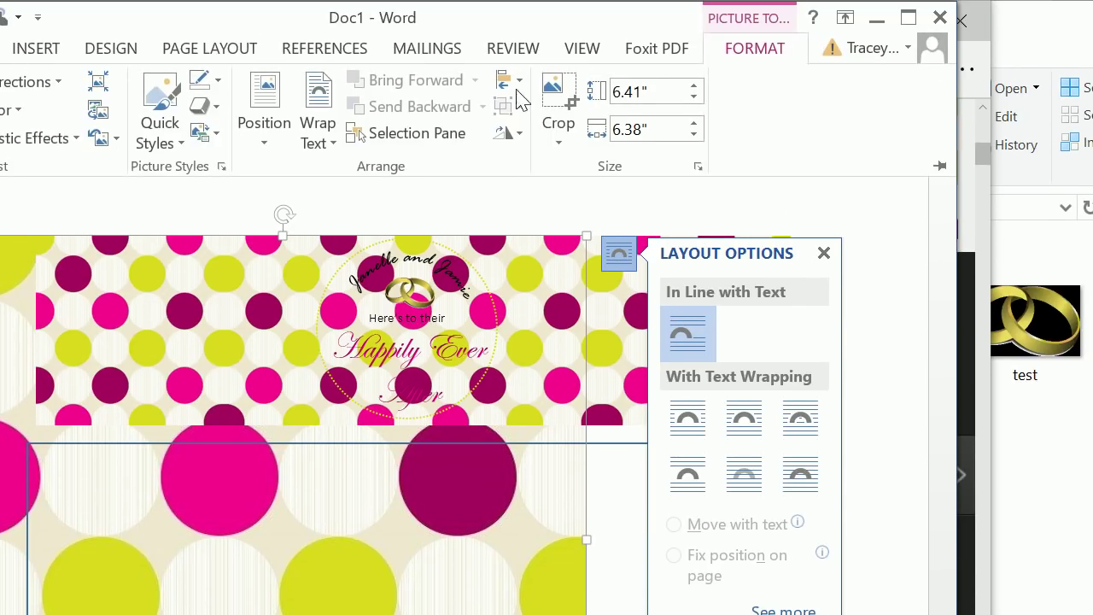
click(262, 119)
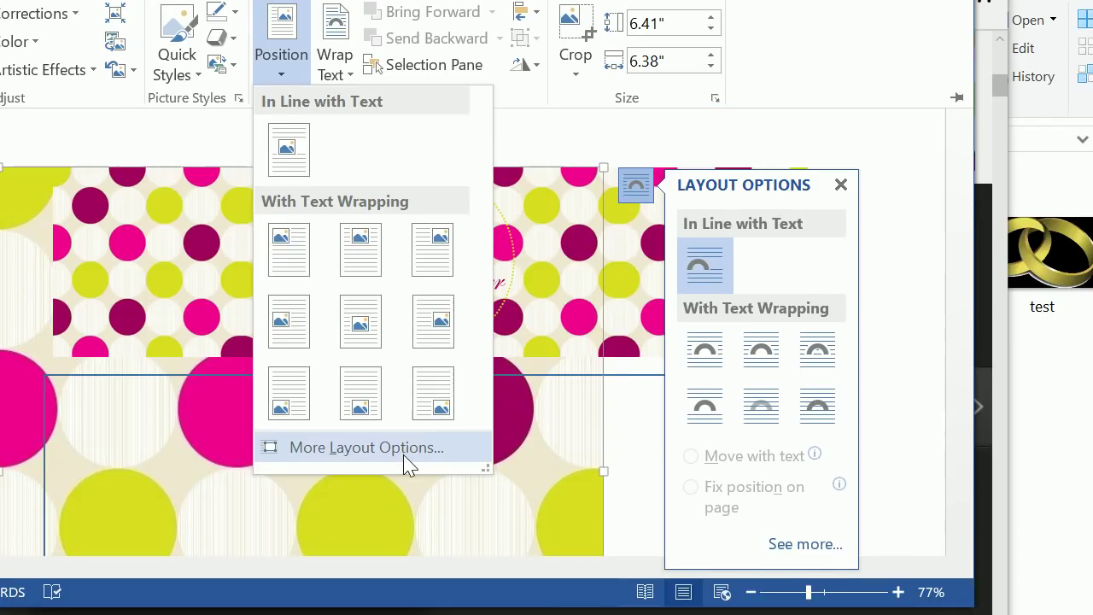
click(405, 499)
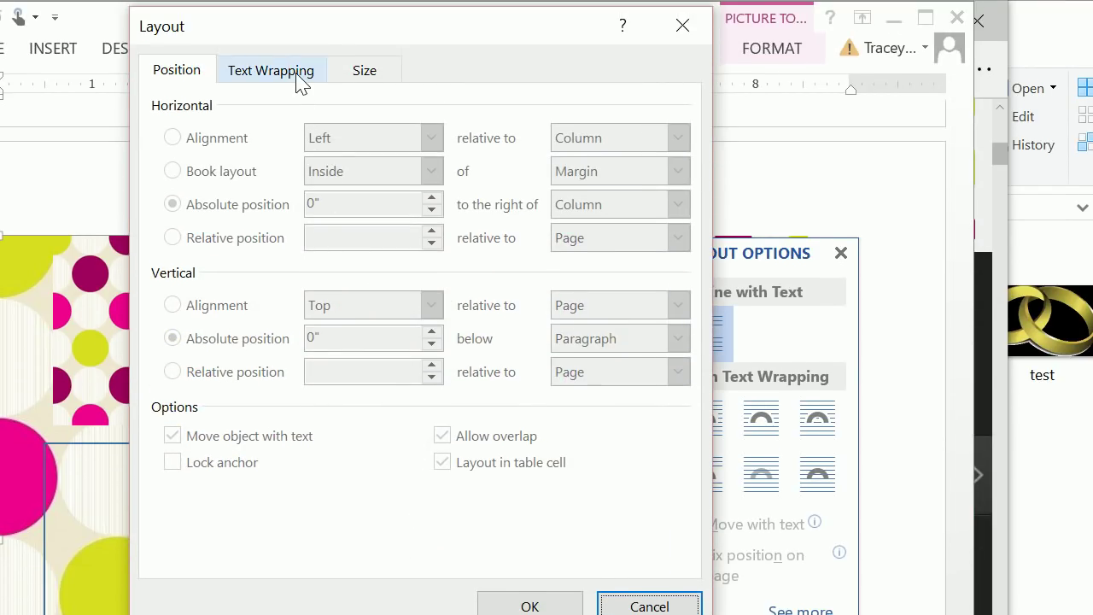
click(298, 26)
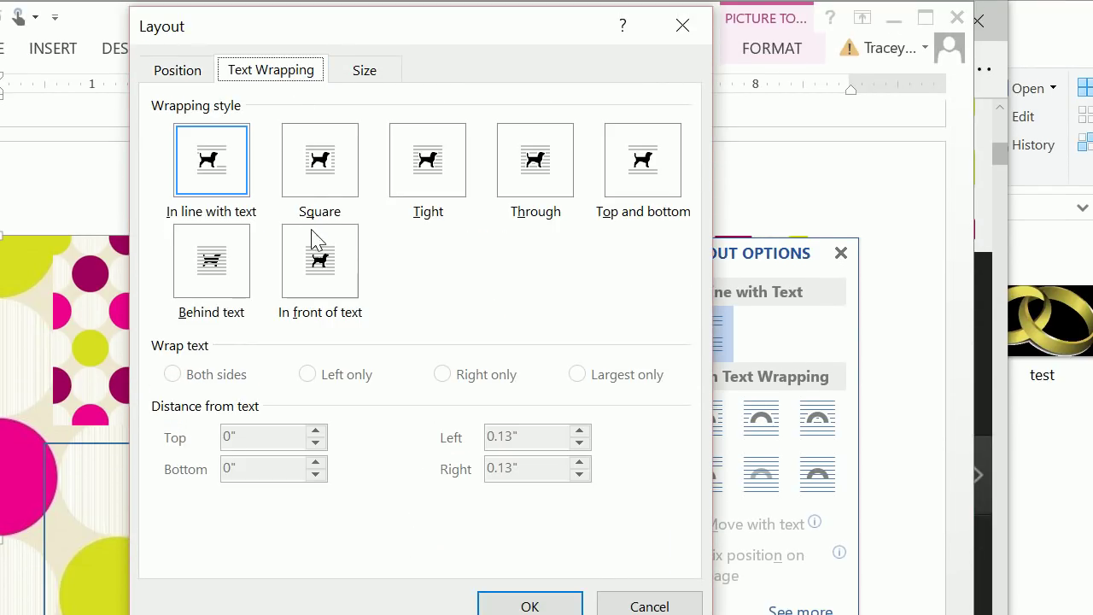
click(319, 270)
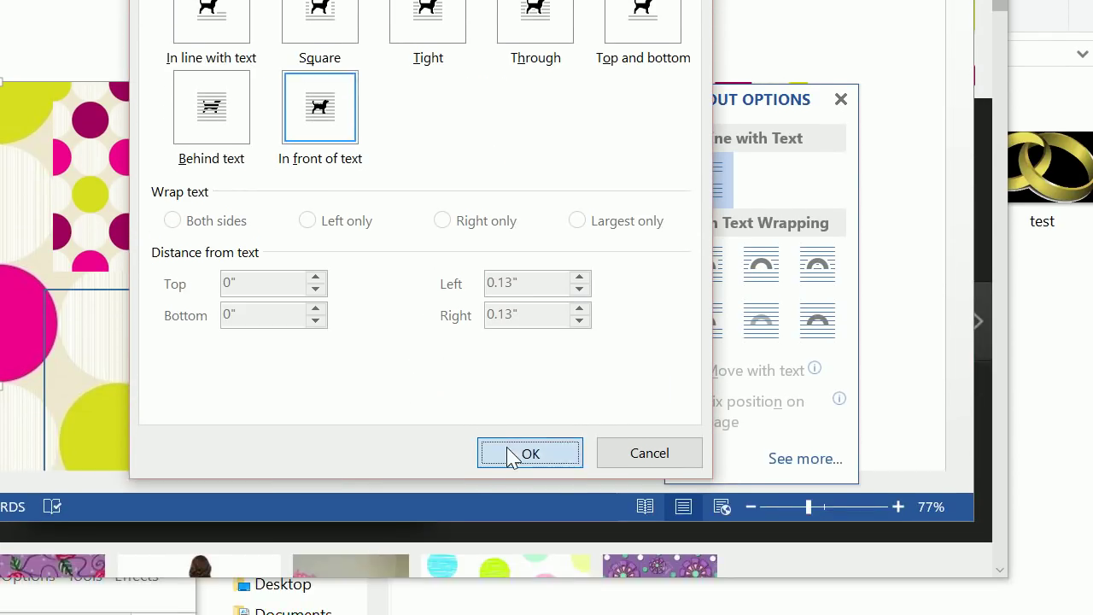
click(513, 607)
scroll(495, 286, up, 1)
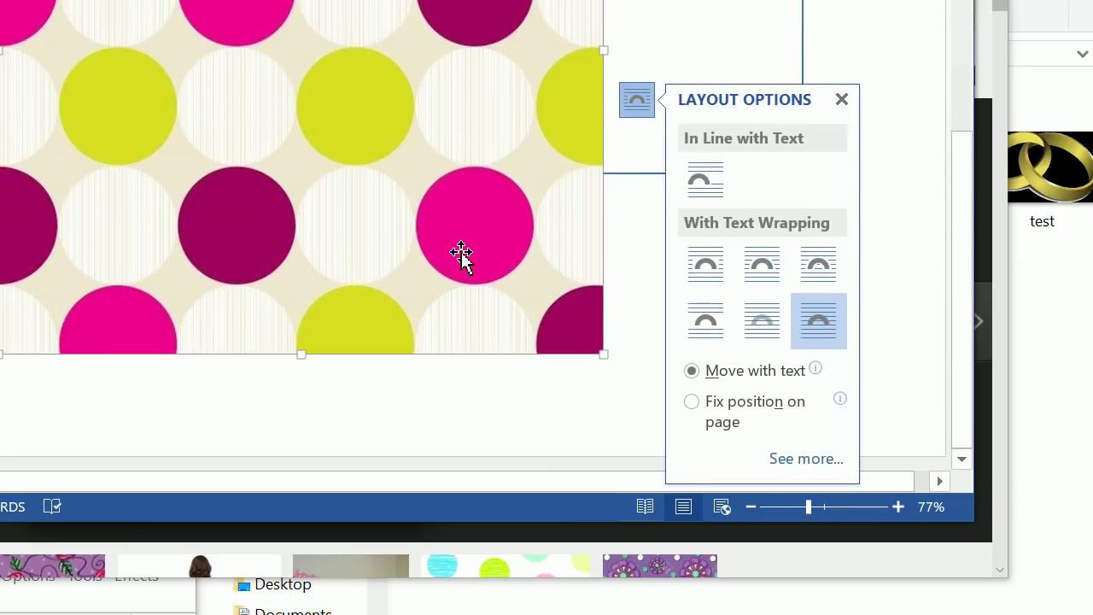
scroll(461, 256, up, 3)
drag(461, 256, 486, 259)
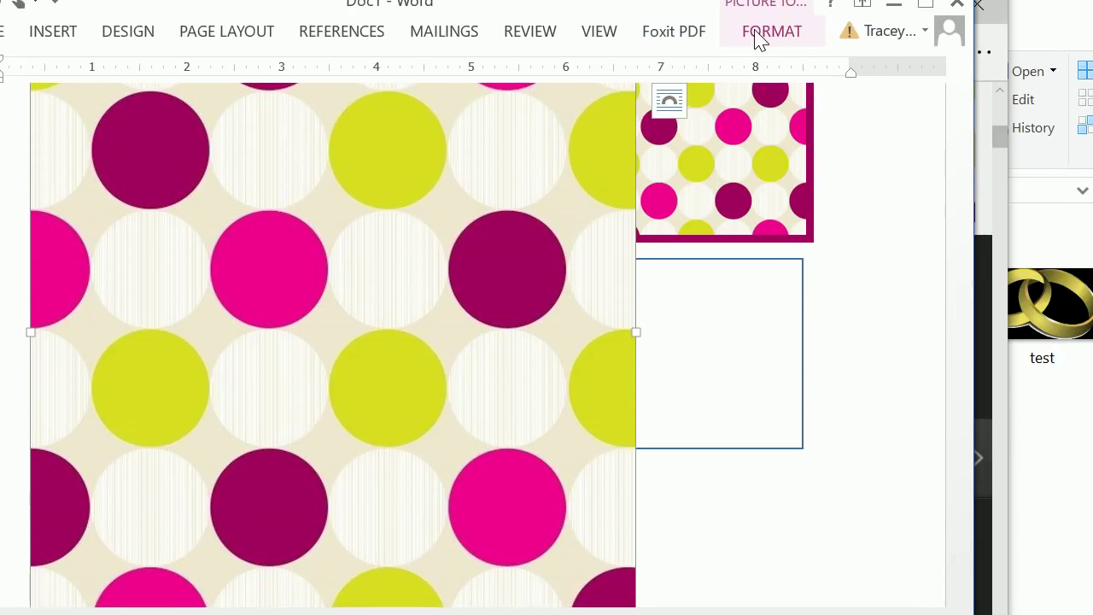
- Resize the picture to 2" height and 2" width
click(758, 35)
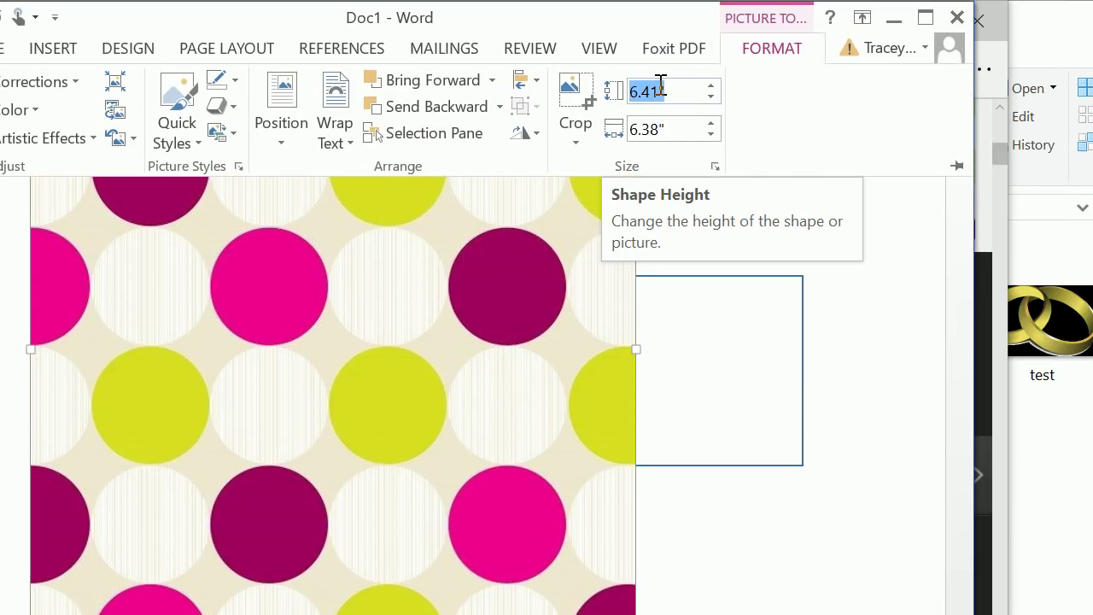
text(2)
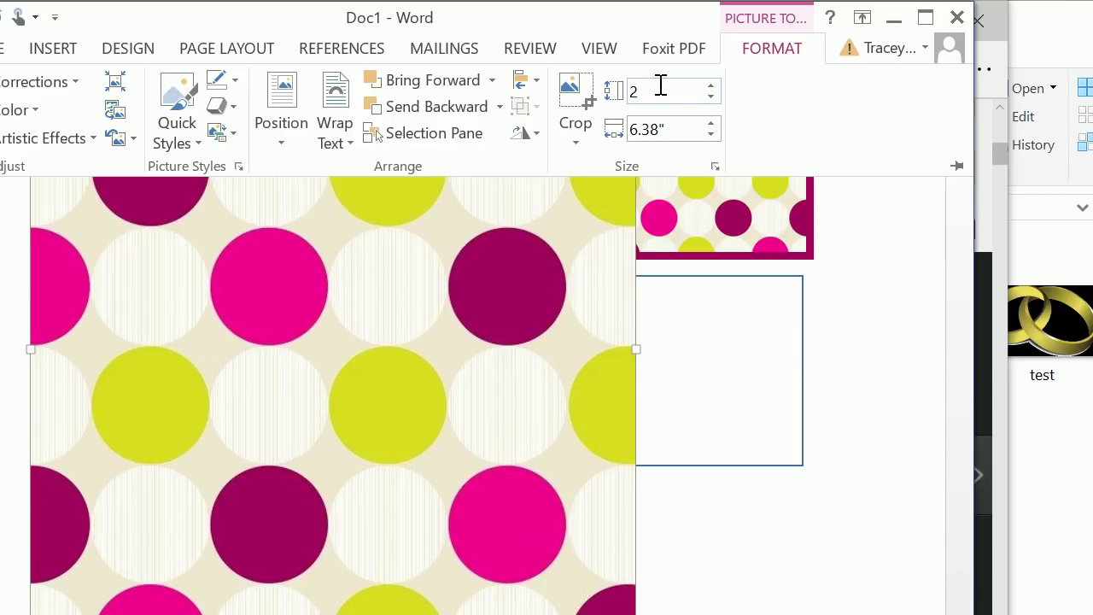
click(652, 128)
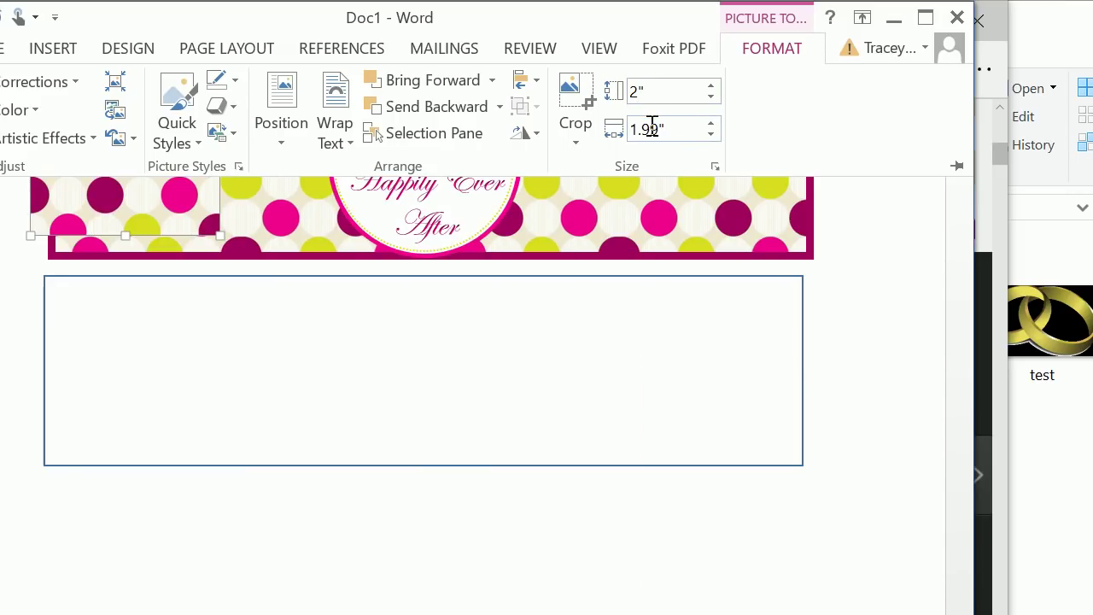
drag(674, 129, 561, 128)
text(2)
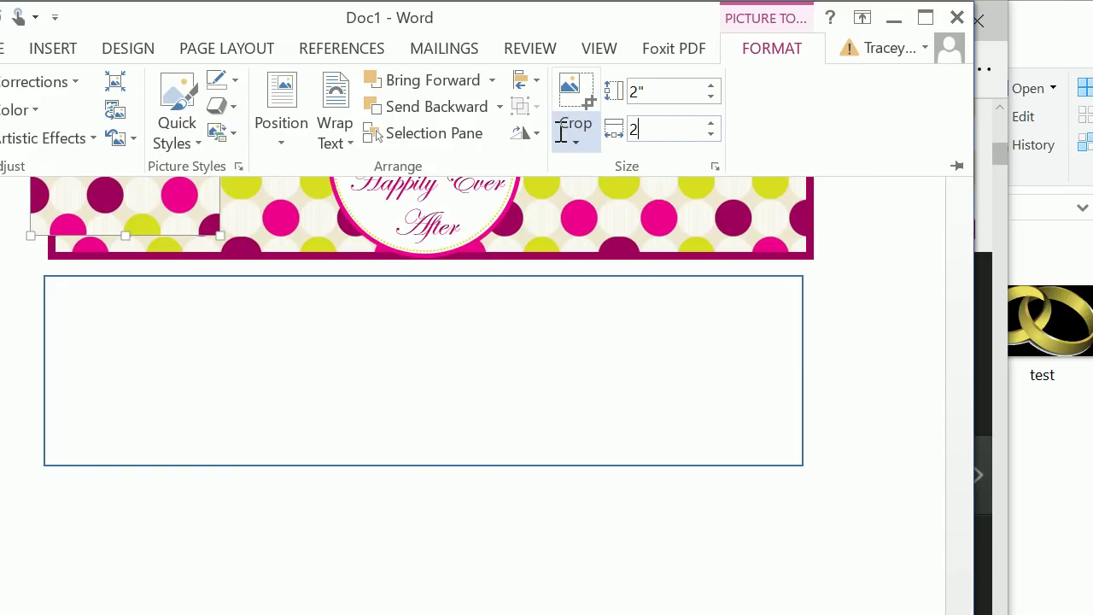
key(Return)
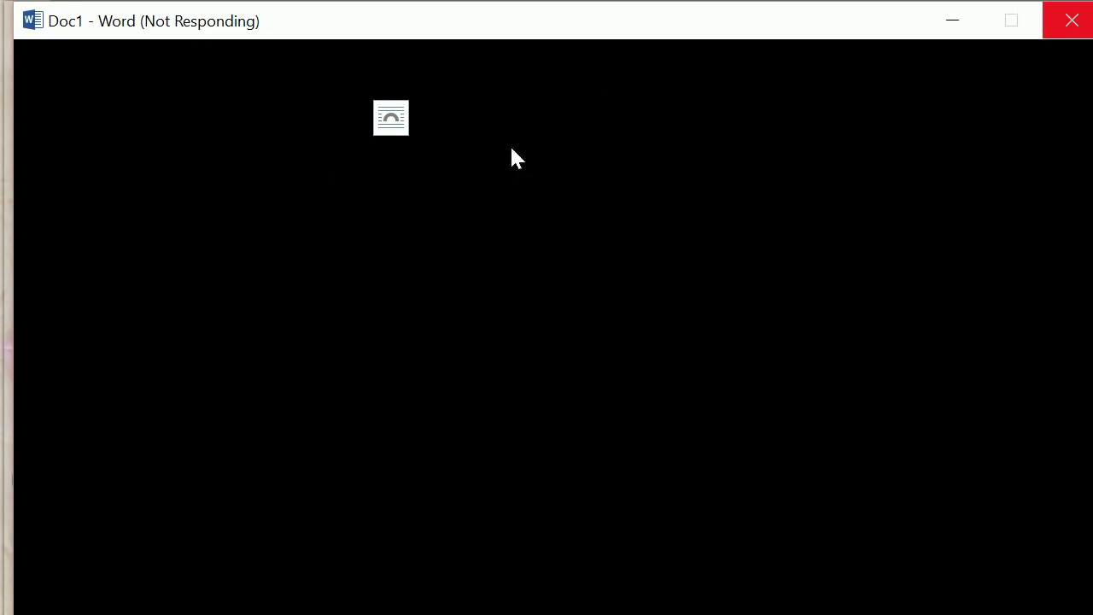
scroll(513, 156, up, 1)
- Move the polka-dot square into the left end of the rectangle and copy it
drag(290, 205, 308, 416)
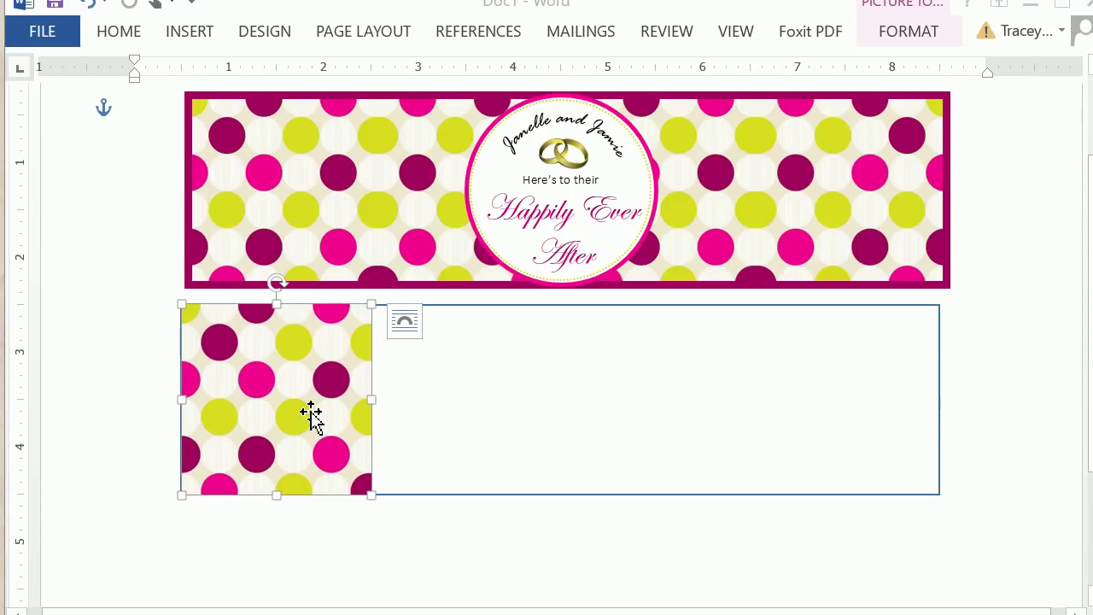
right_click(316, 369)
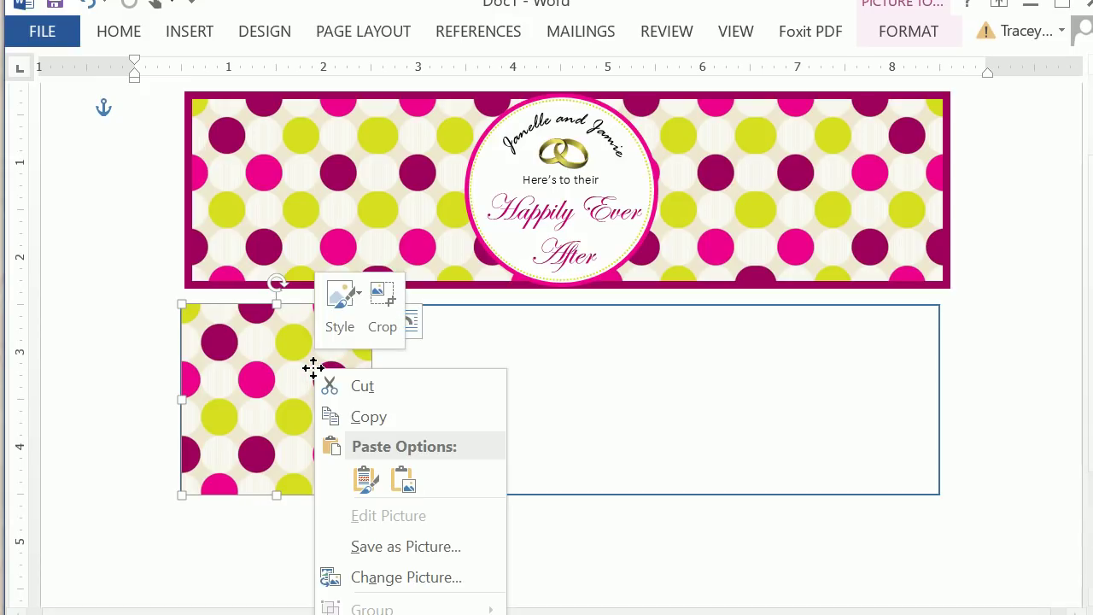
click(367, 417)
click(124, 201)
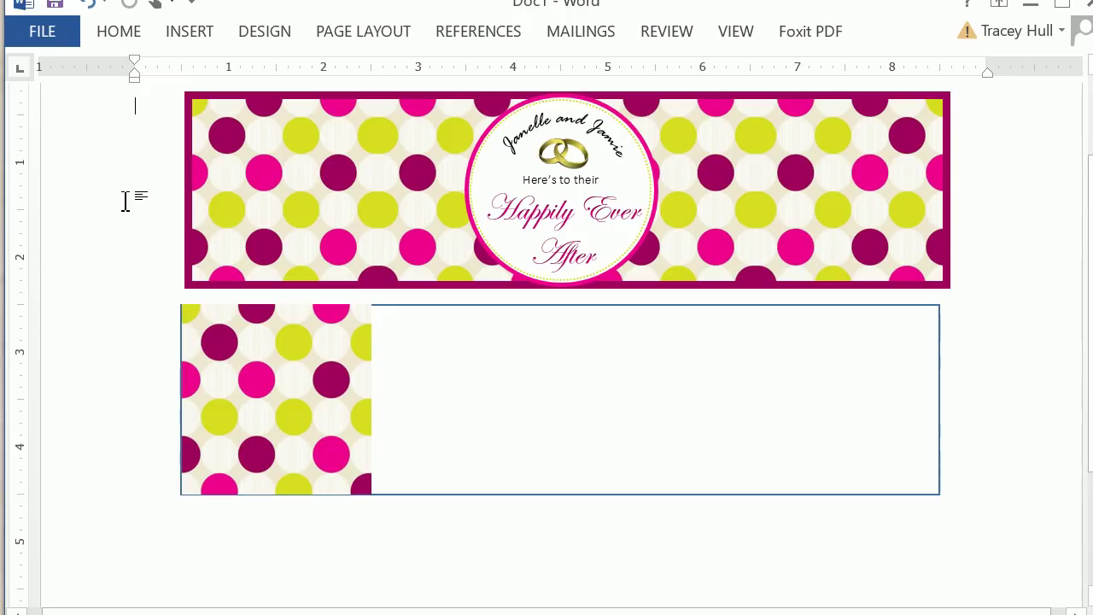
click(240, 352)
click(130, 105)
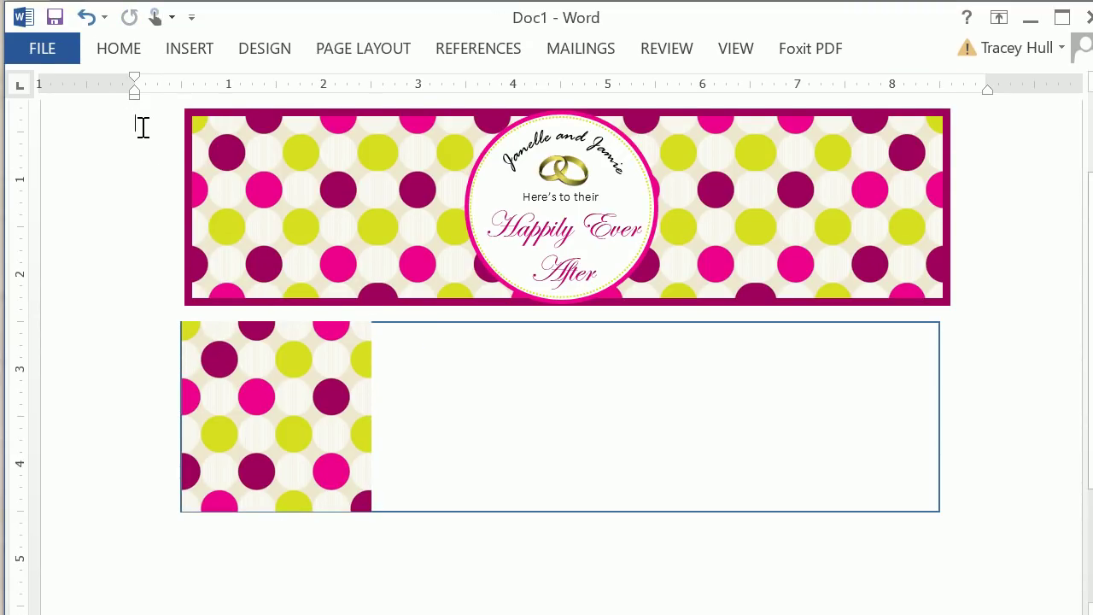
- Paste the copy and line it up right beside the first square
right_click(142, 127)
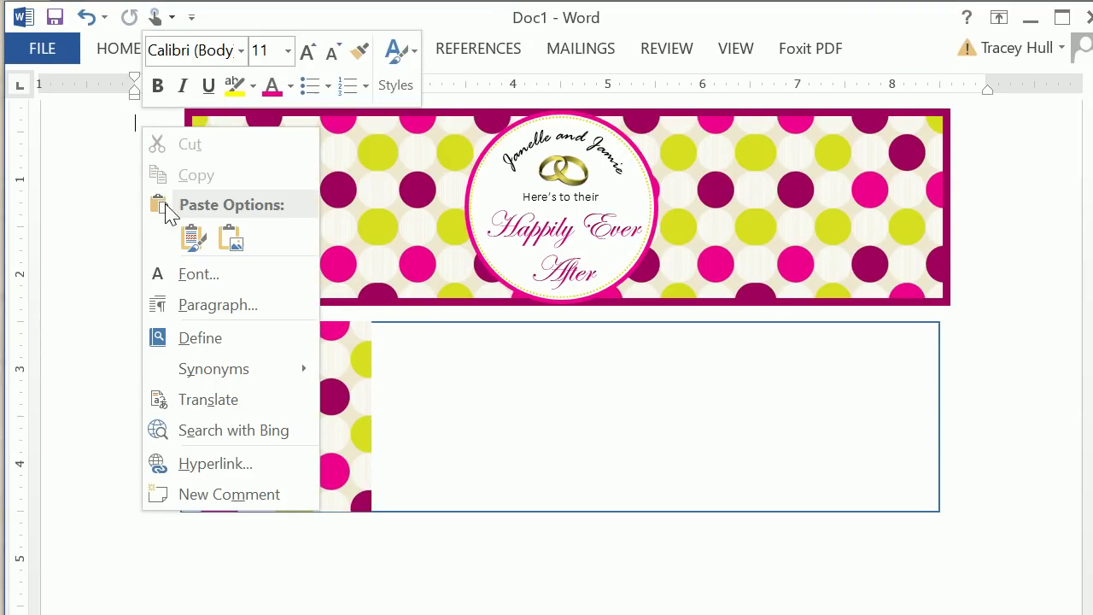
click(186, 243)
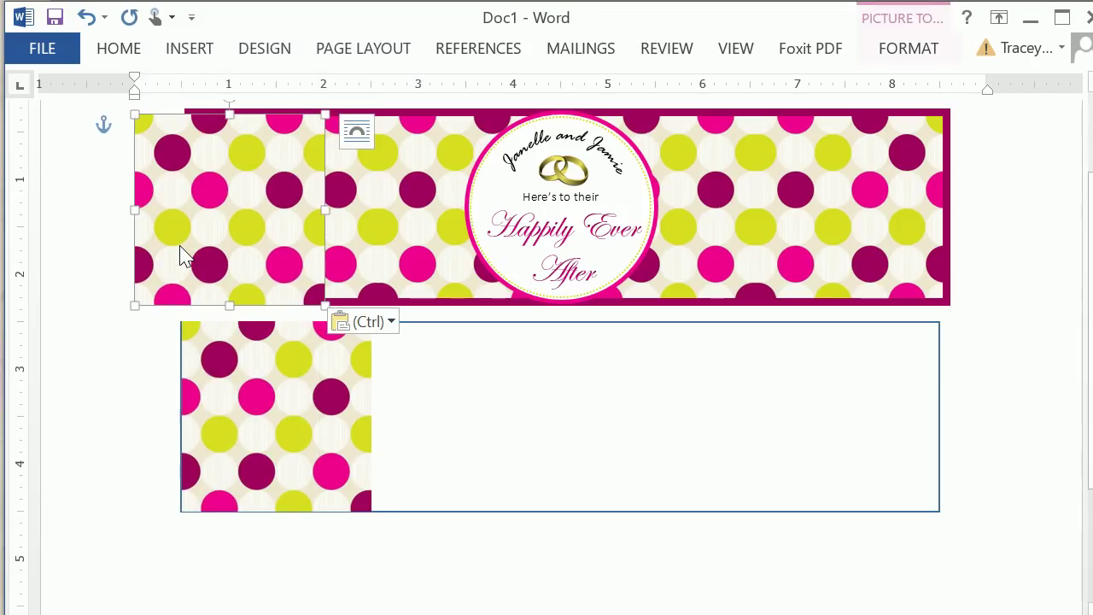
drag(182, 236, 432, 427)
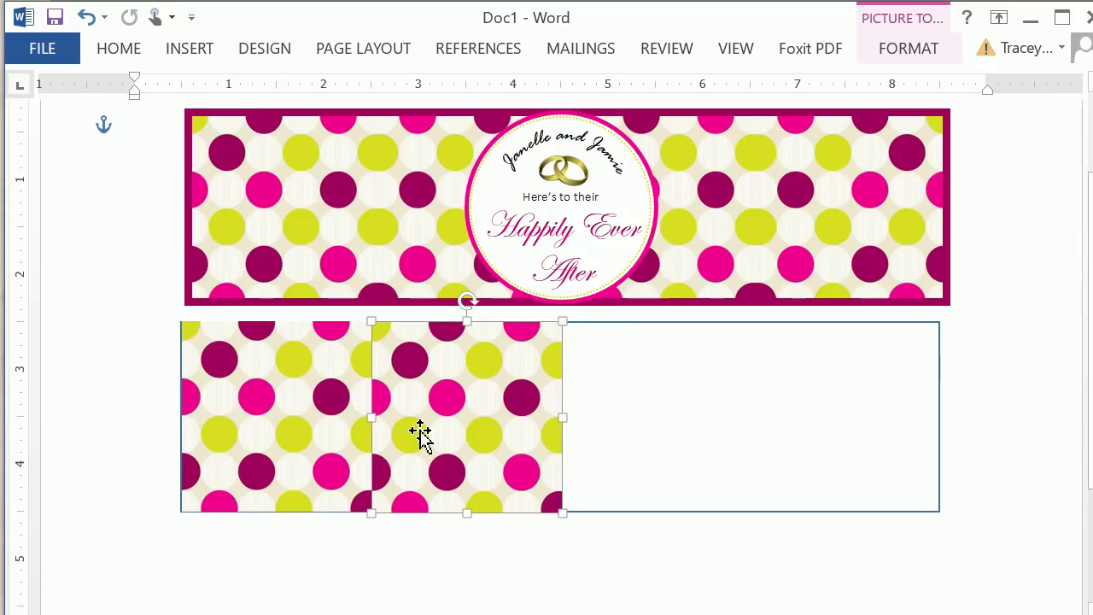
key(Left)
key(Up)
key(Down)
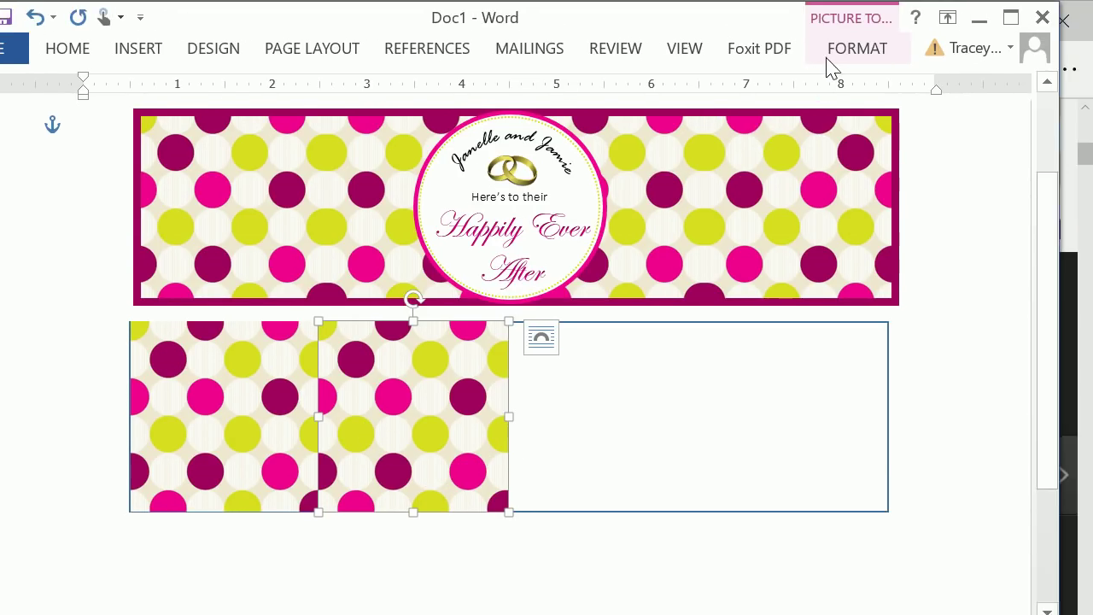
- Flip the copied square horizontally and nudge it left against the first square
click(827, 60)
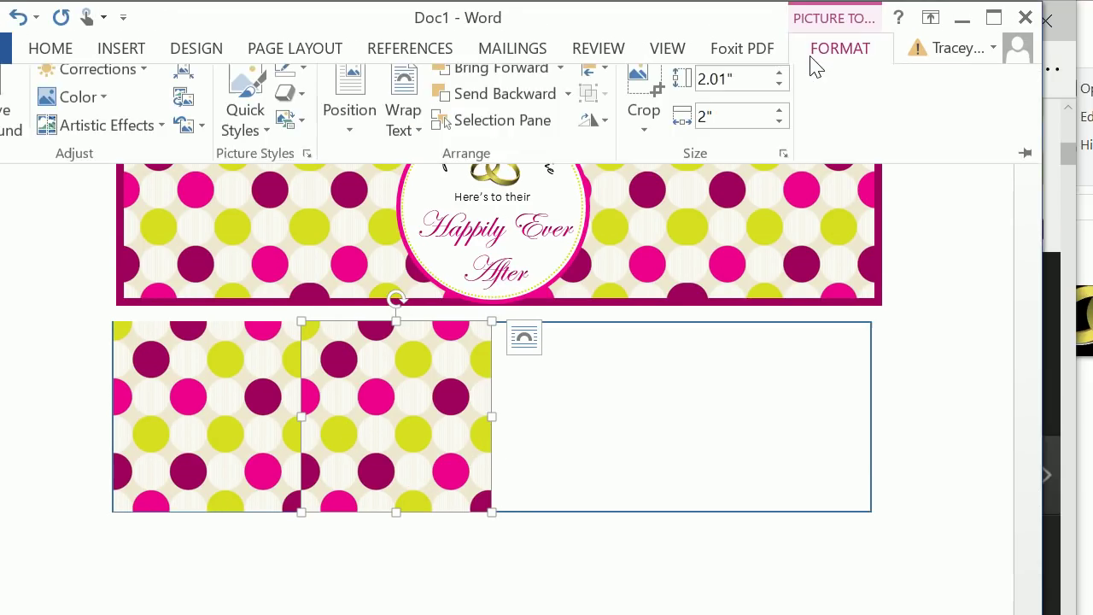
click(597, 135)
click(622, 249)
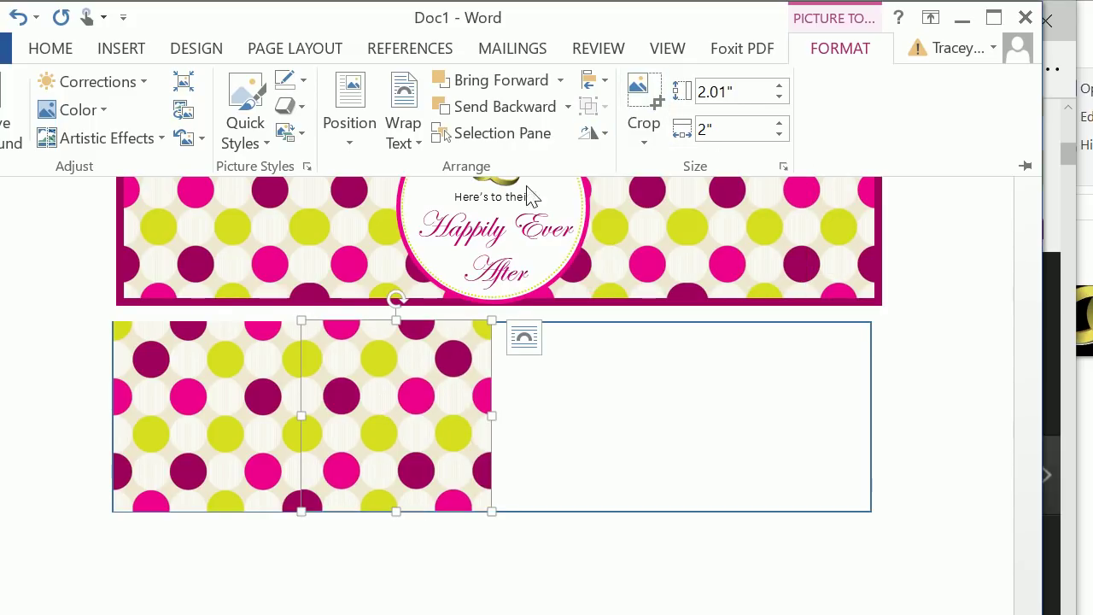
click(591, 134)
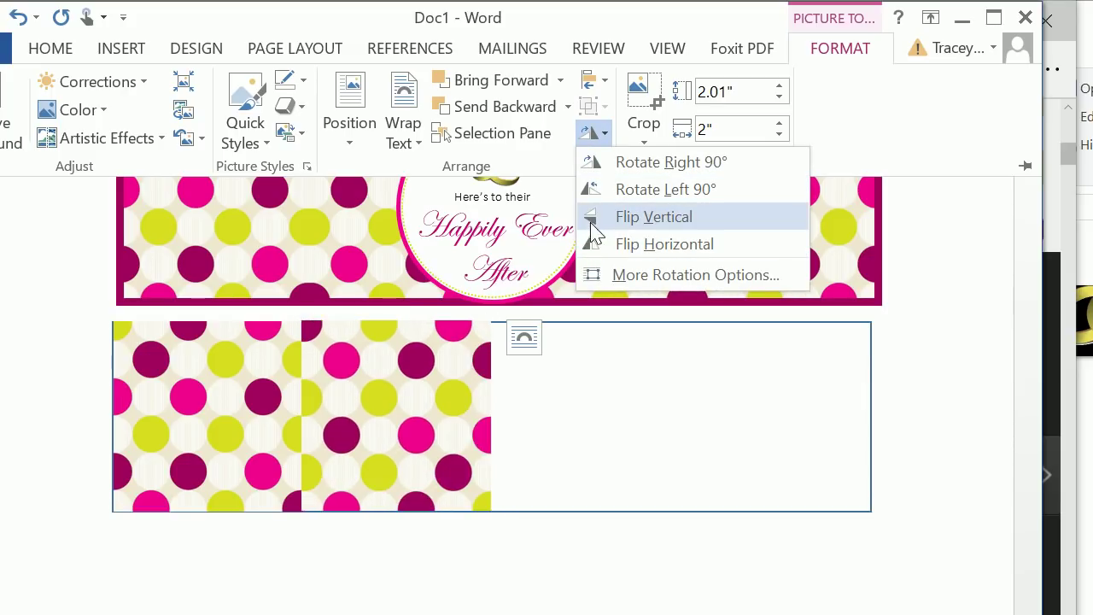
click(593, 243)
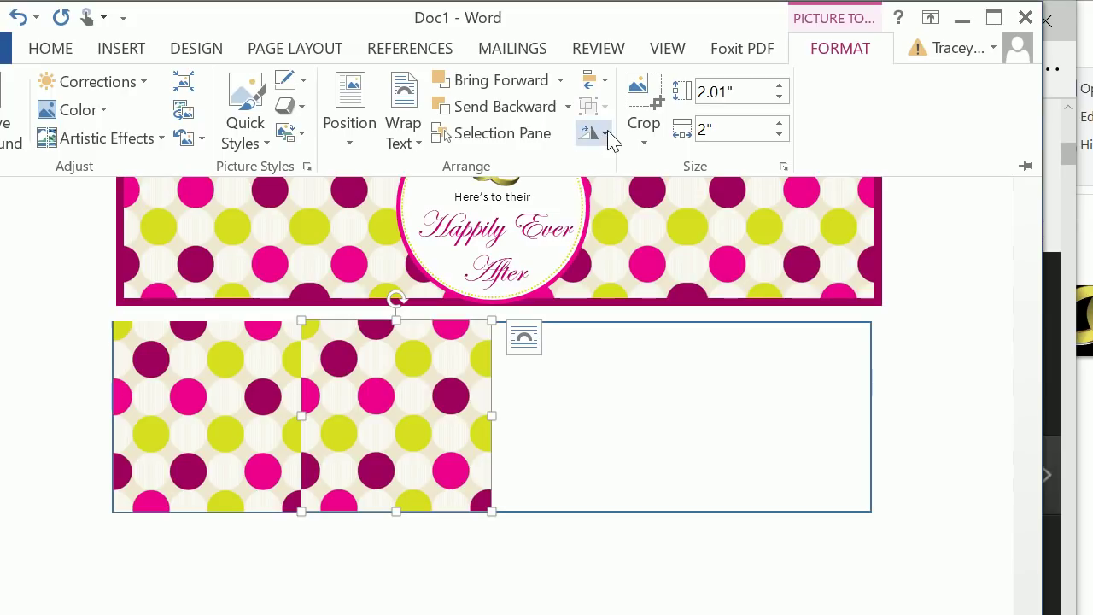
click(593, 134)
click(612, 246)
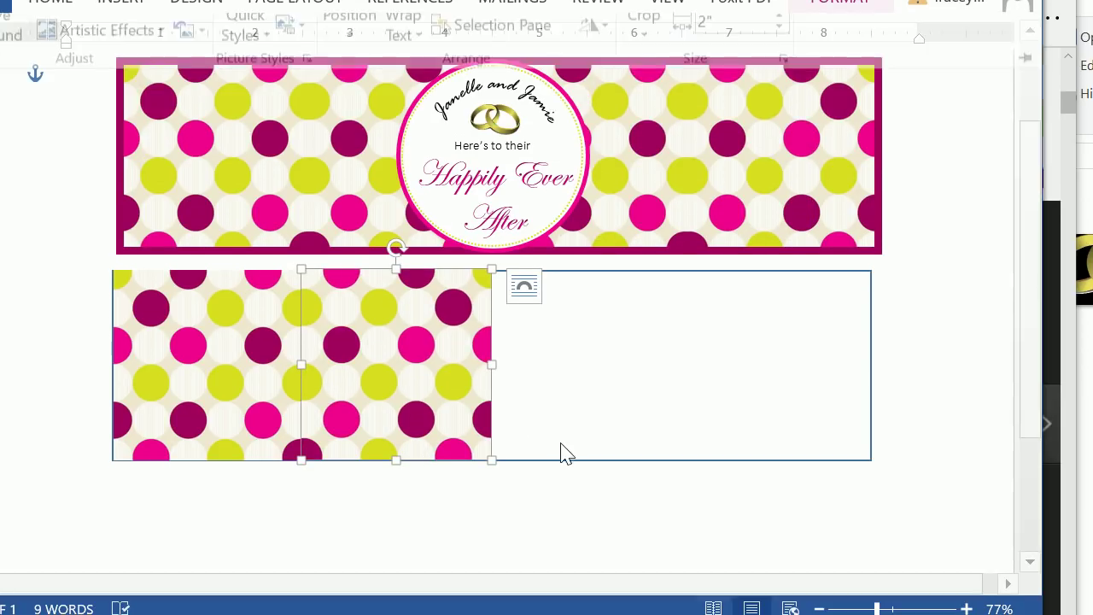
key(Left)
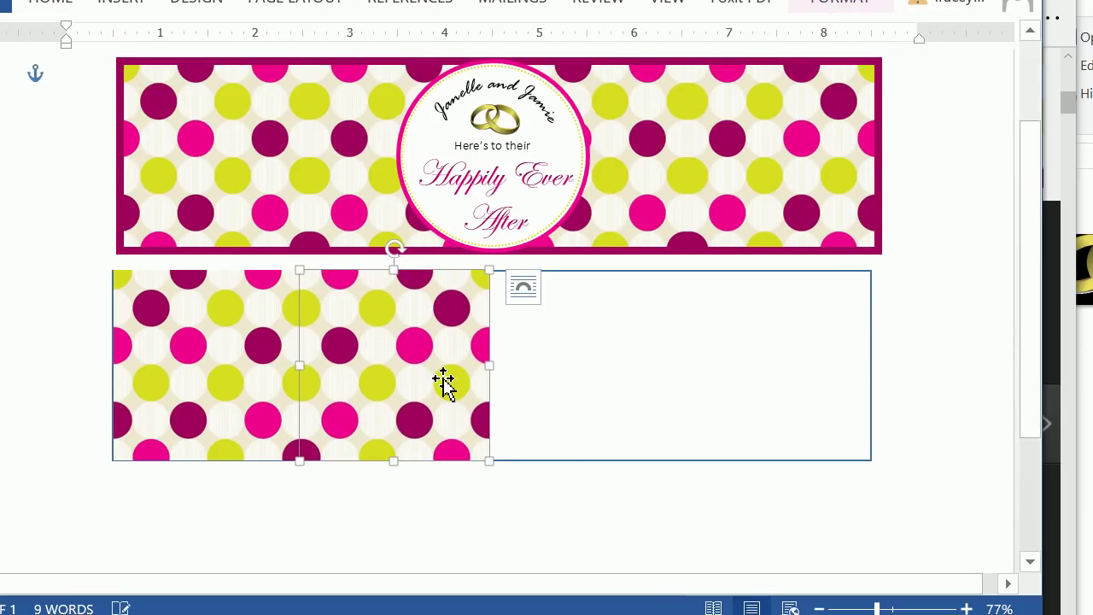
click(548, 389)
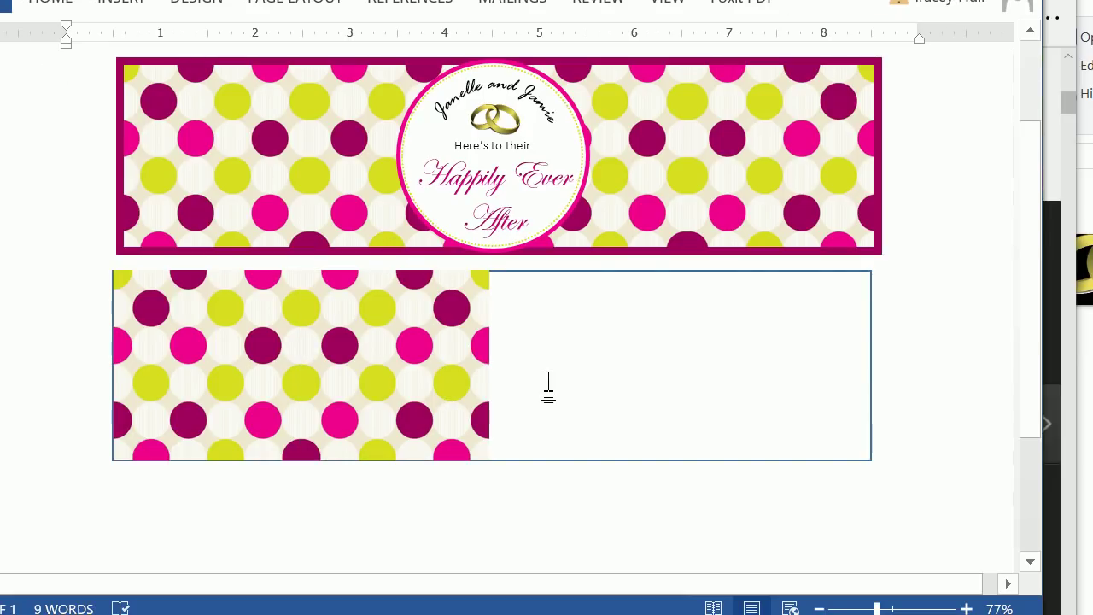
- Select both polka-dot squares and copy them
click(445, 369)
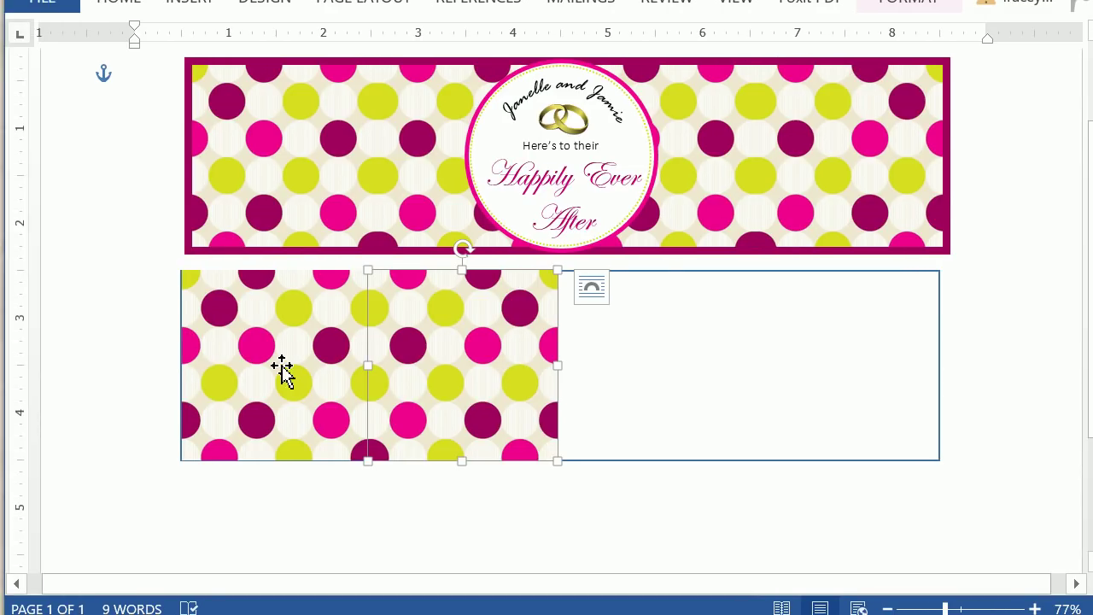
shift+click(282, 369)
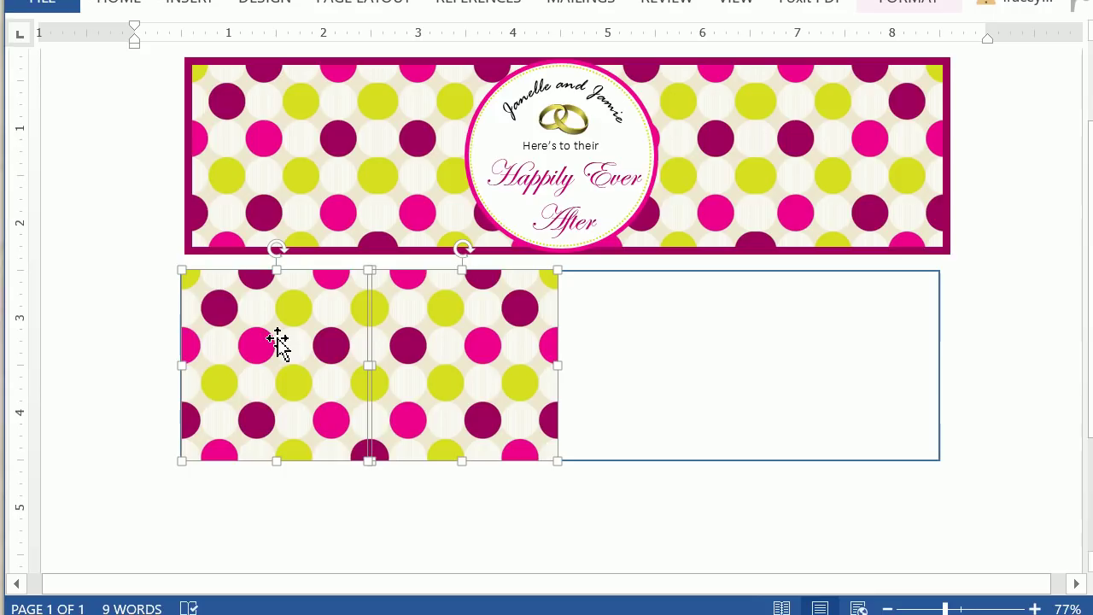
right_click(278, 342)
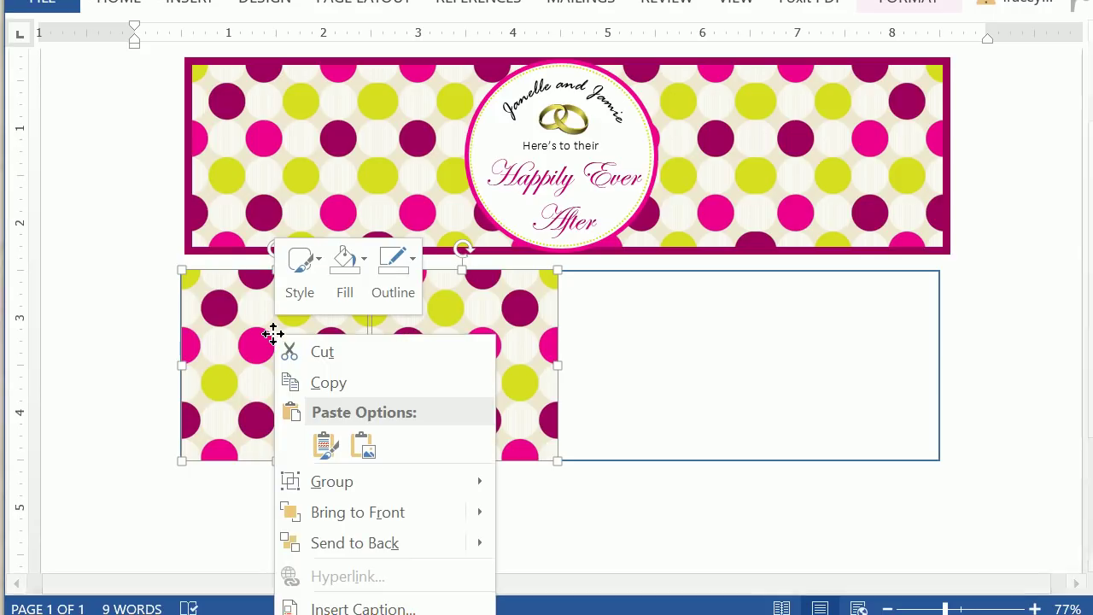
click(308, 383)
click(584, 342)
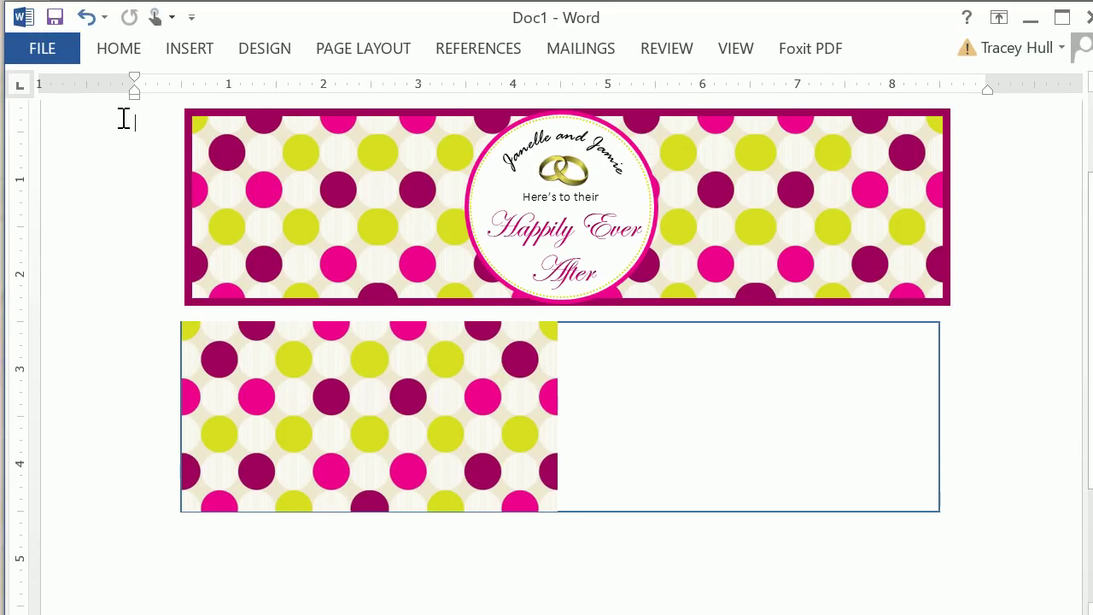
- Paste the pair with source formatting and fit it into the right side of the rectangle
right_click(148, 127)
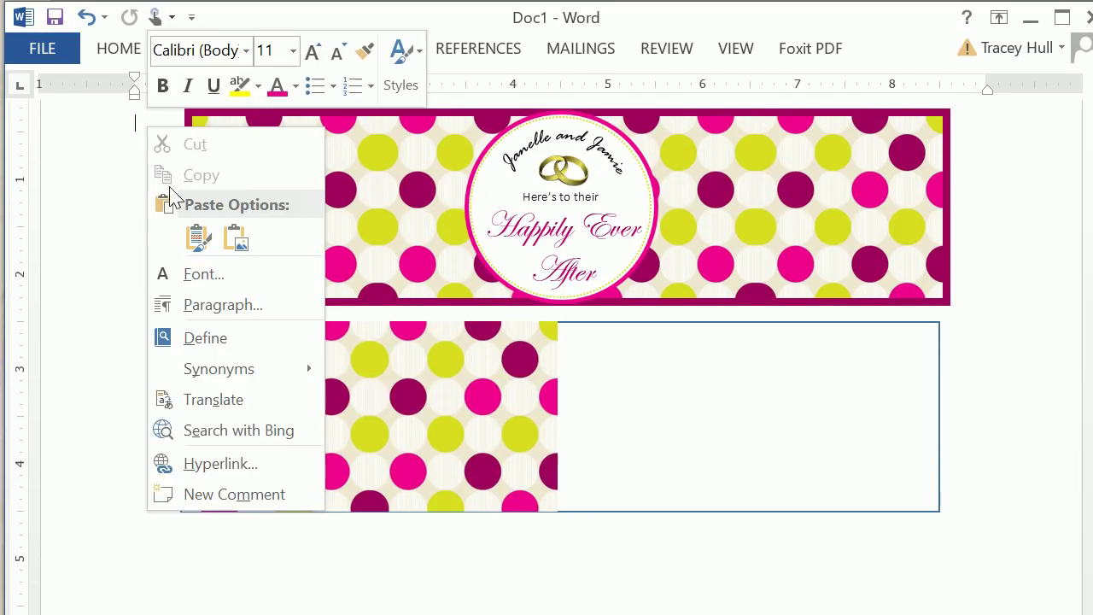
click(193, 240)
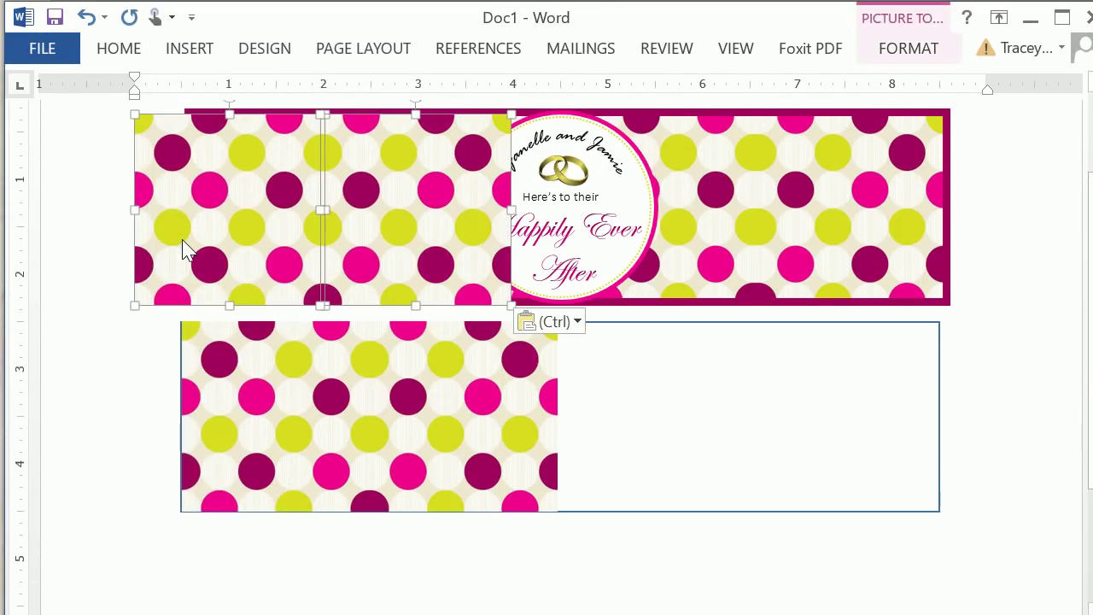
drag(182, 248, 603, 429)
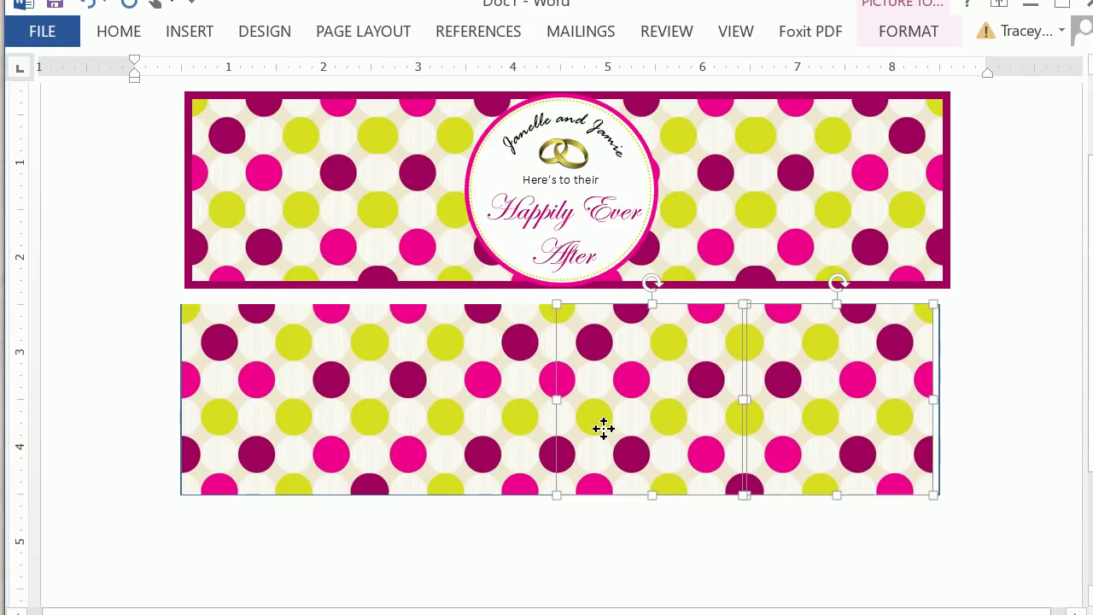
key(Left)
key(Left)
key(Left)
key(Left)
key(Left)
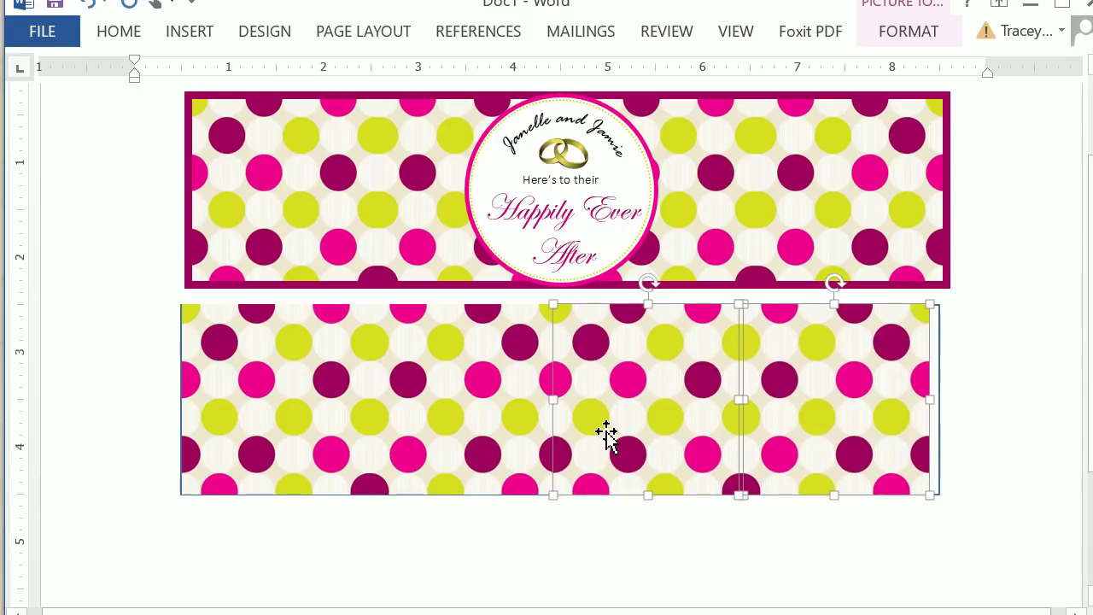
key(Right)
key(Right)
key(Right)
key(Right)
key(Right)
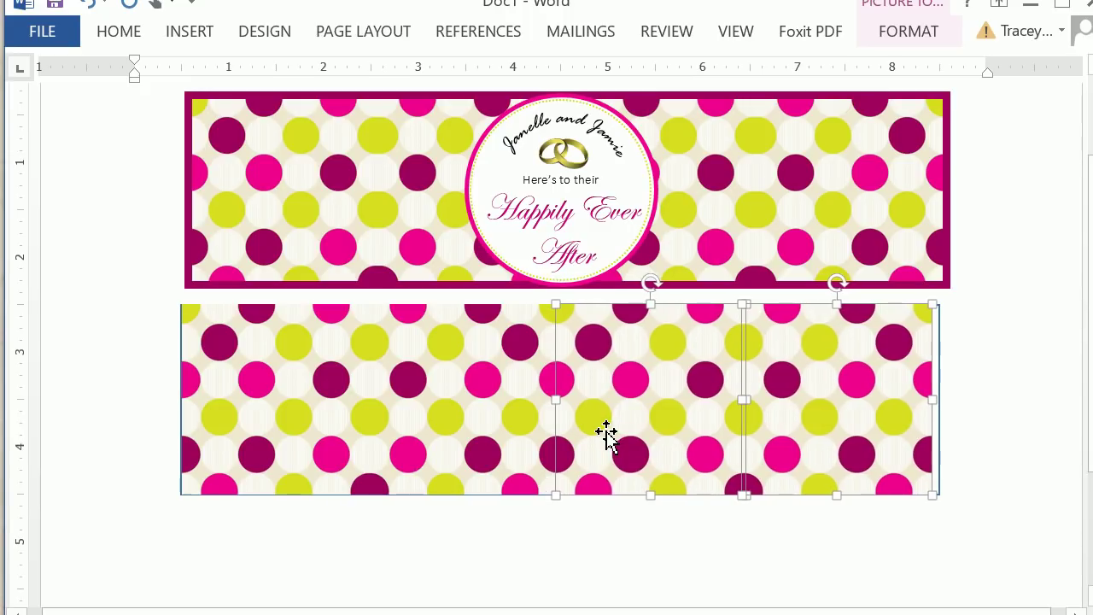
key(Right)
key(Right)
key(Right)
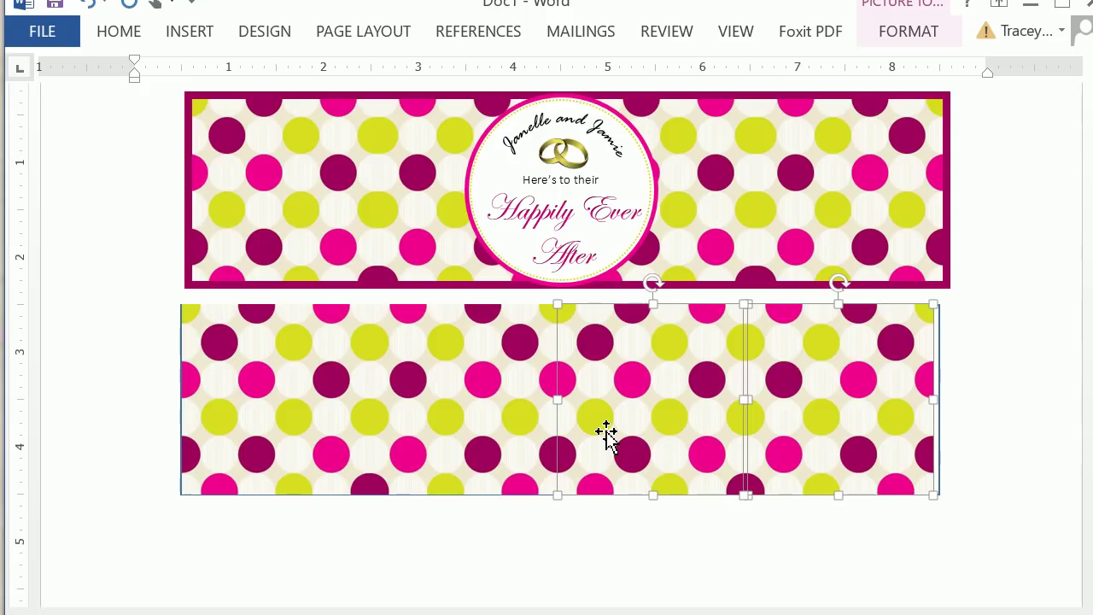
key(Left)
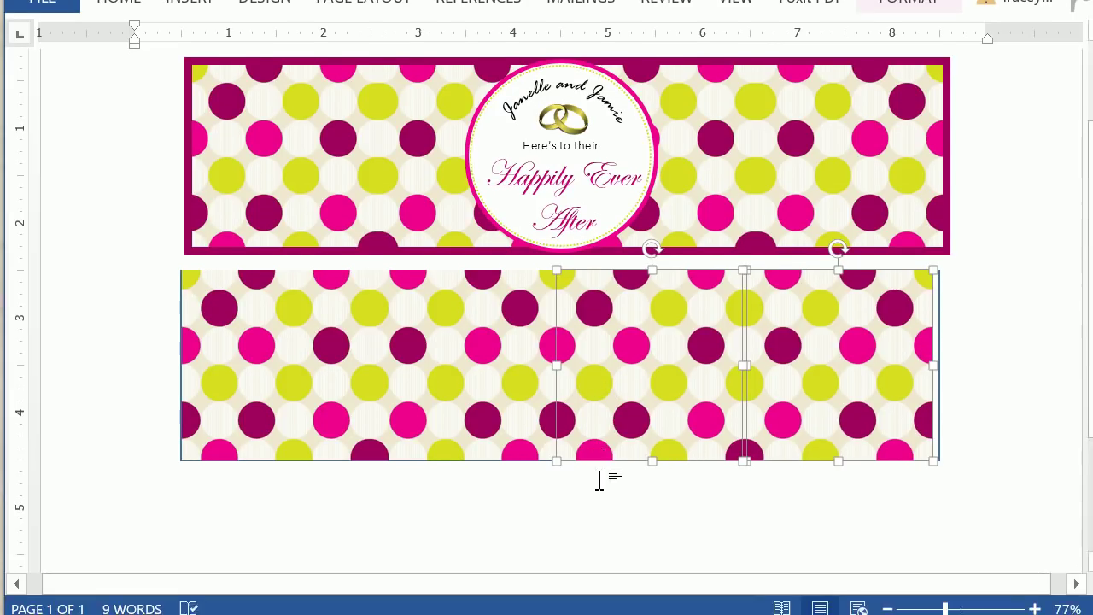
- Select all four polka-dot pieces and nudge them right together to align the banner
click(595, 525)
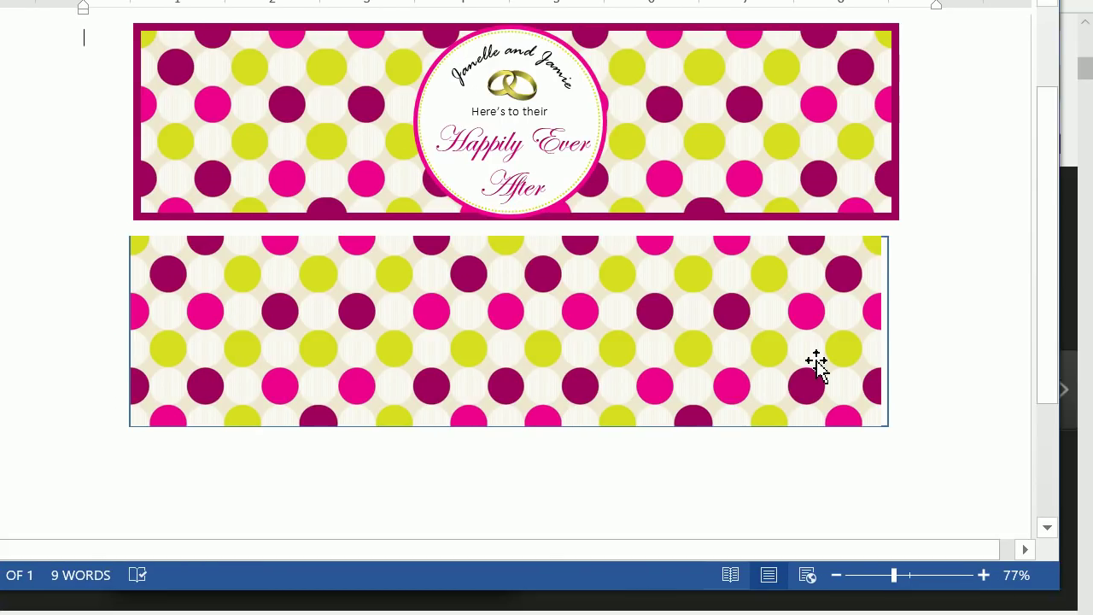
click(868, 365)
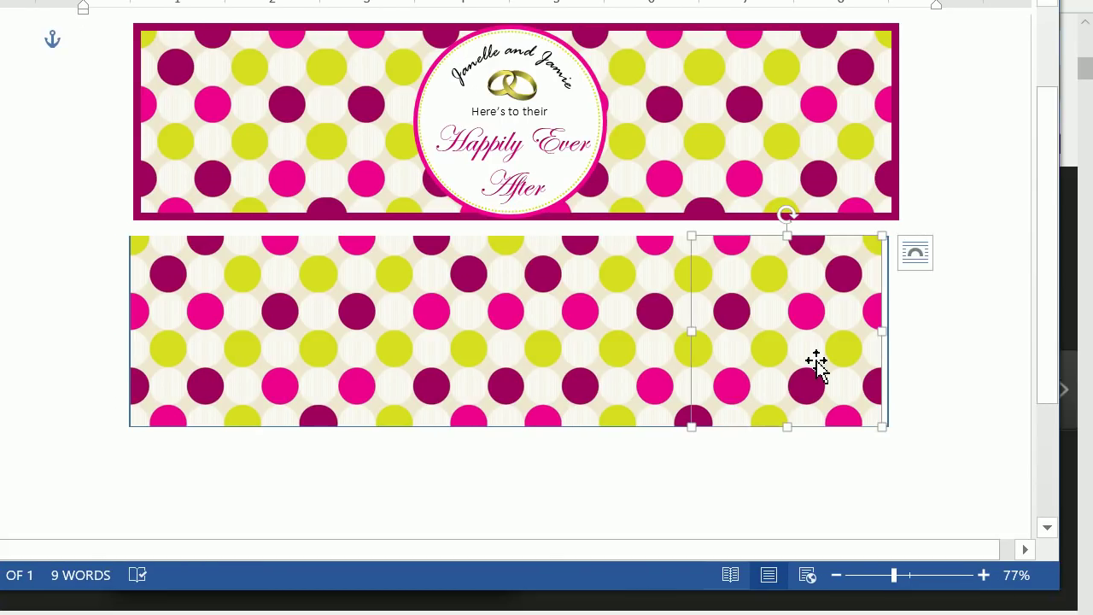
shift+click(632, 359)
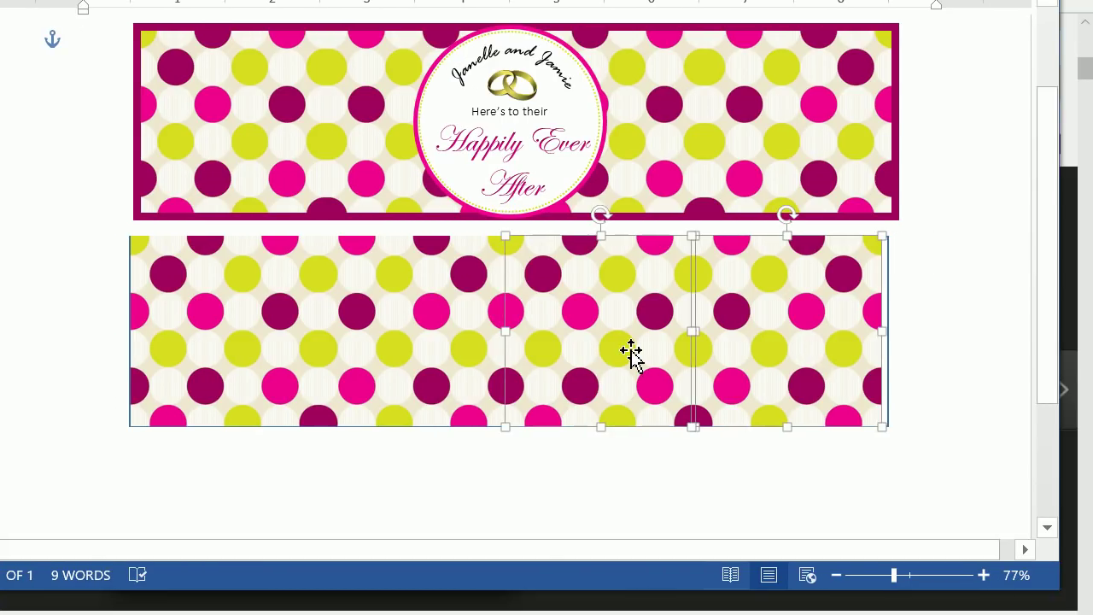
shift+click(432, 358)
shift+click(293, 356)
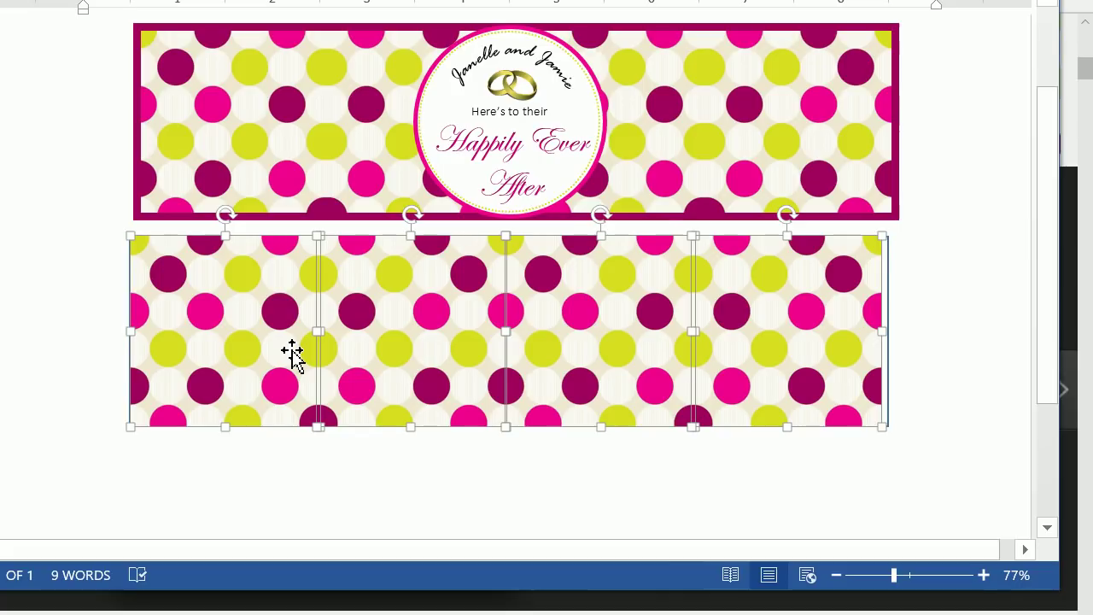
key(Right)
key(Right)
key(Right)
key(Right)
key(Right)
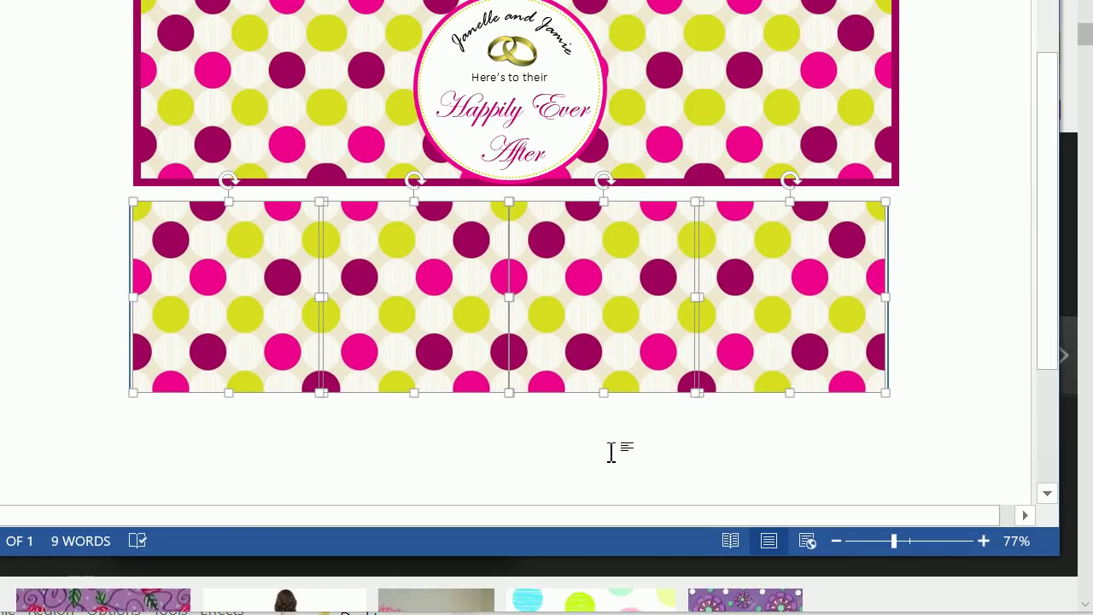
click(612, 486)
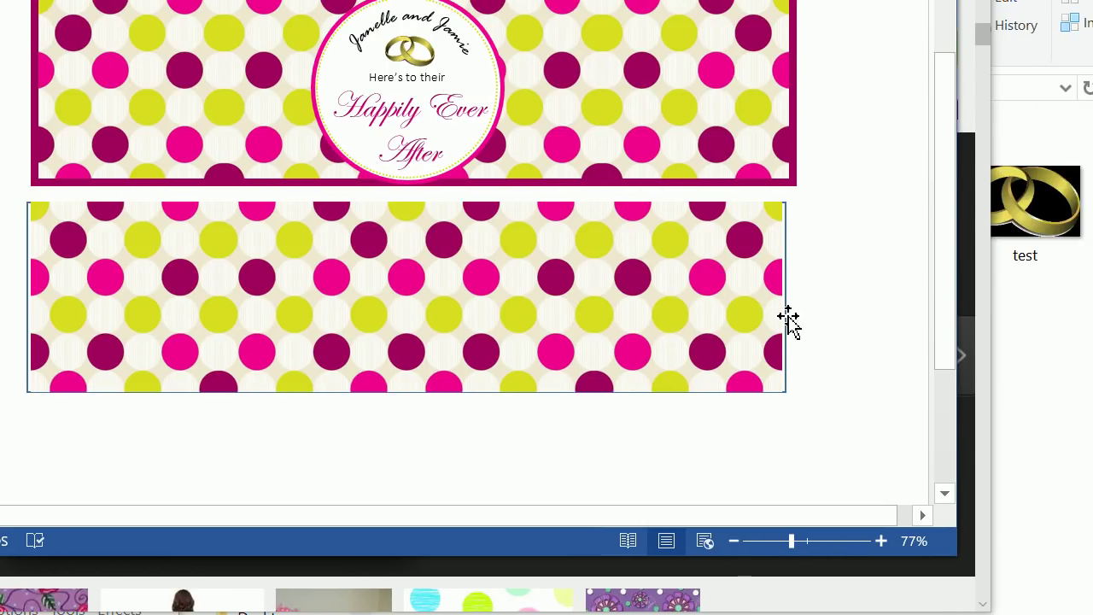
- Bring the lower polka-dot banner to the front
click(787, 320)
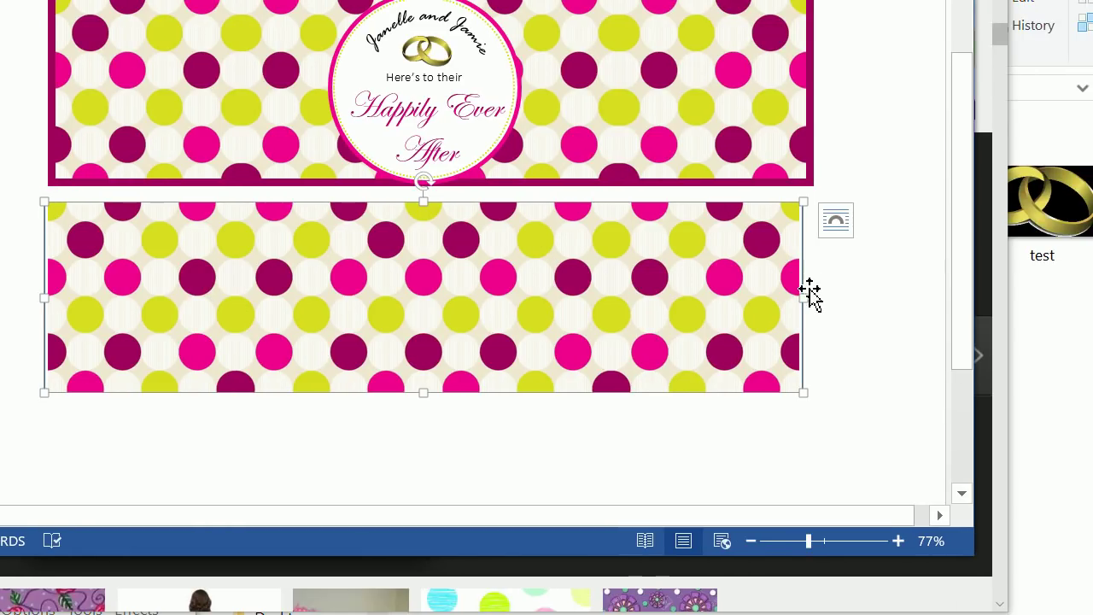
right_click(808, 297)
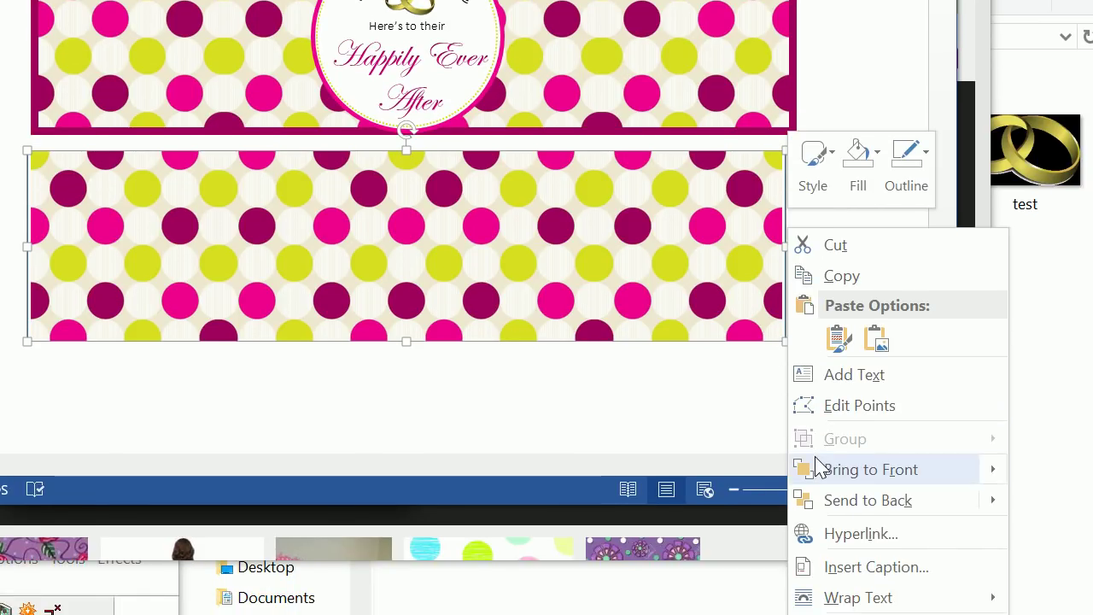
mouse_move(982, 469)
click(1065, 475)
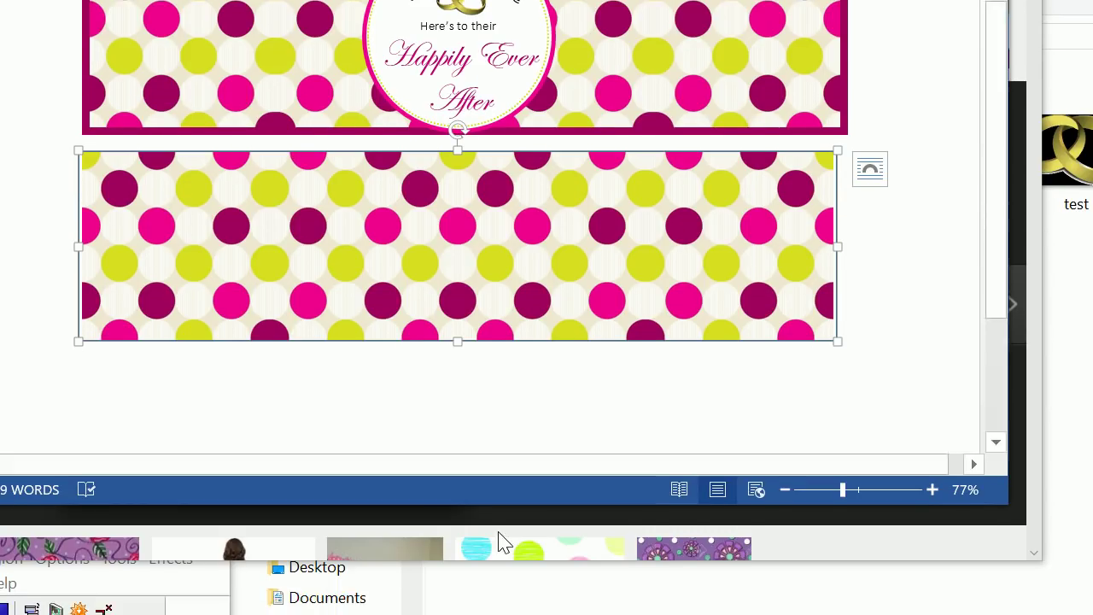
key(alt+Tab)
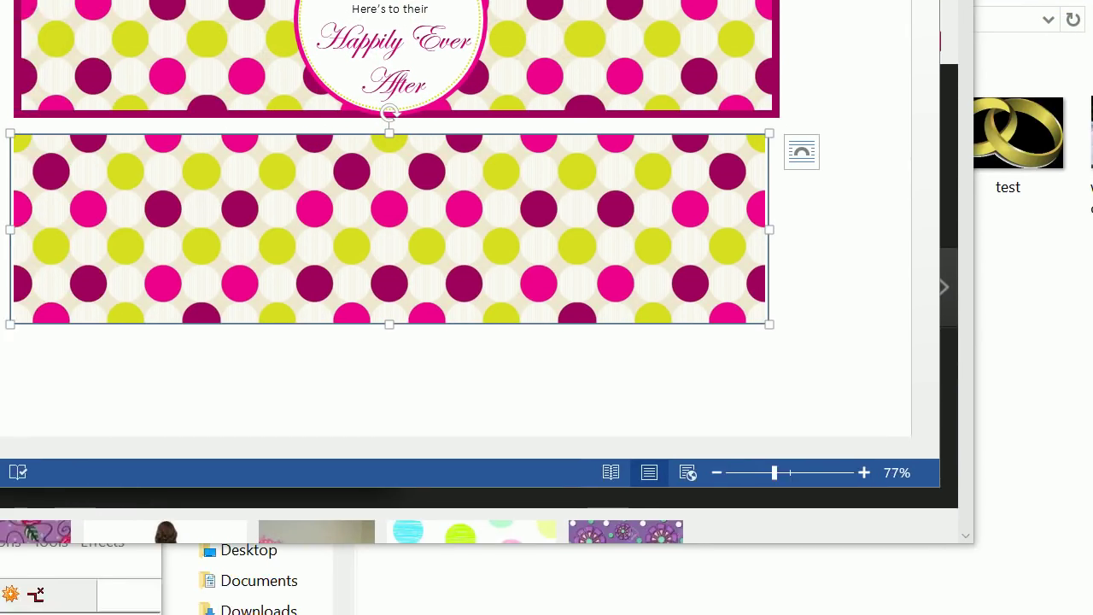
- Launch Paint and open the pinkpurplegreen image from the watertags folder
click(71, 596)
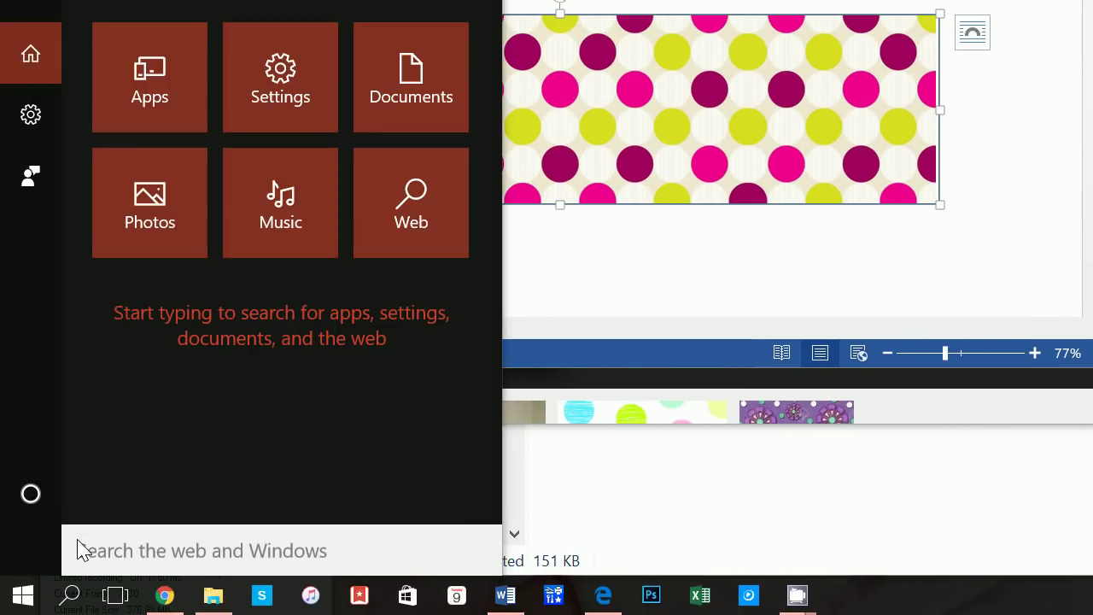
text(paint)
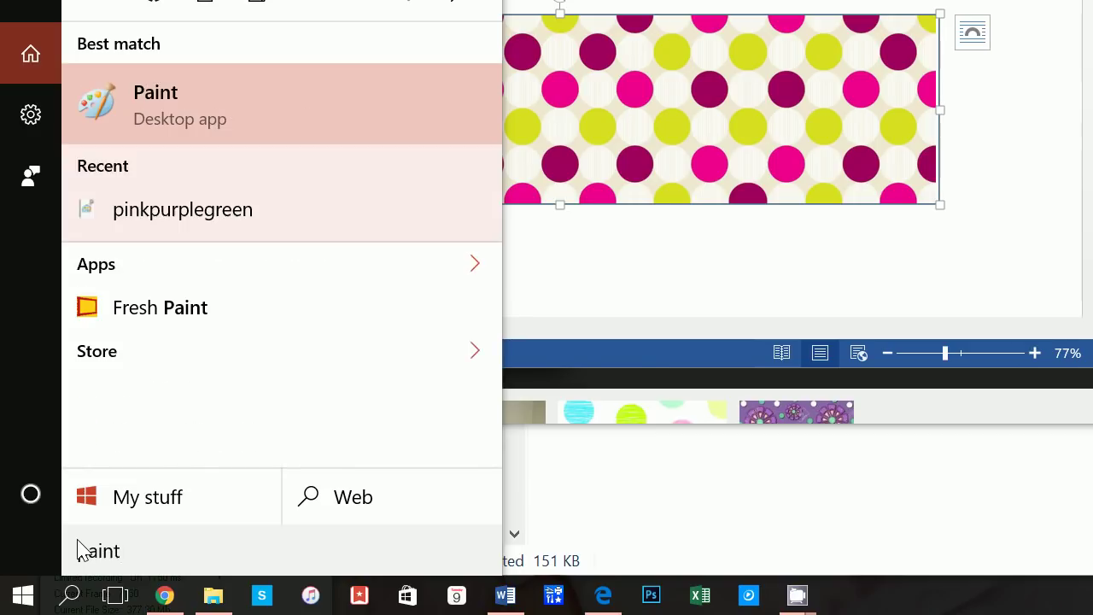
key(Return)
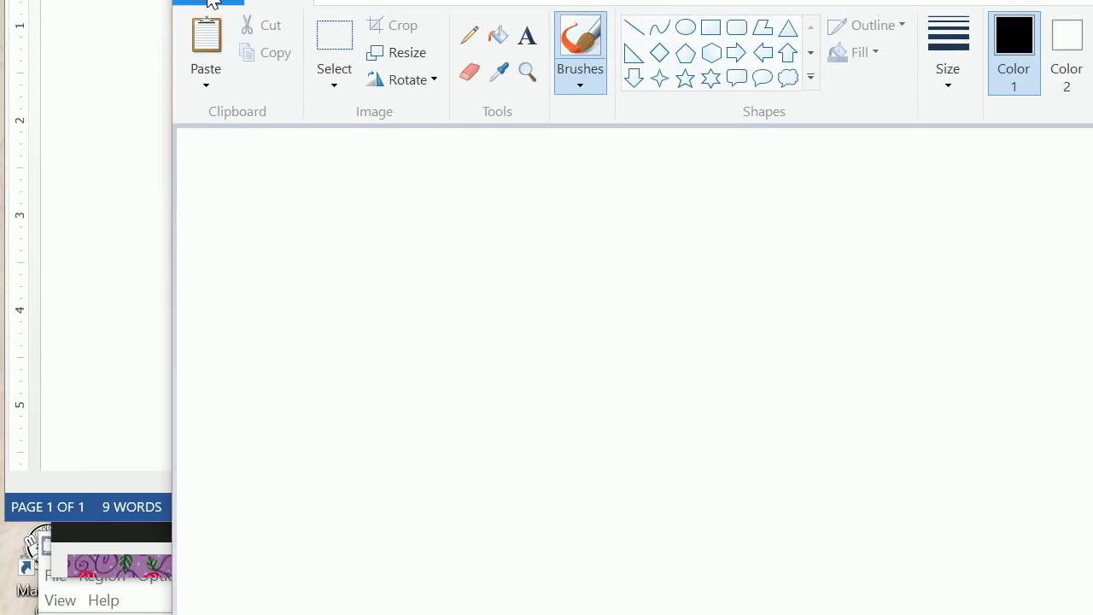
click(209, 60)
key(Escape)
key(ctrl+o)
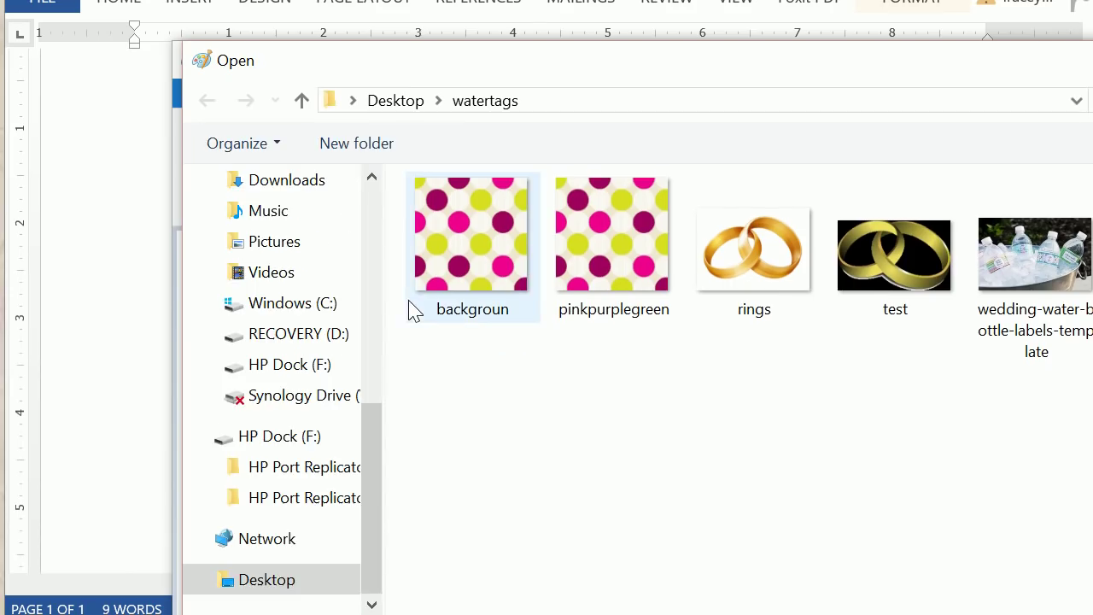
click(469, 259)
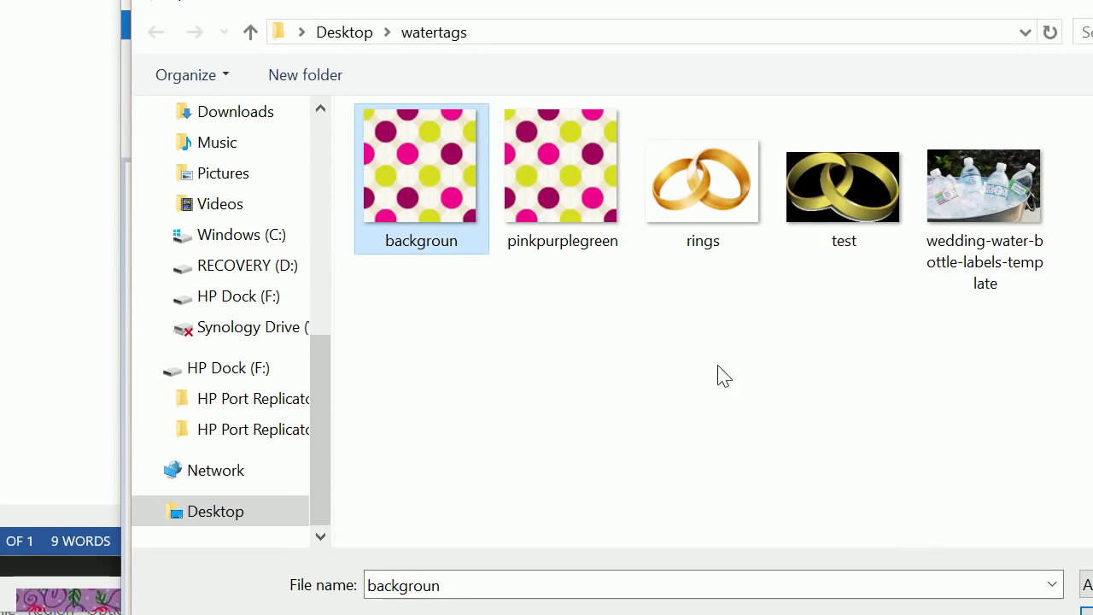
click(584, 224)
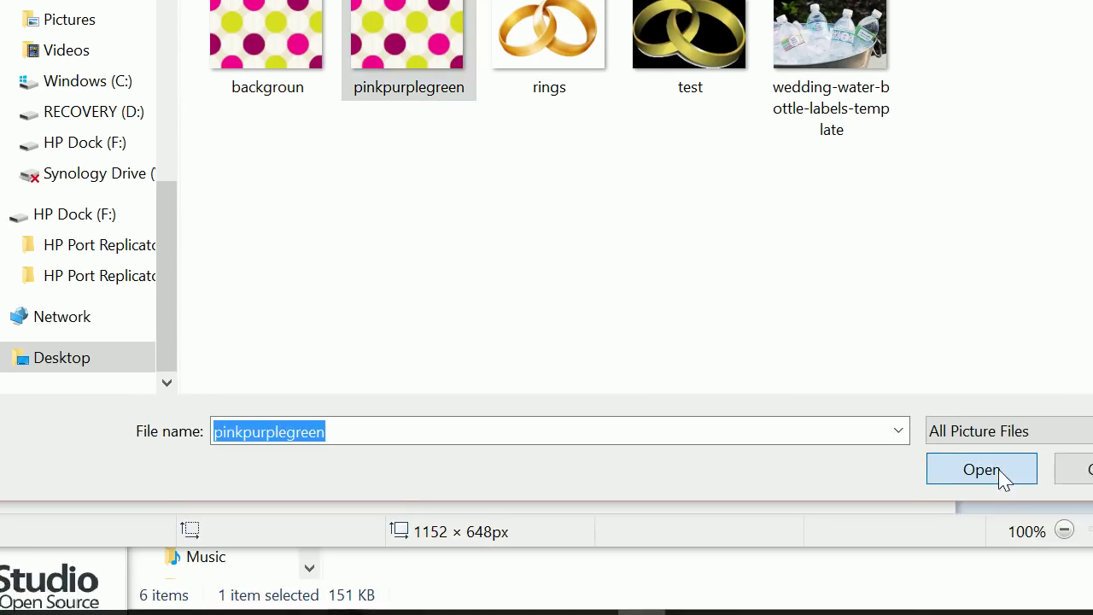
click(1092, 614)
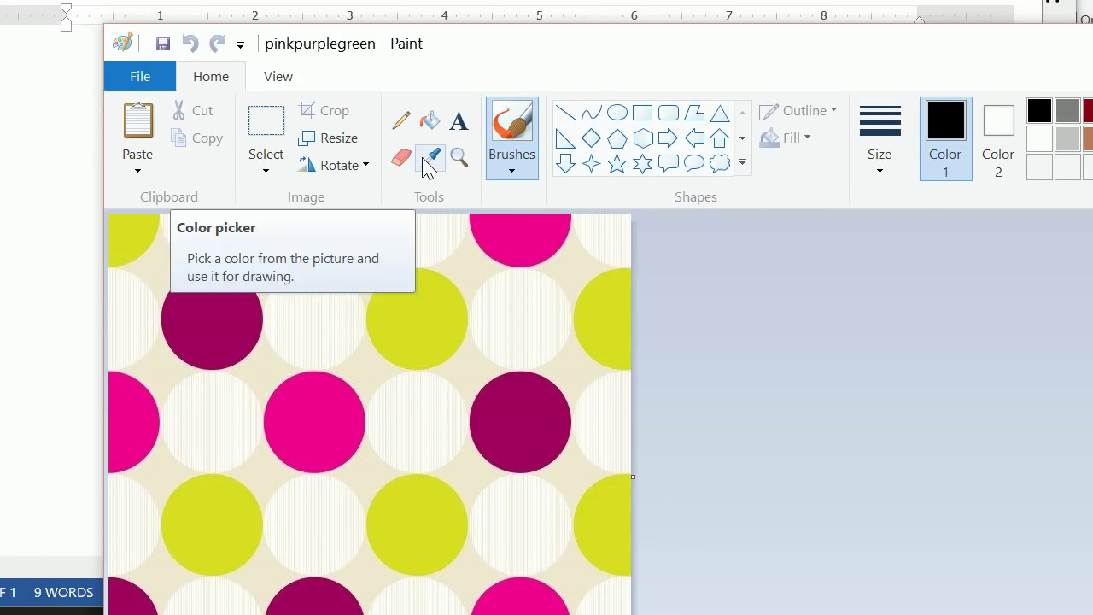
- Sample a dark purple dot and read its RGB values 159, 0, 93 in Edit colors
click(424, 160)
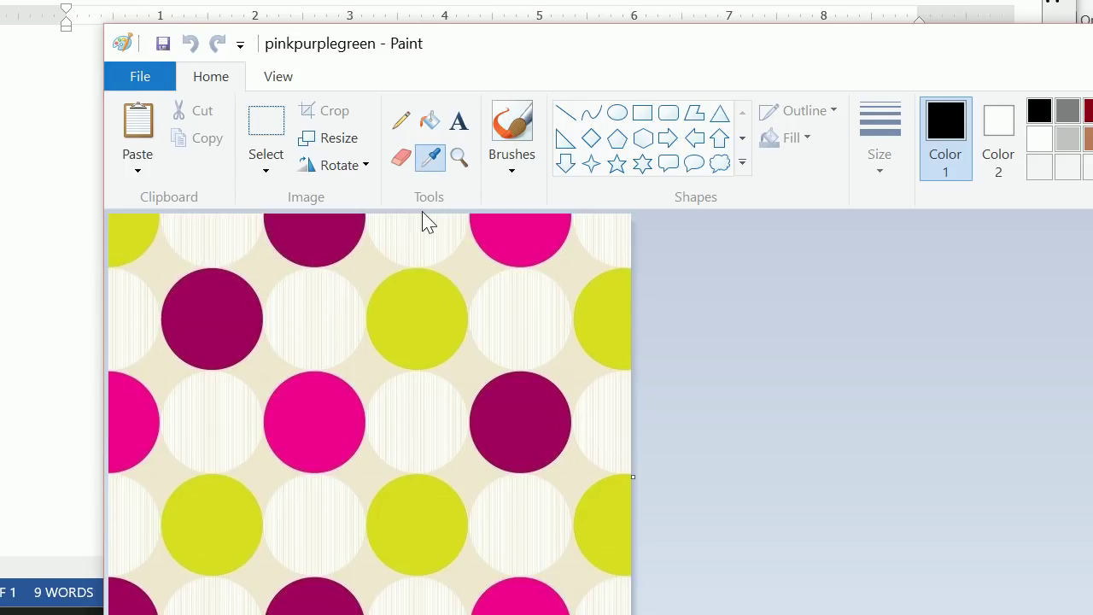
click(525, 414)
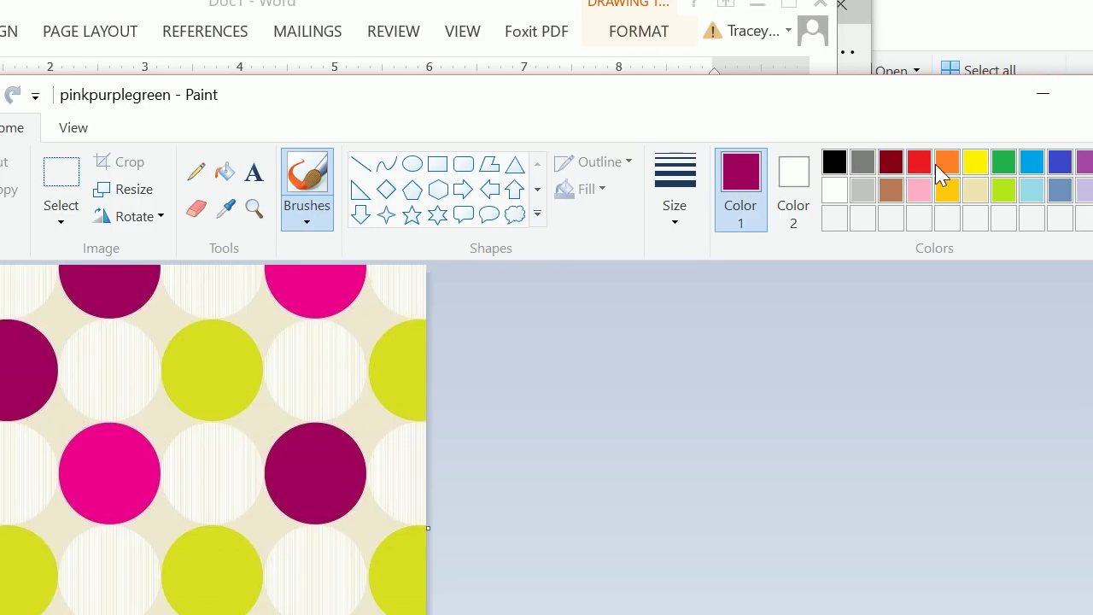
click(955, 175)
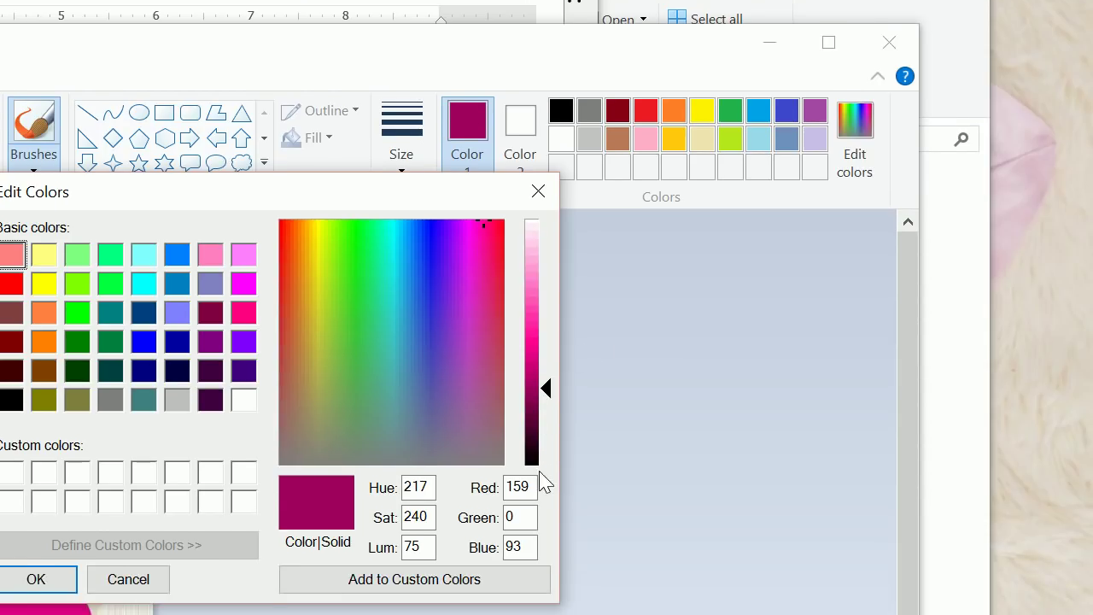
double_click(518, 539)
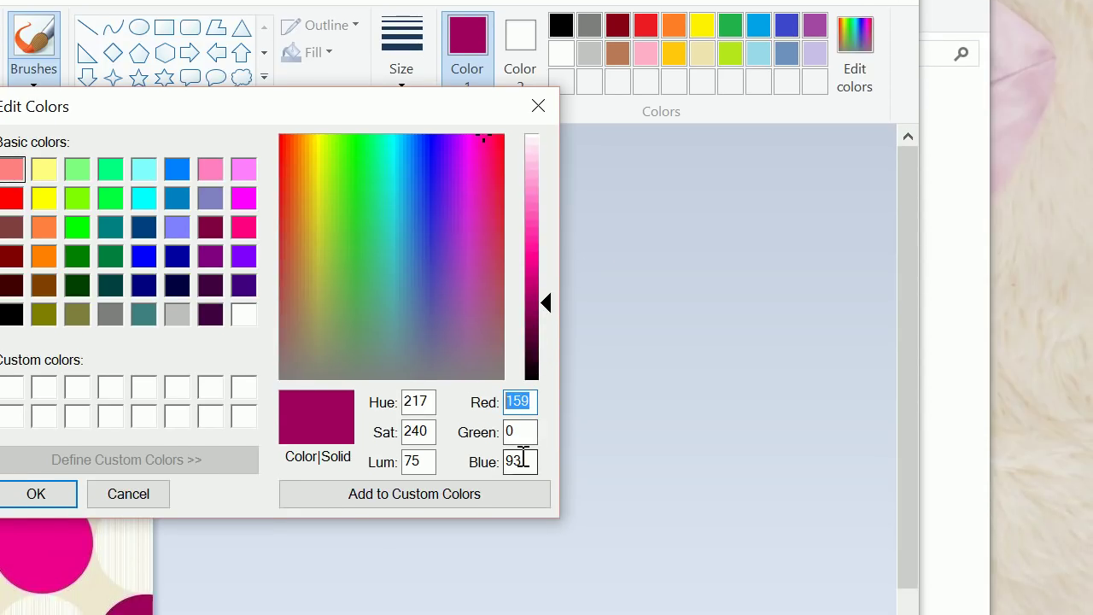
double_click(518, 513)
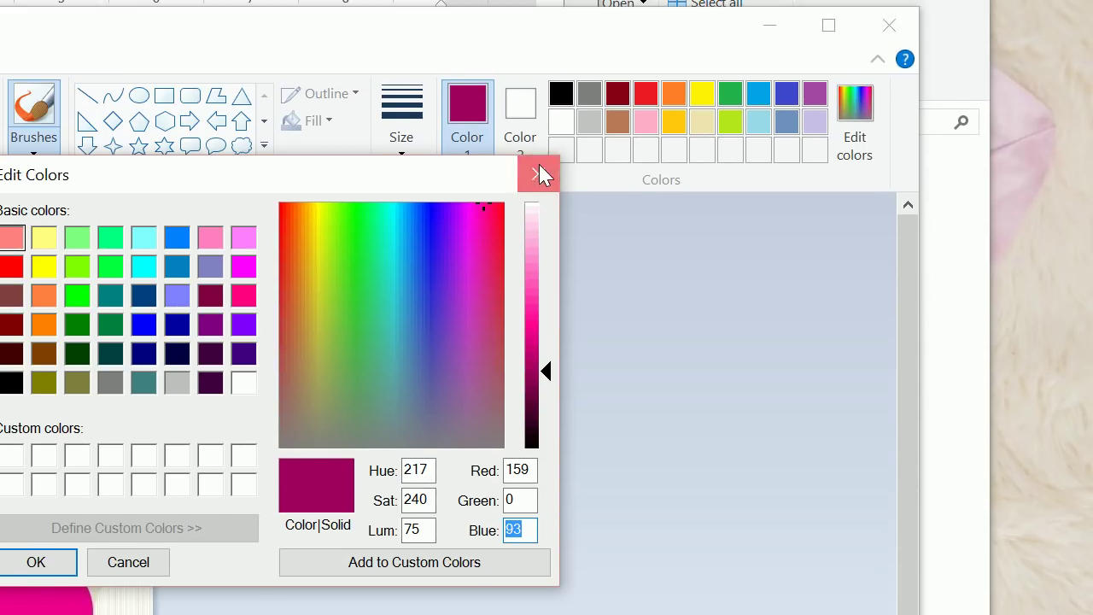
click(538, 89)
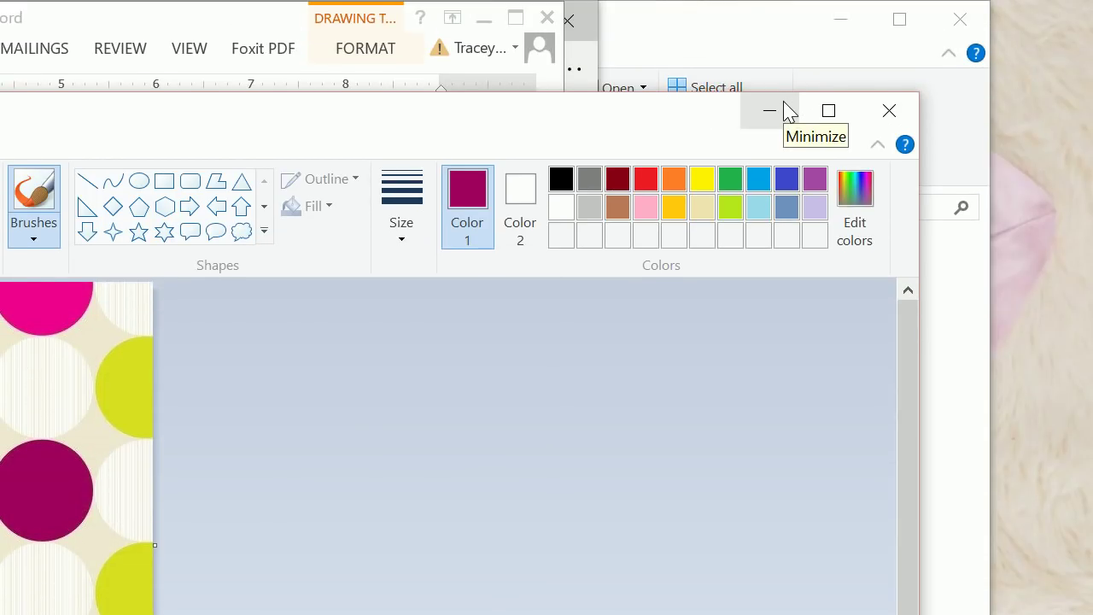
click(770, 111)
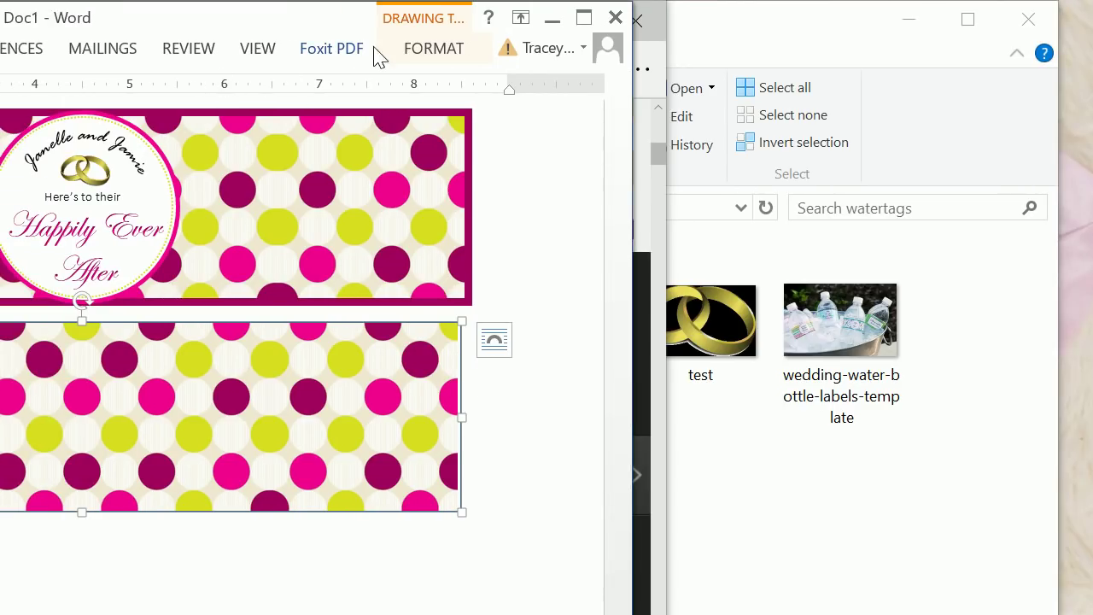
- Give the second label a dark purple custom outline colour (Red 159, Green 0, Blue 90)
click(397, 49)
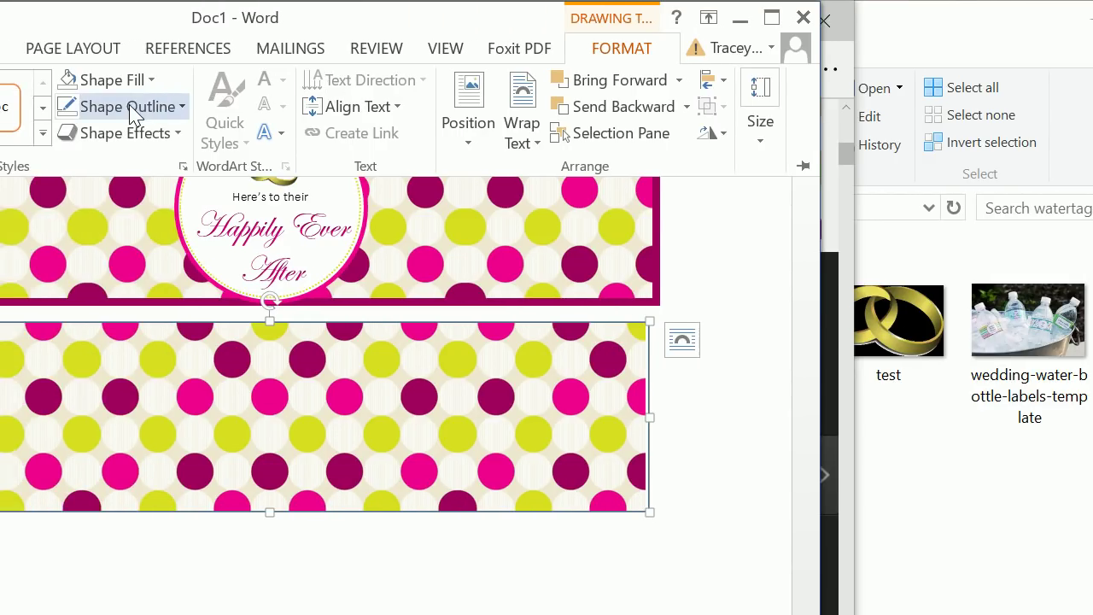
click(216, 107)
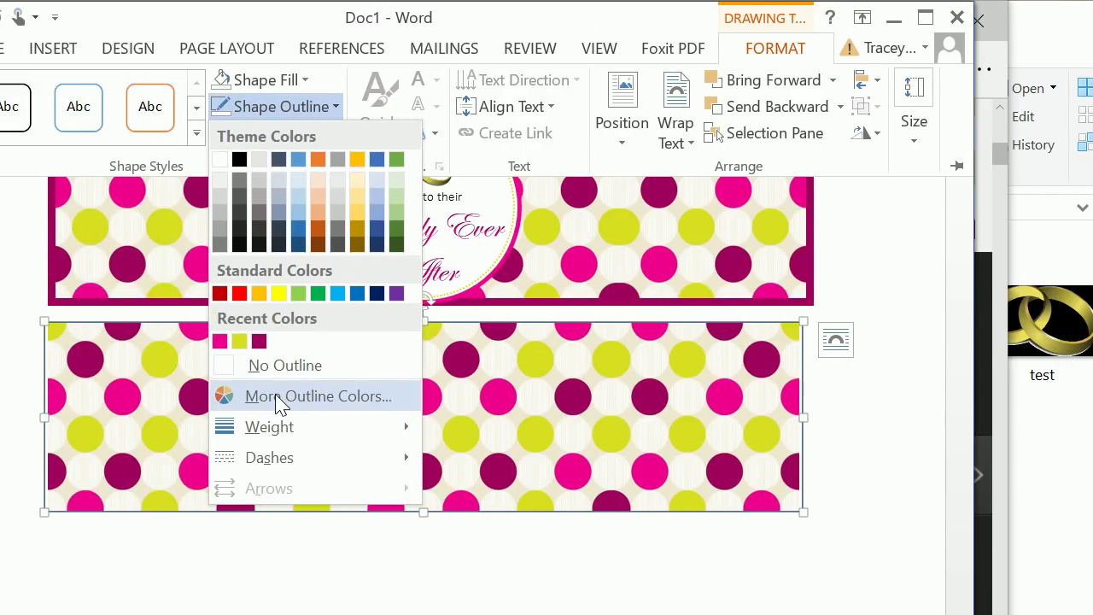
click(276, 397)
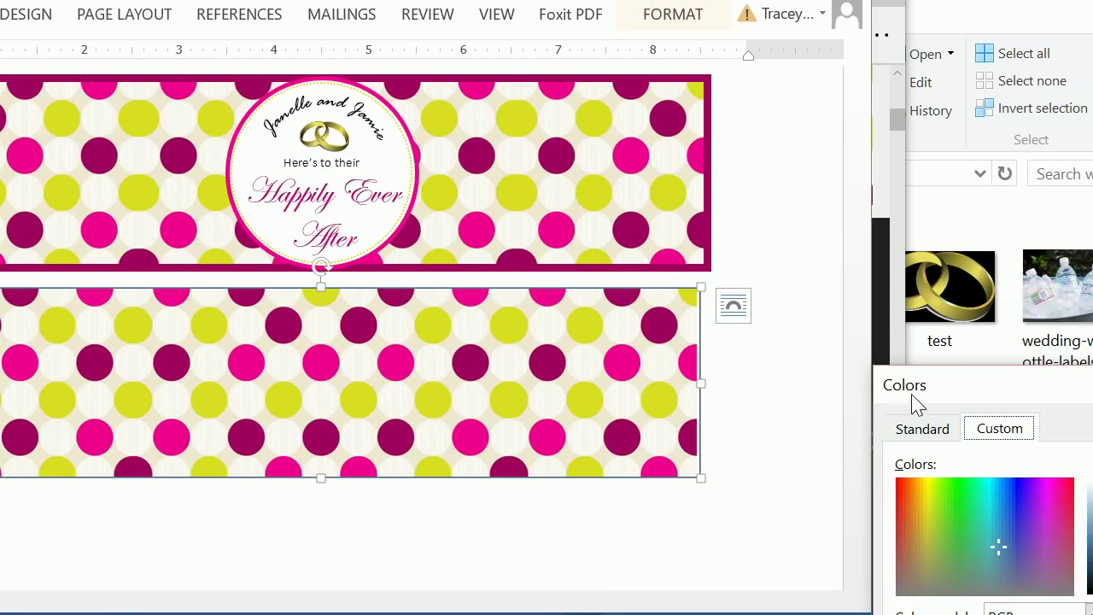
drag(916, 404, 345, 52)
double_click(426, 346)
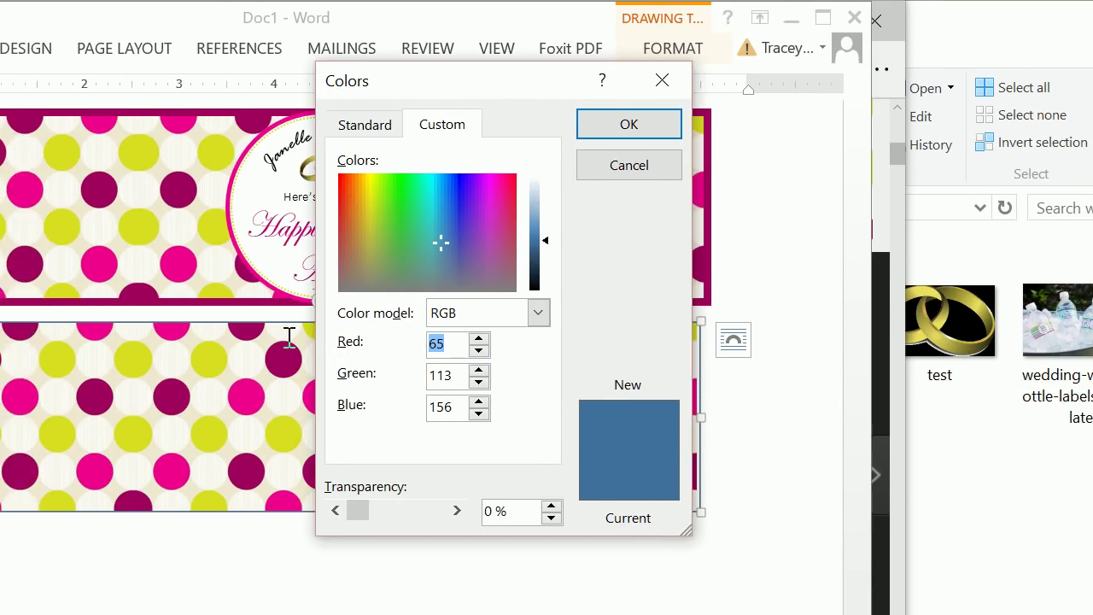
text(159)
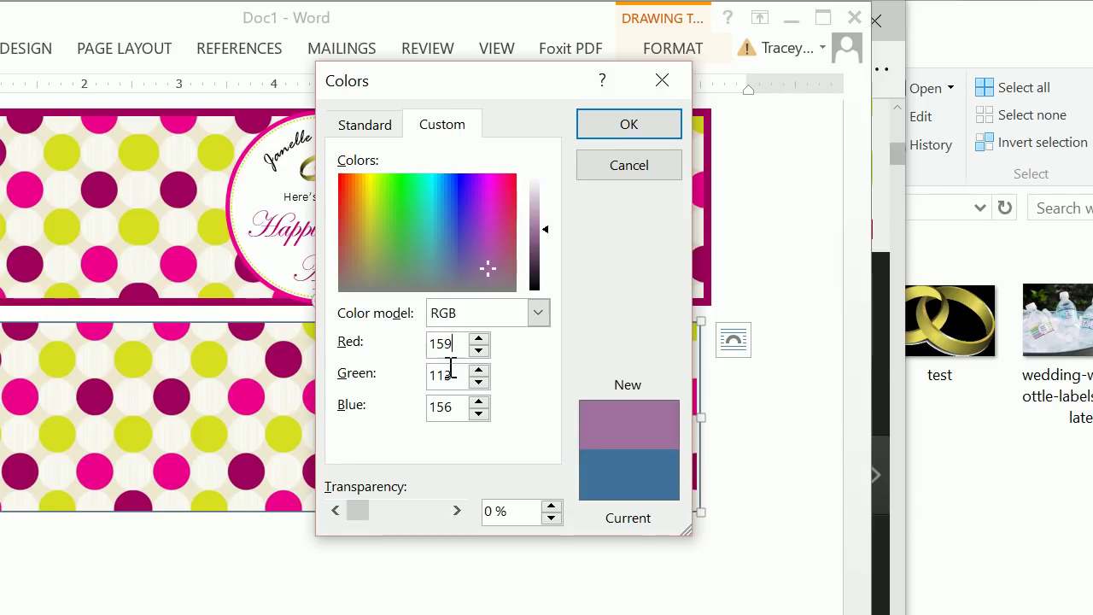
text(0)
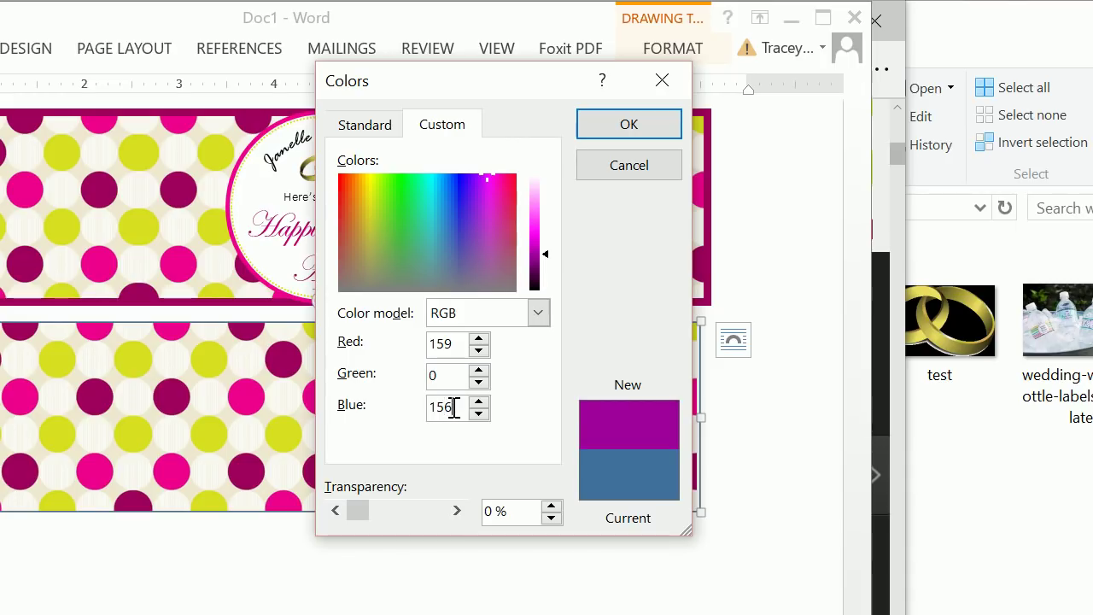
drag(453, 407, 409, 407)
text(90)
key(Return)
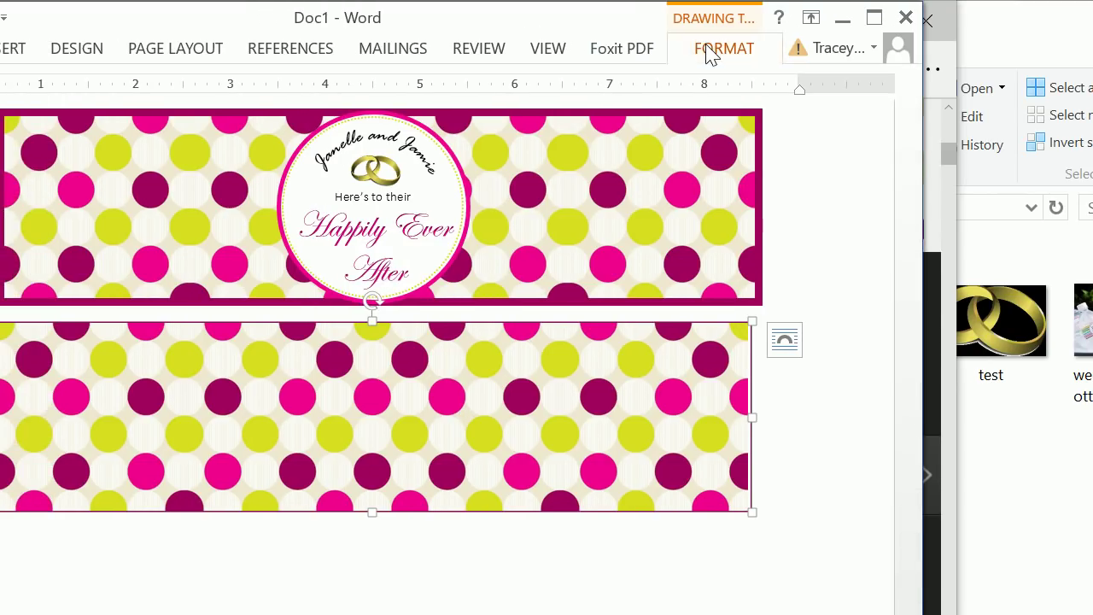
- Increase the purple border's weight to a thick outline and check the result
click(708, 50)
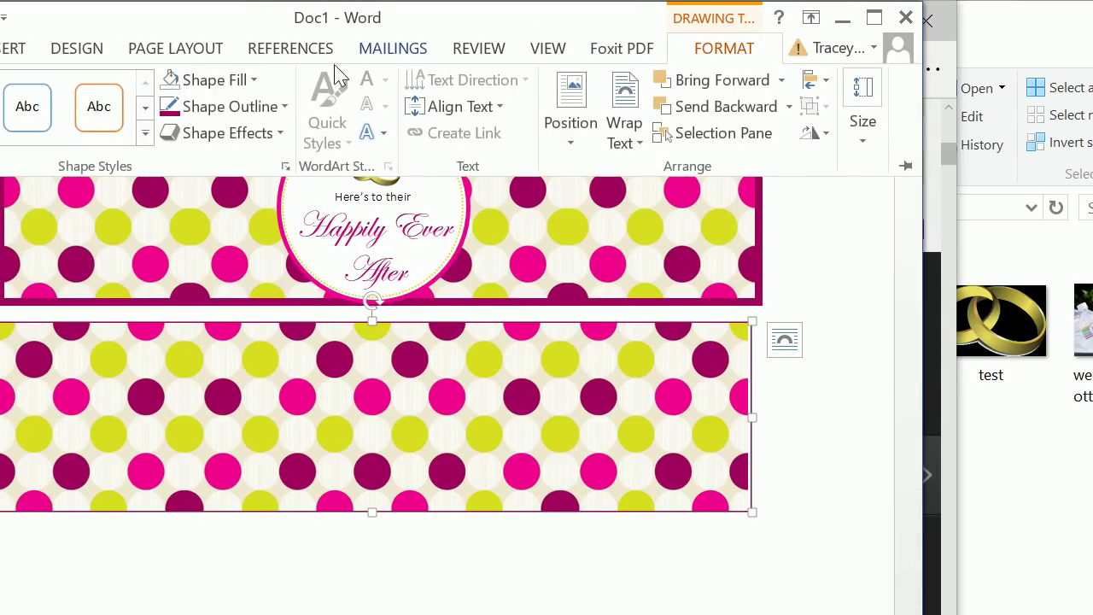
click(251, 107)
mouse_move(276, 433)
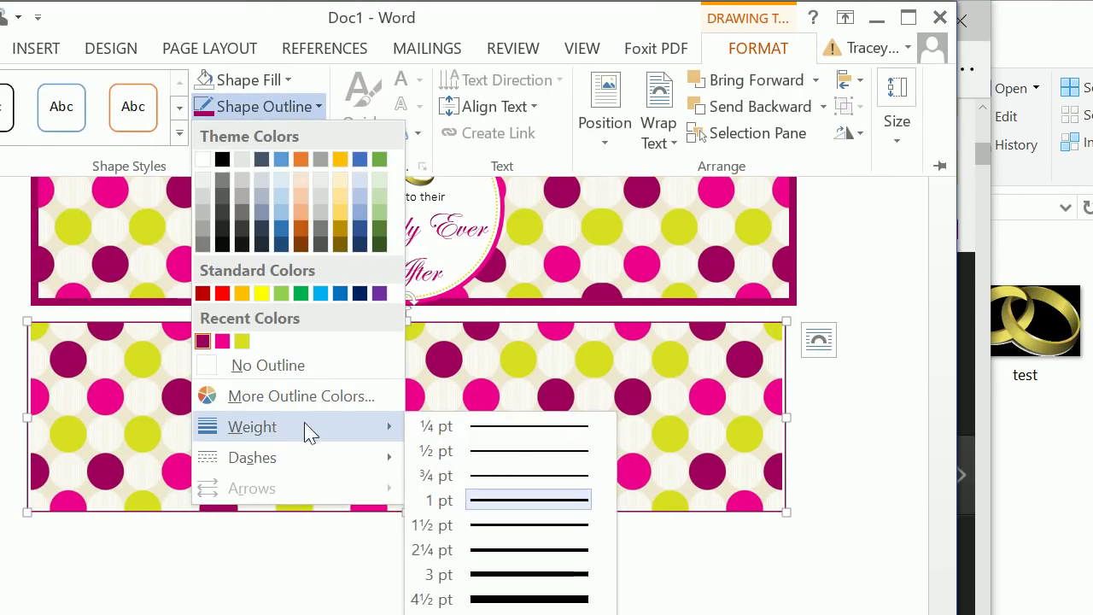
click(556, 559)
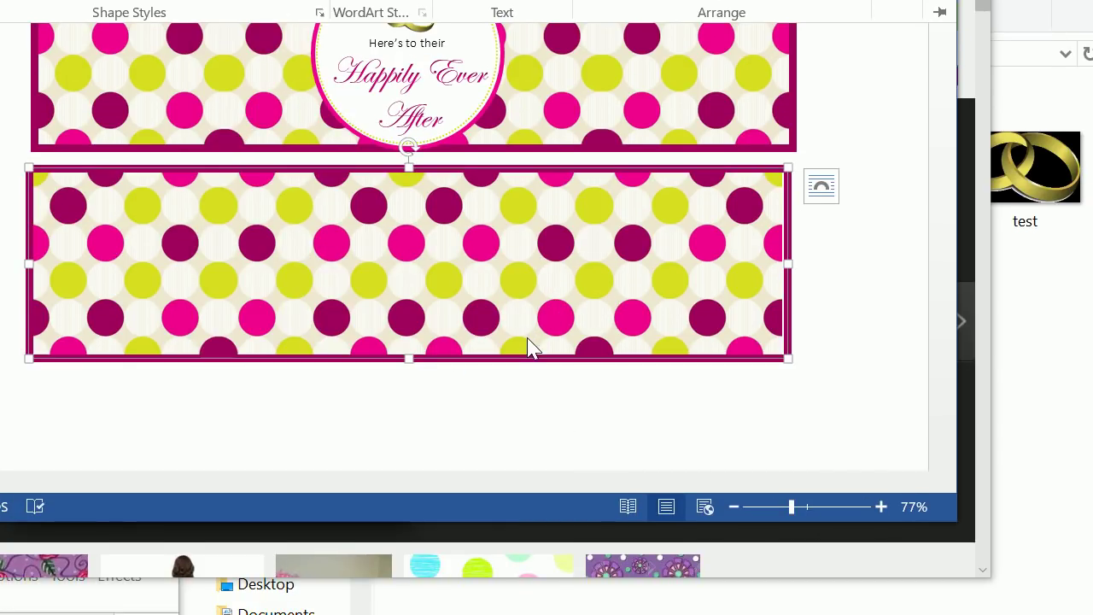
click(515, 386)
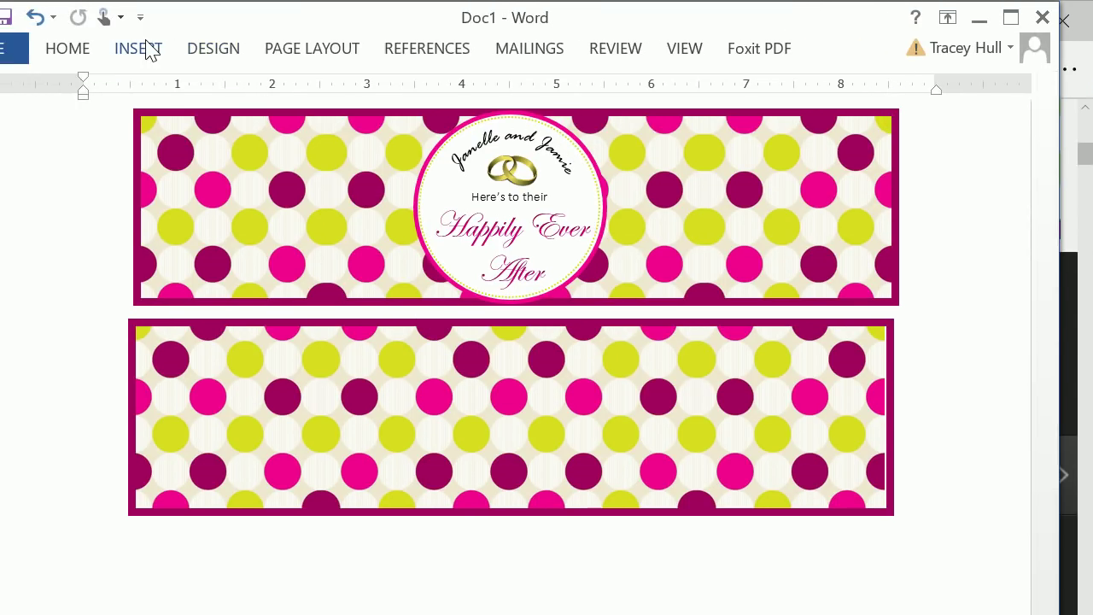
- Insert an oval on the second label and size it to 2 x 2 inches
click(36, 47)
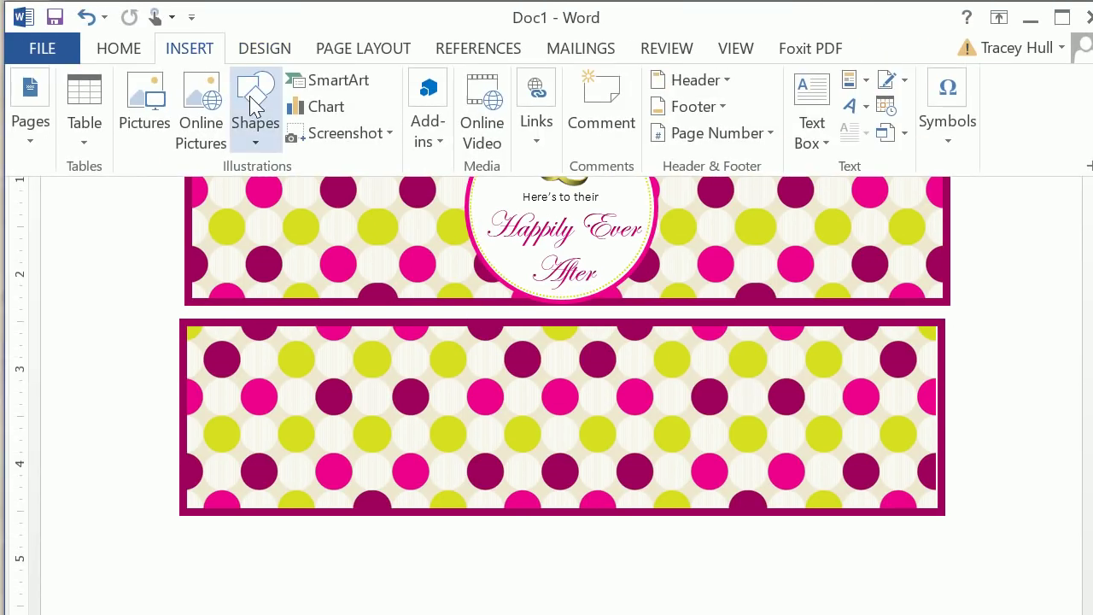
click(258, 141)
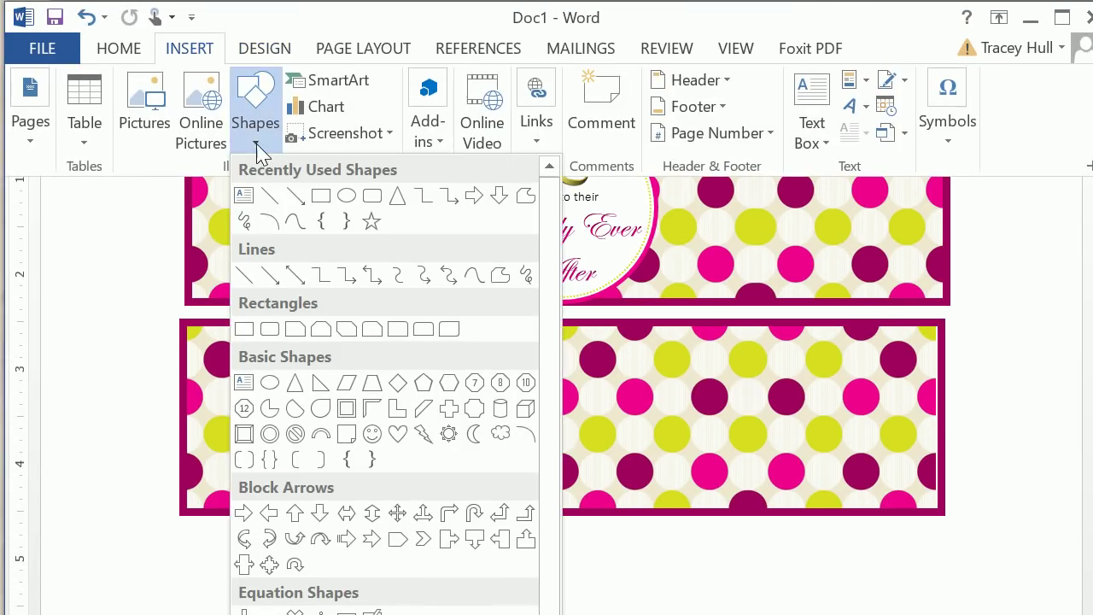
click(347, 196)
click(505, 357)
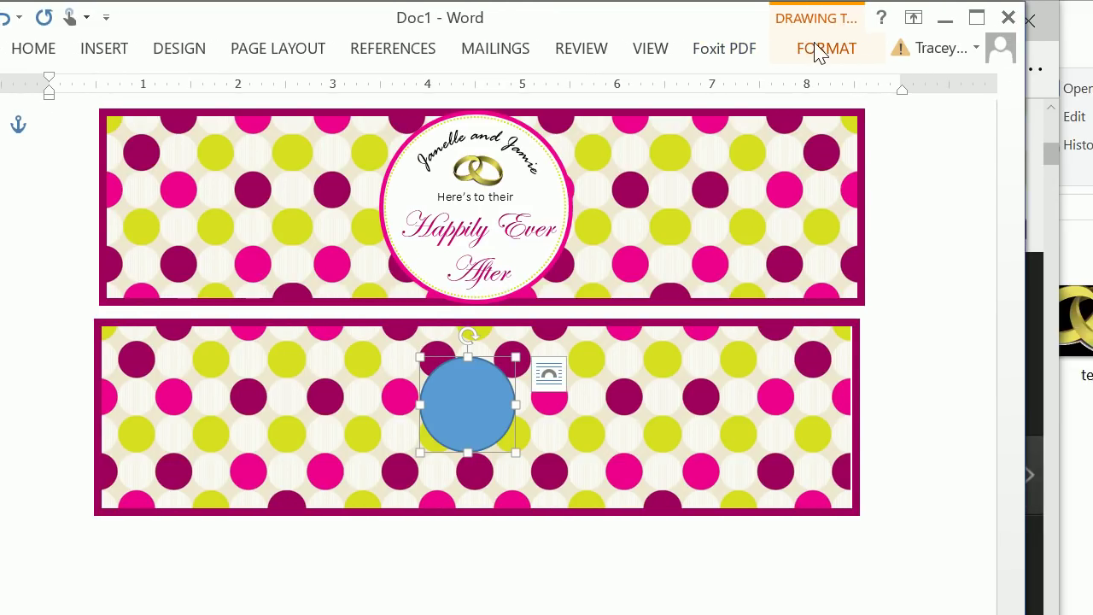
click(907, 48)
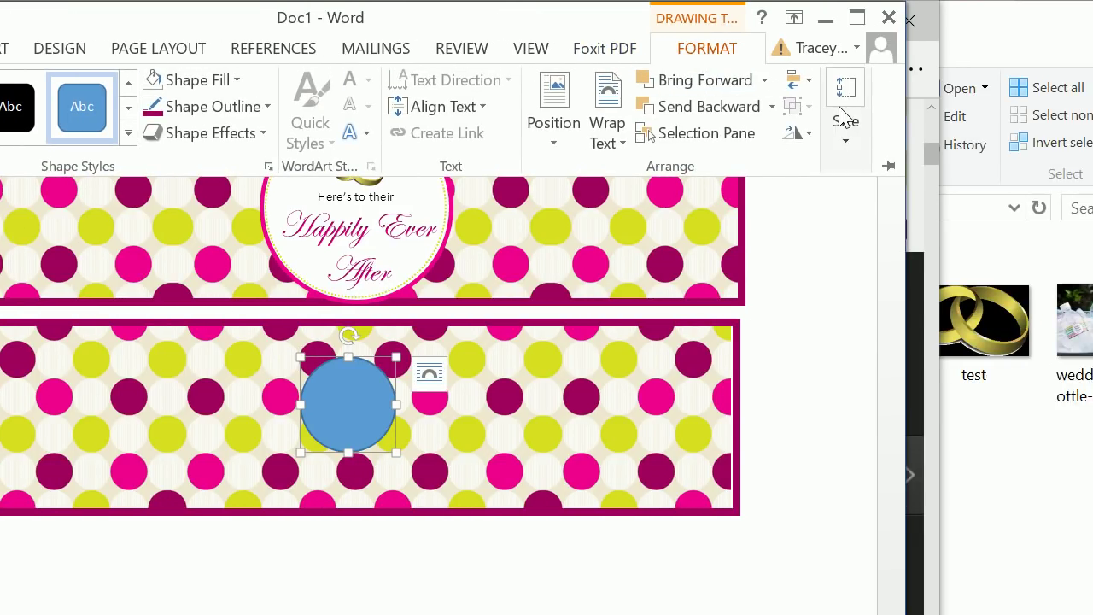
click(914, 119)
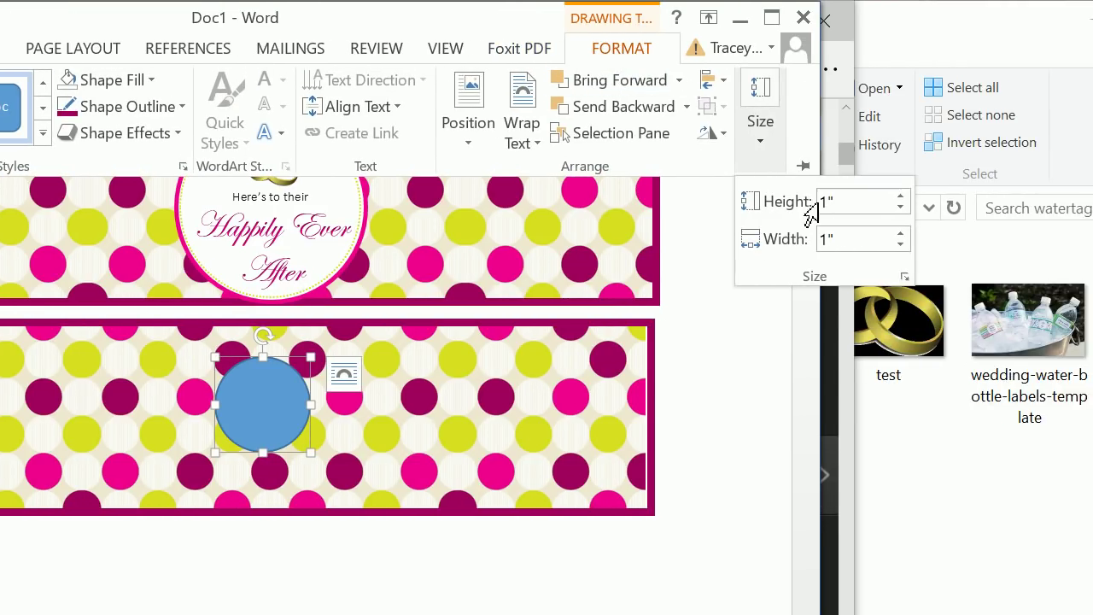
click(807, 202)
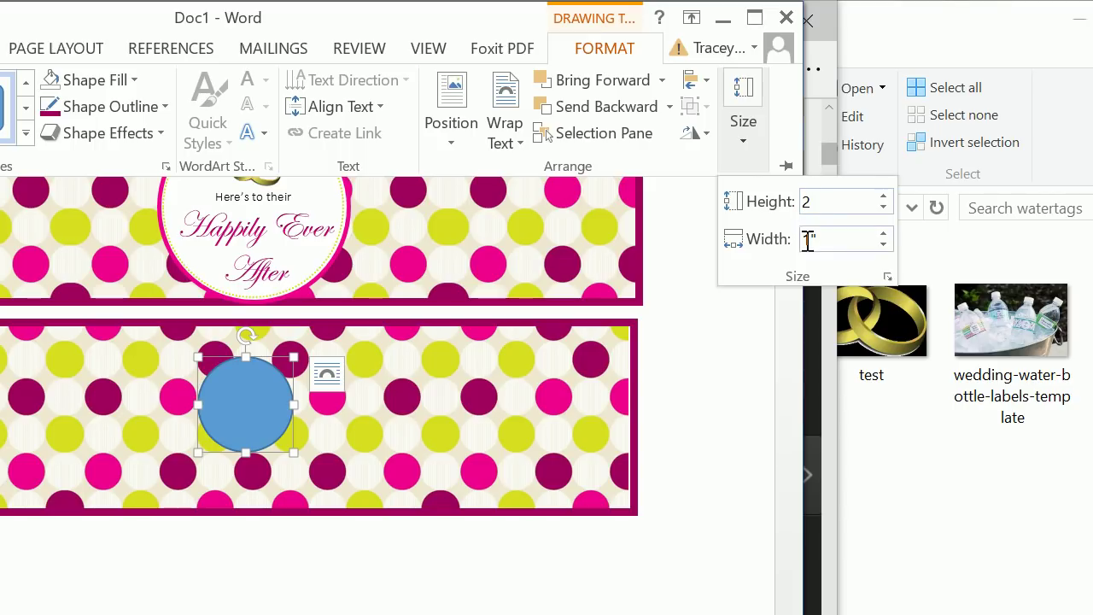
click(808, 240)
key(Return)
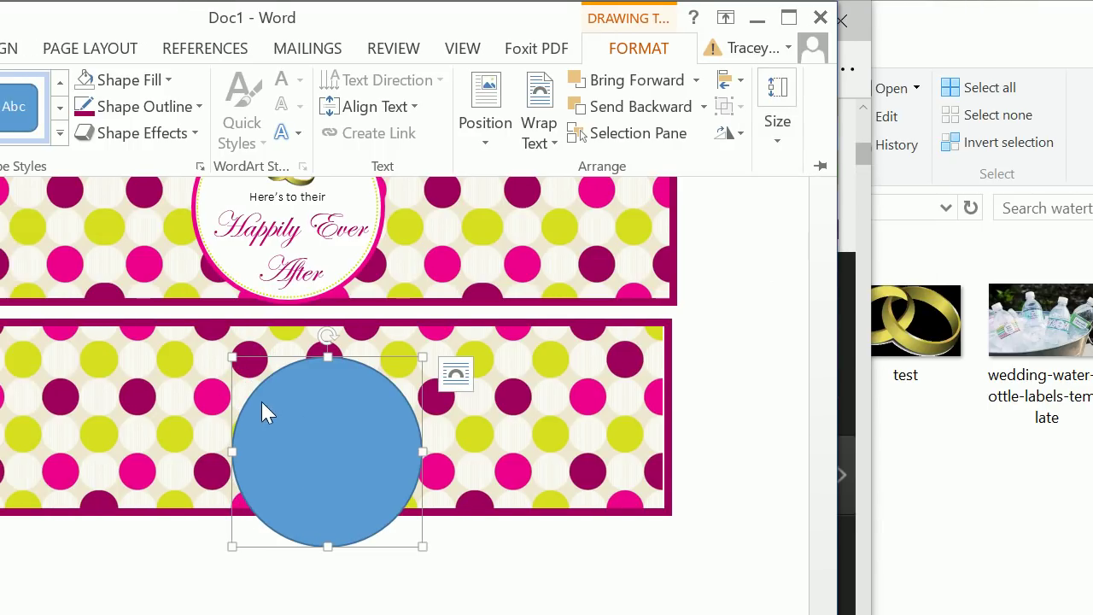
- Centre the circle at the top of the label and fill it white
click(252, 391)
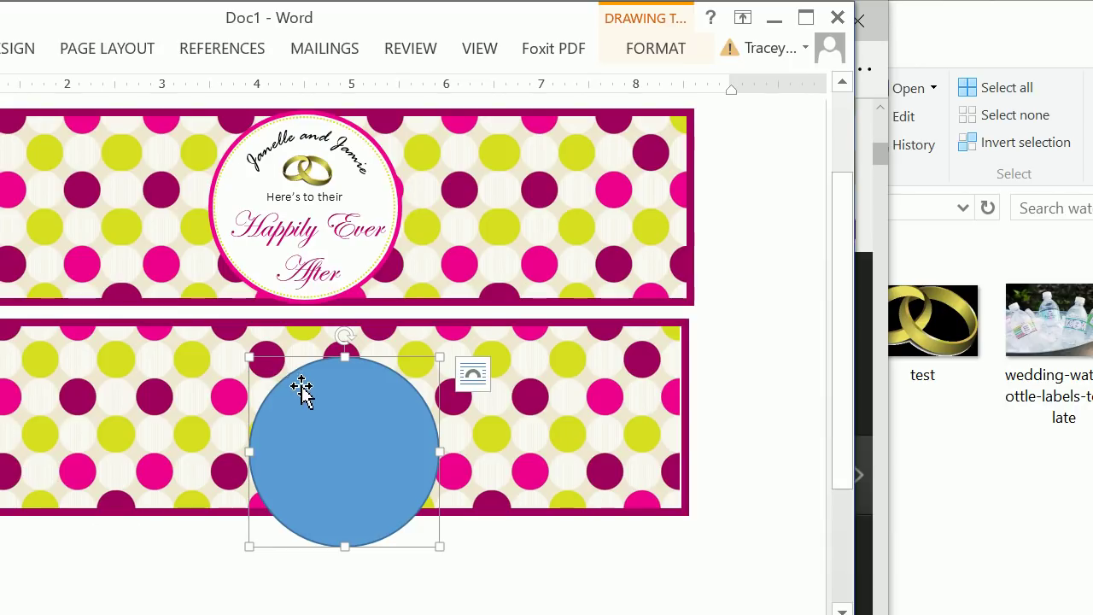
drag(251, 385, 216, 335)
mouse_move(285, 335)
mouse_down()
mouse_move(258, 346)
mouse_move(275, 347)
mouse_up()
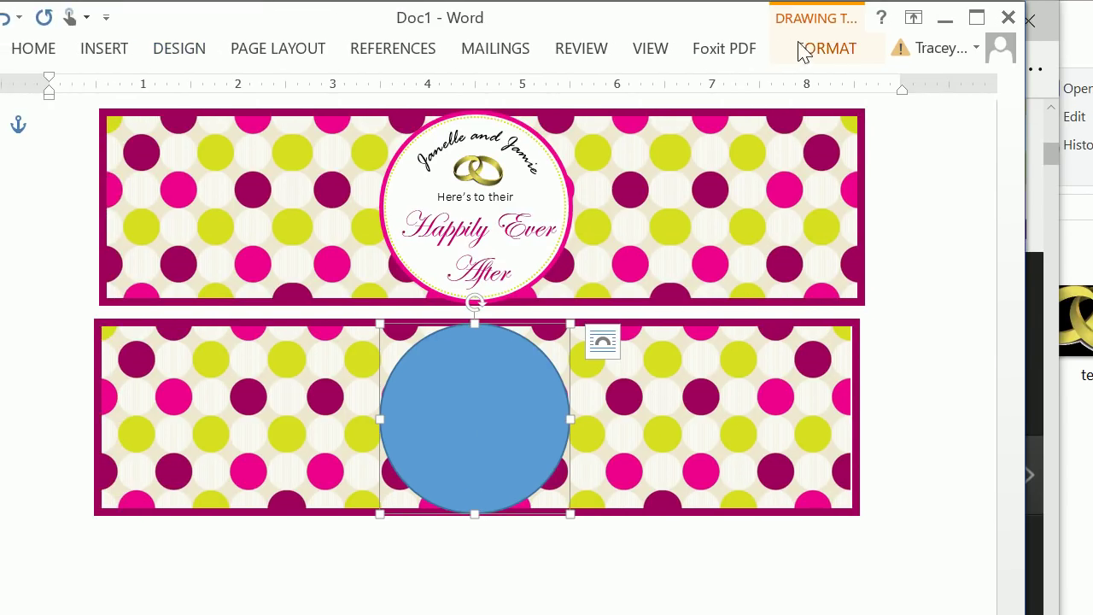
click(803, 51)
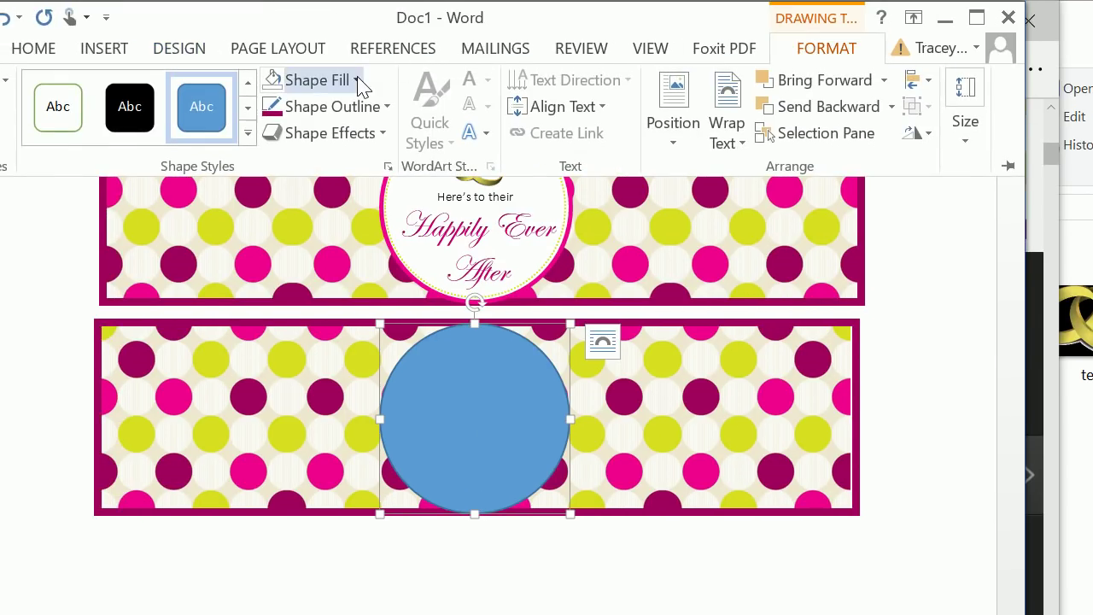
click(357, 79)
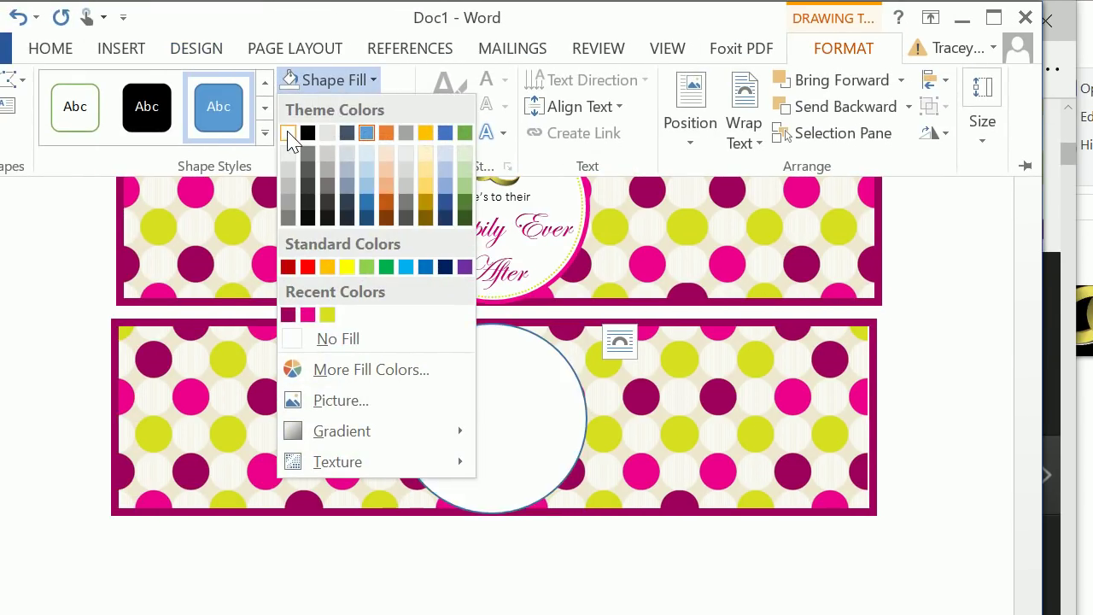
click(289, 134)
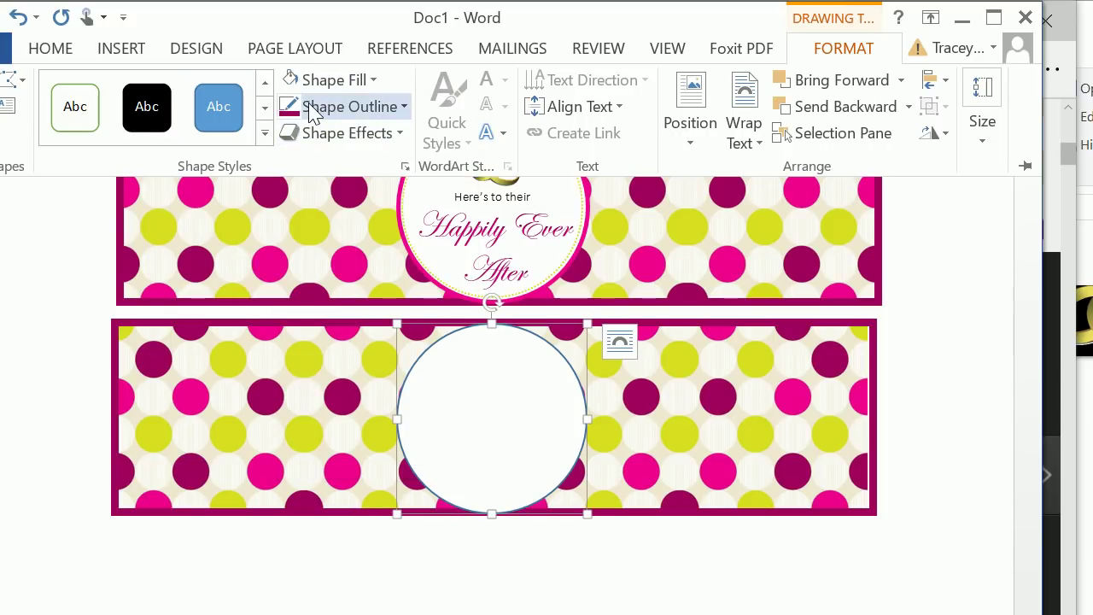
click(312, 109)
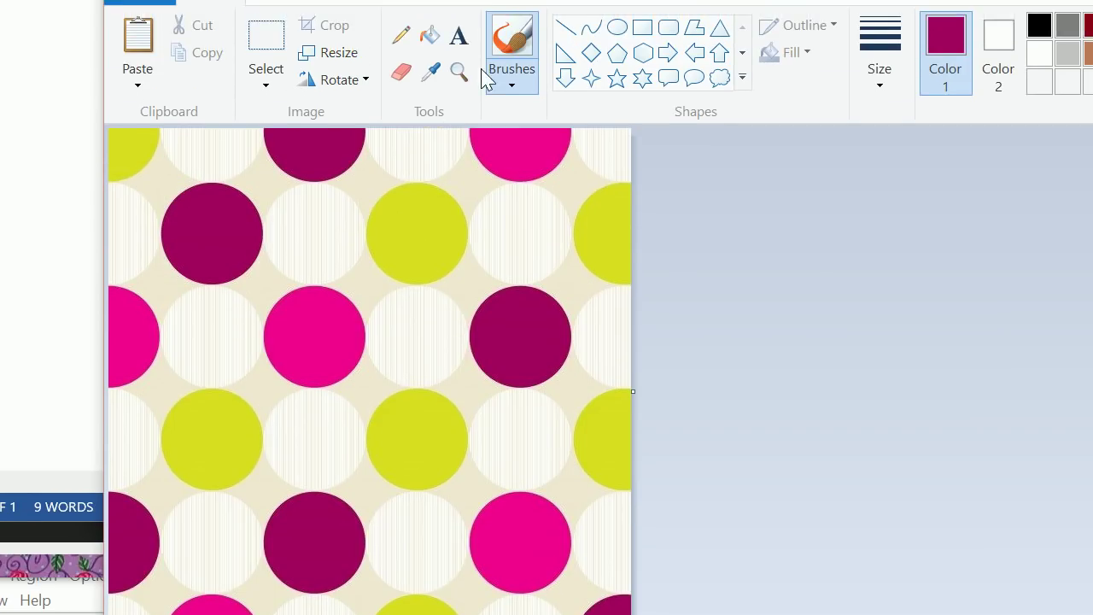
- Sample the polka-dot pink in Paint and read its values: Red 237, Green 0, Blue 140
click(430, 19)
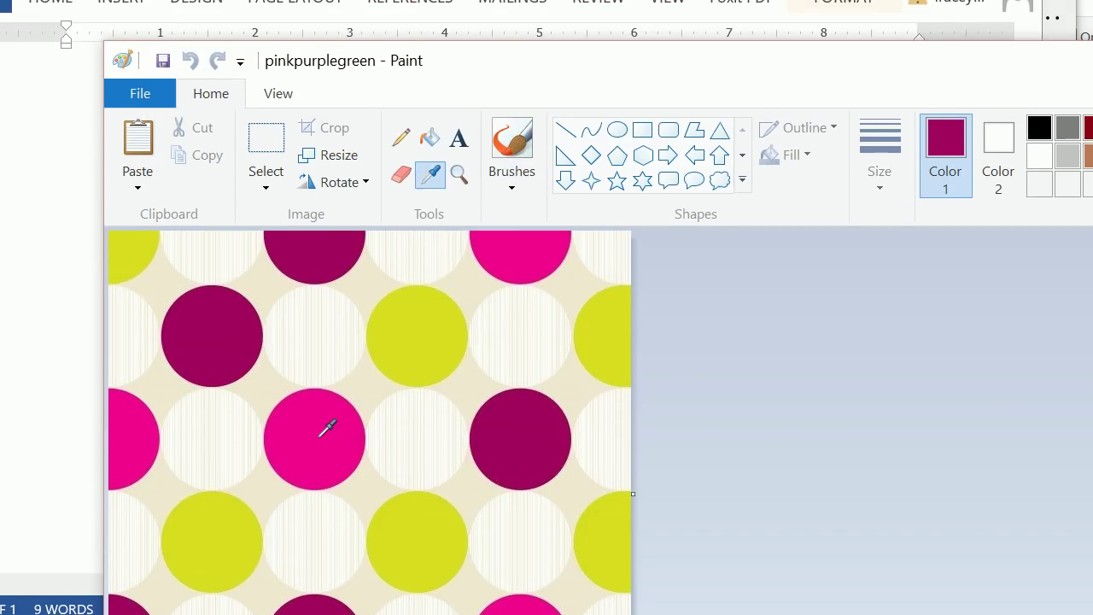
click(321, 283)
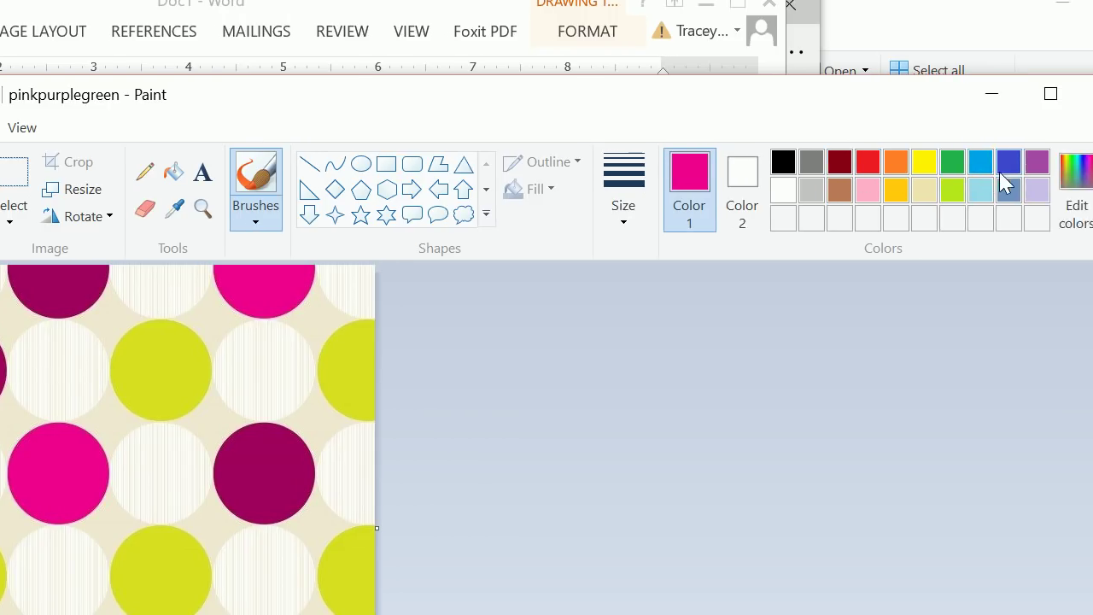
click(1074, 188)
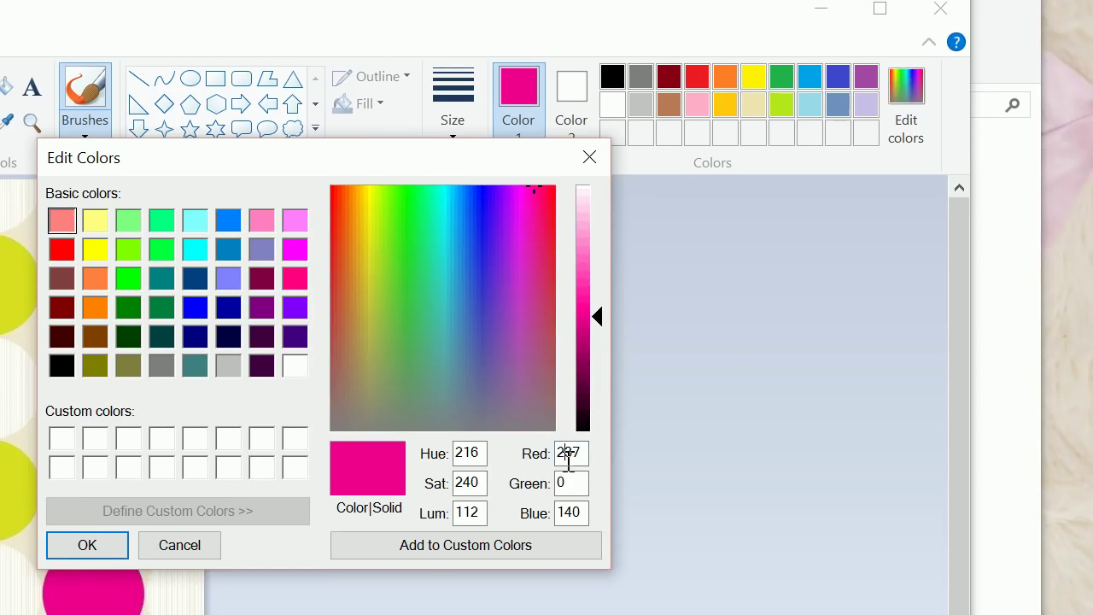
click(572, 568)
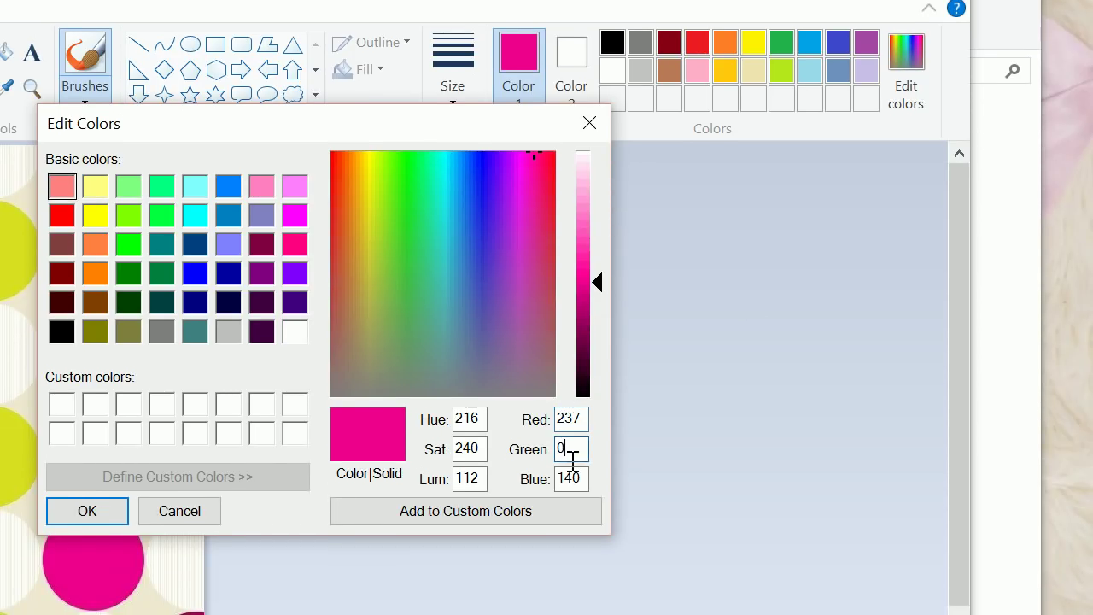
key(Tab)
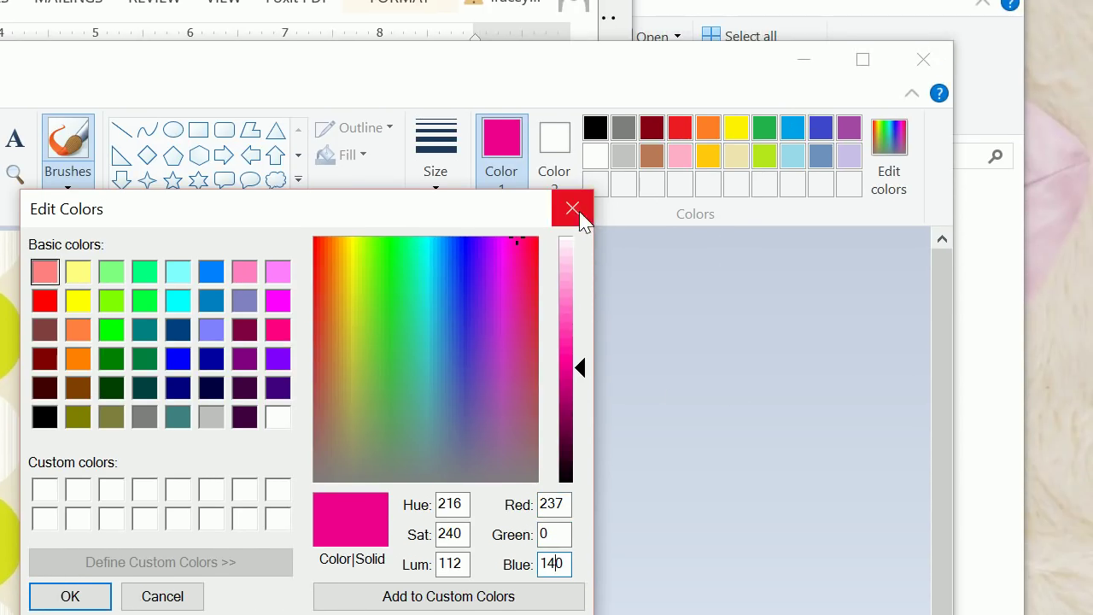
click(587, 208)
click(803, 60)
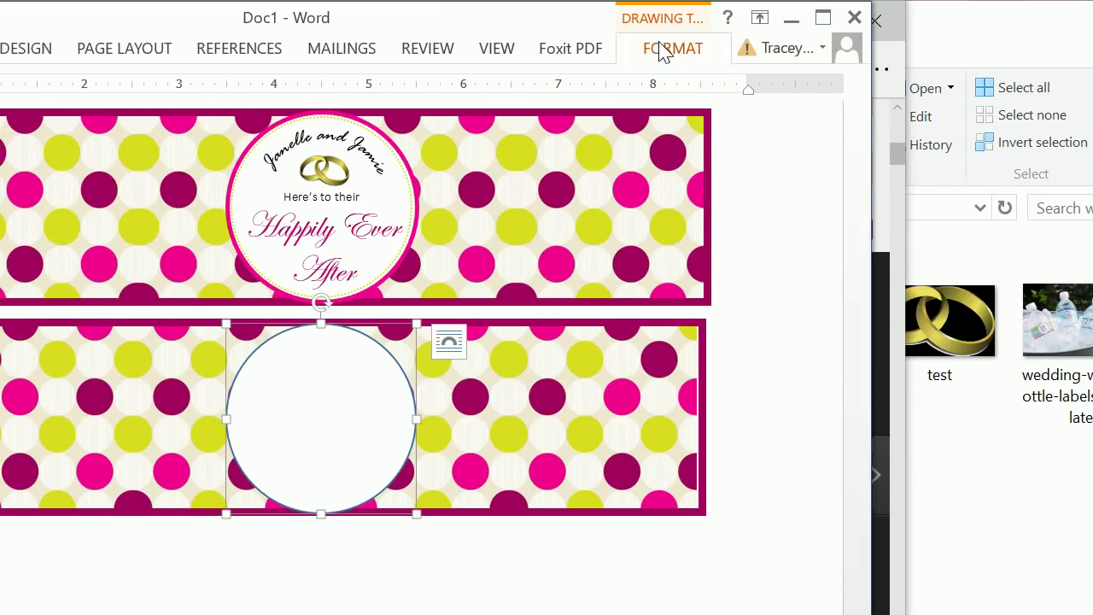
- Set the white circle's outline to custom pink RGB 237, 0, 140
click(665, 51)
click(175, 106)
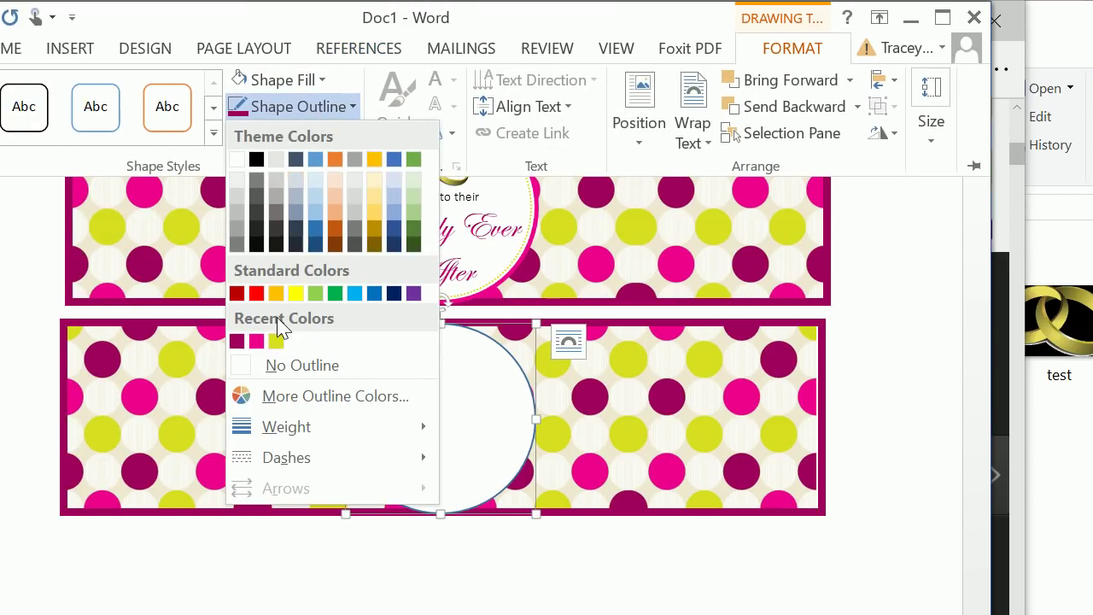
click(278, 396)
drag(585, 344, 502, 340)
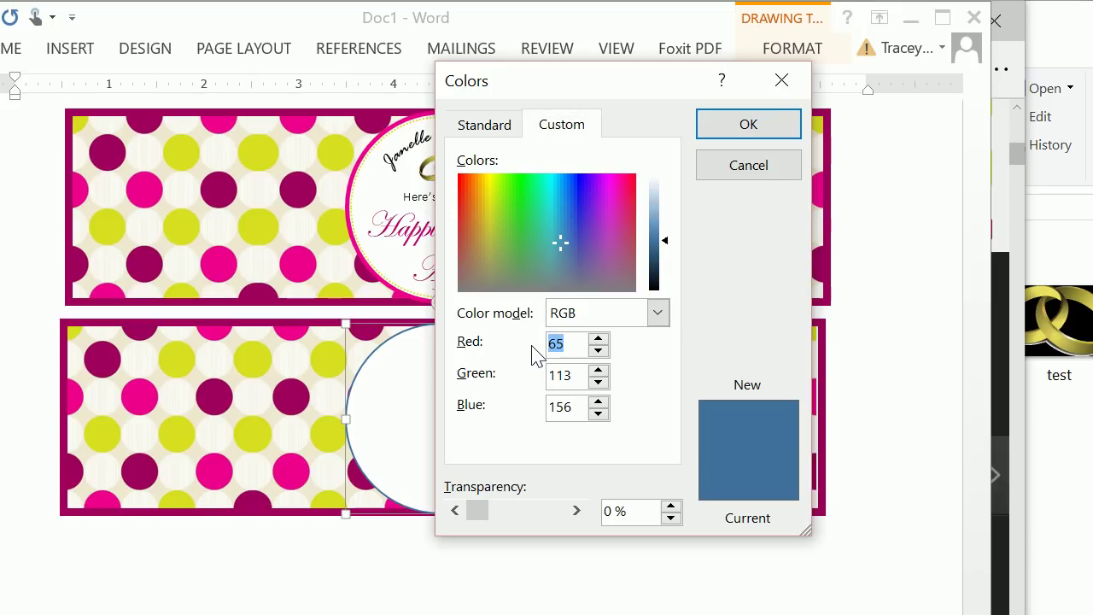
text(237)
key(Return)
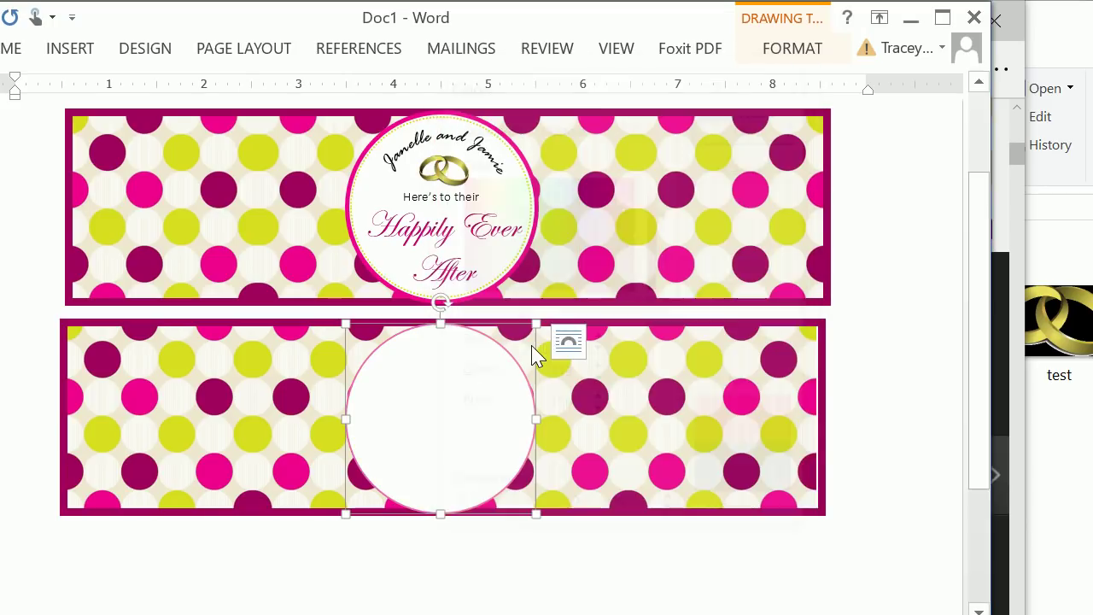
click(759, 49)
click(295, 106)
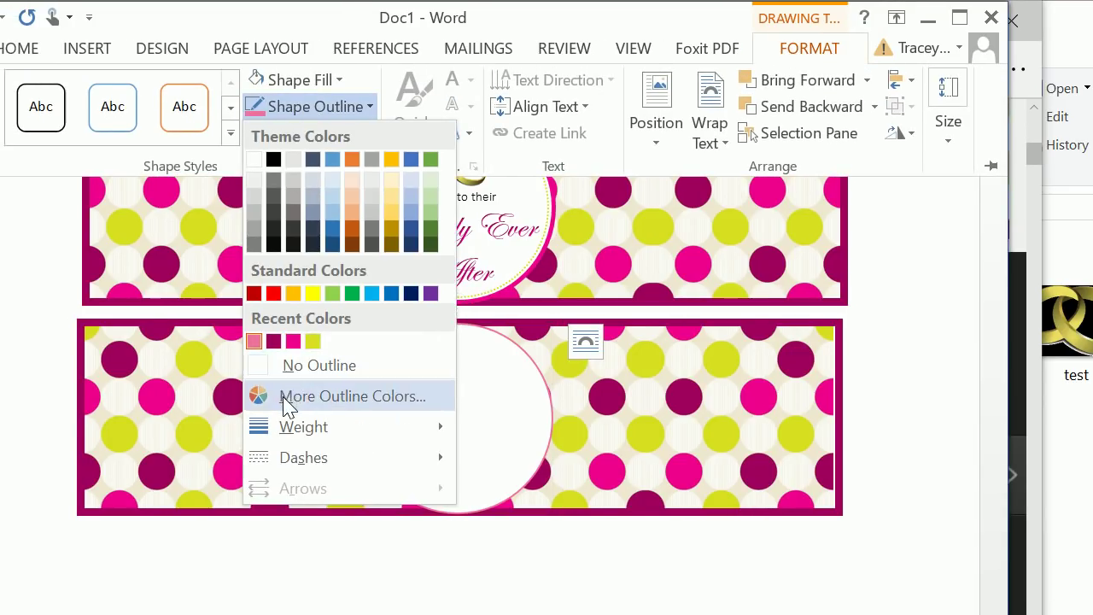
click(275, 395)
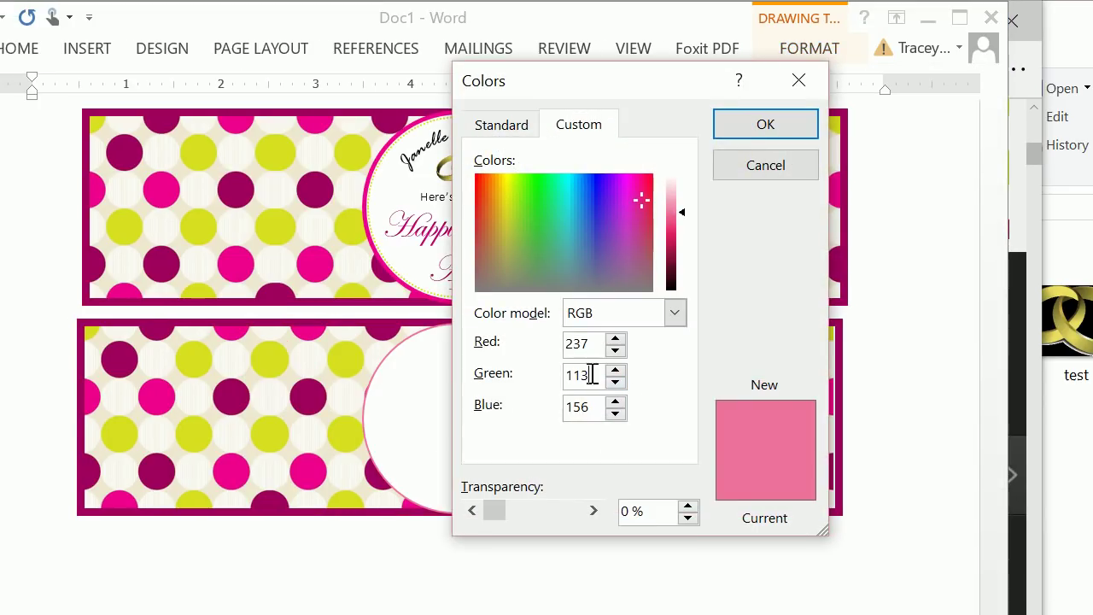
drag(589, 374, 481, 378)
text(0)
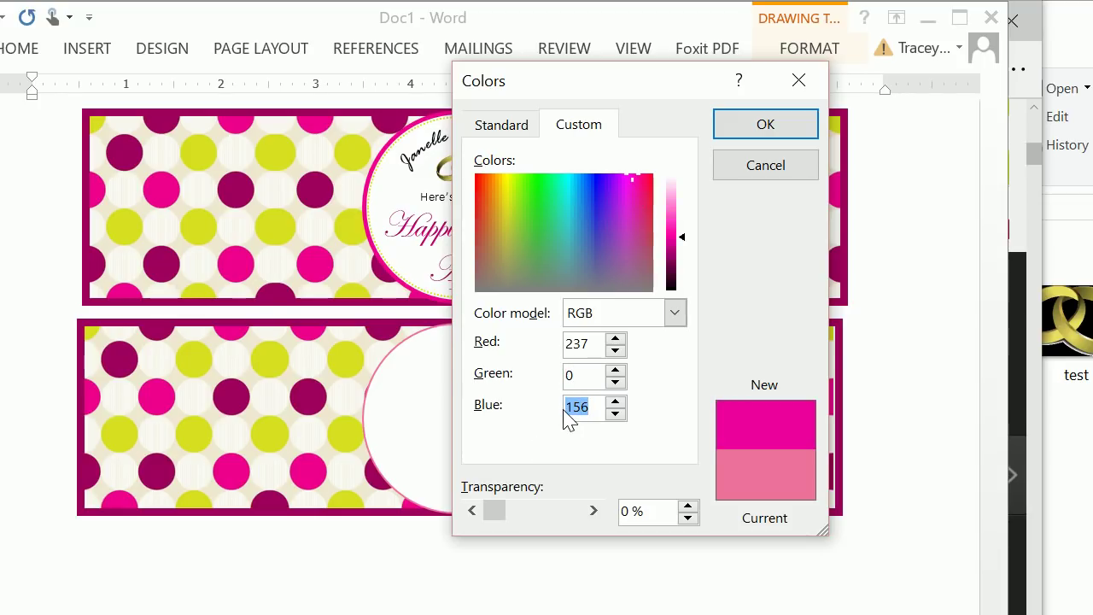
text(140)
key(Return)
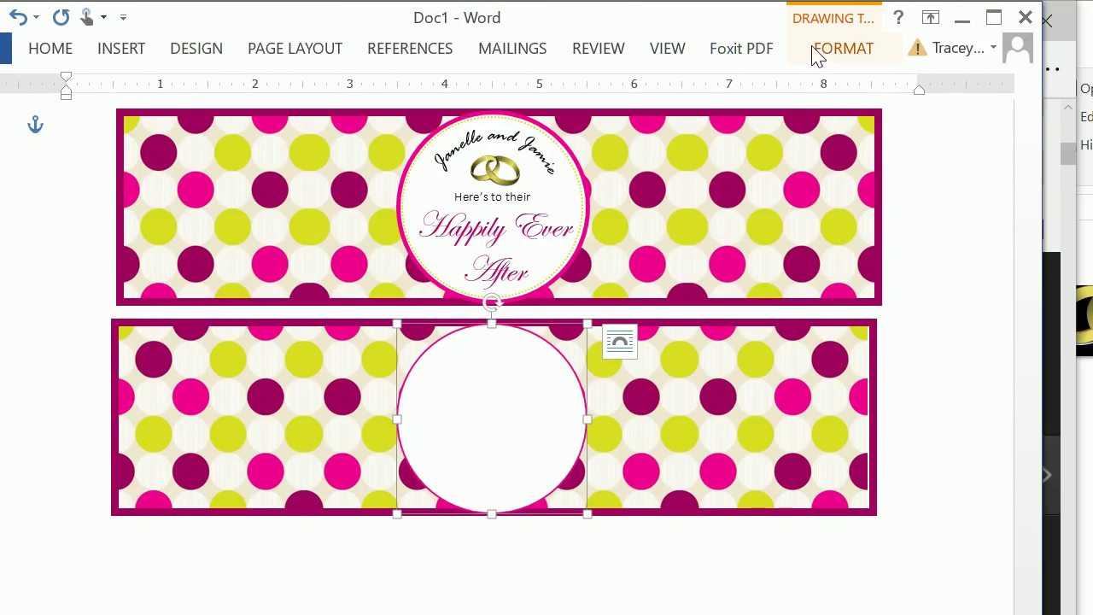
- Make the circle's pink outline 3 pt thick
click(888, 52)
click(398, 106)
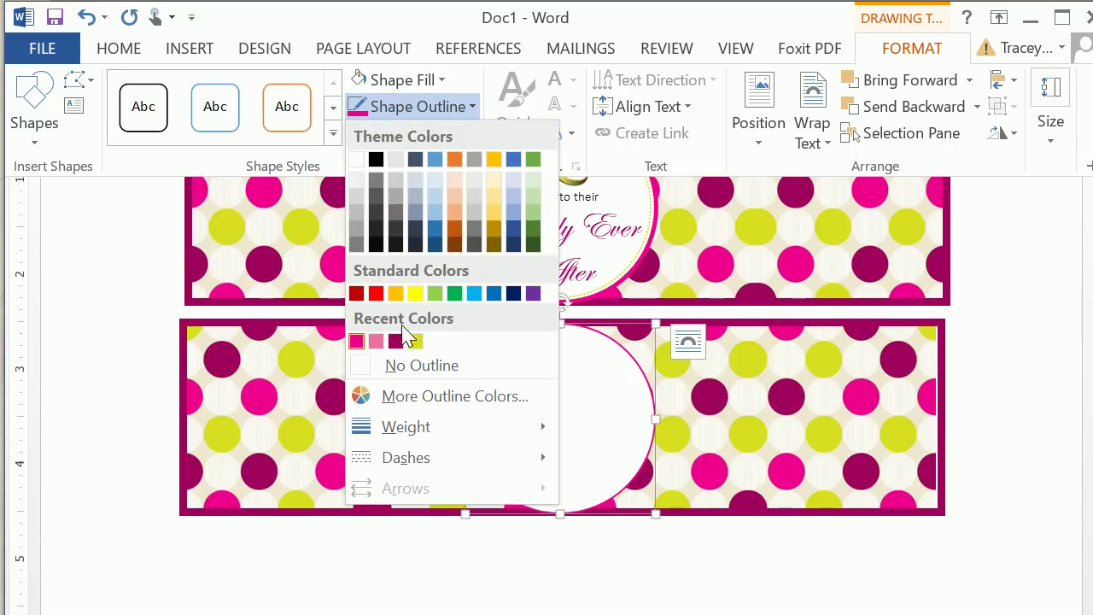
mouse_move(518, 434)
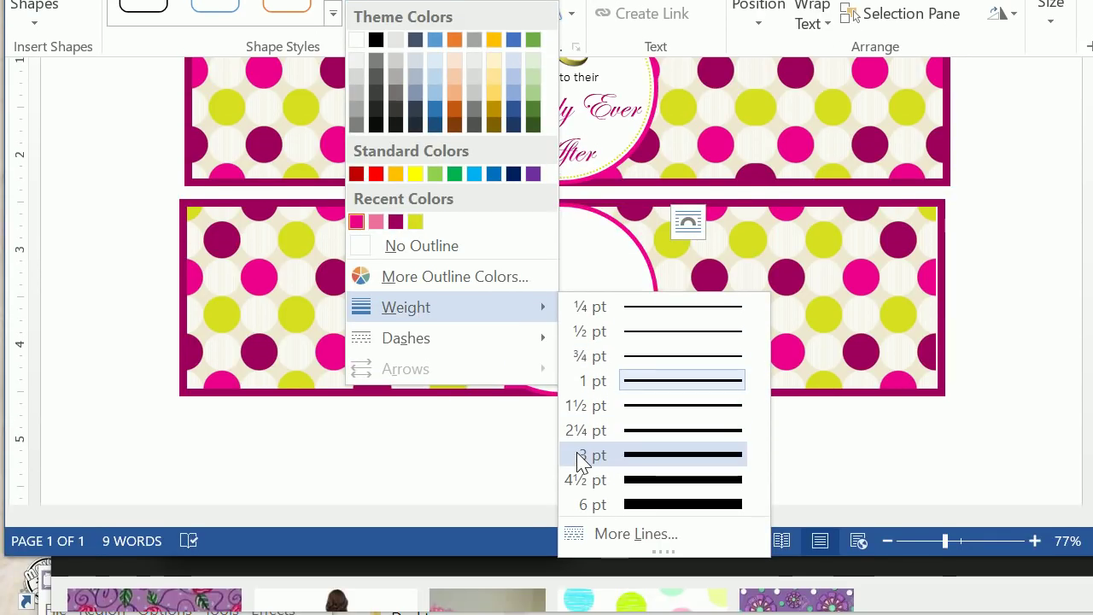
click(580, 462)
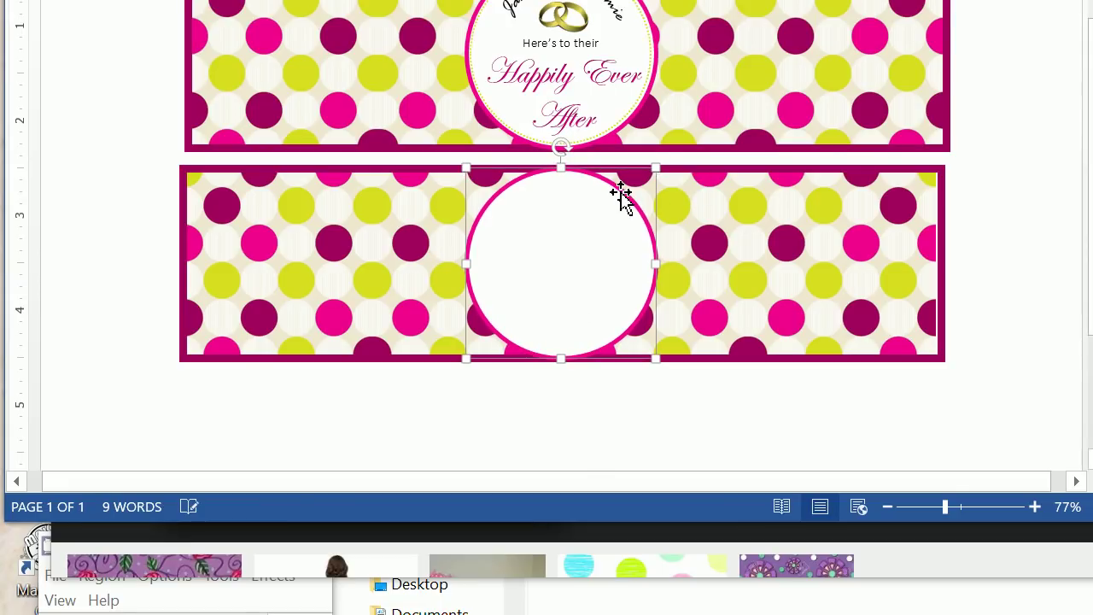
click(629, 418)
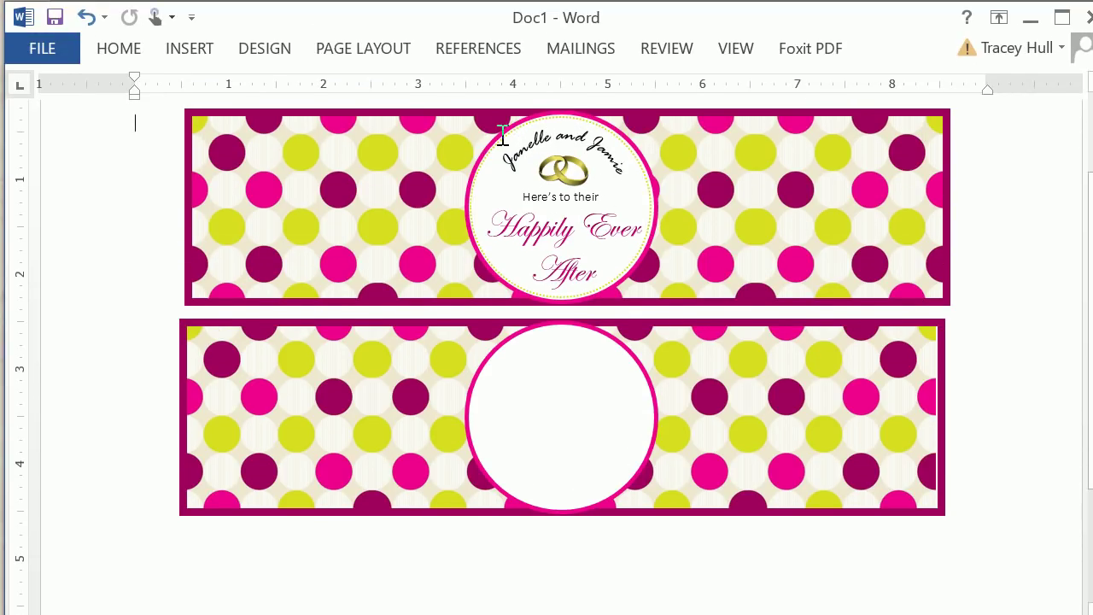
click(189, 49)
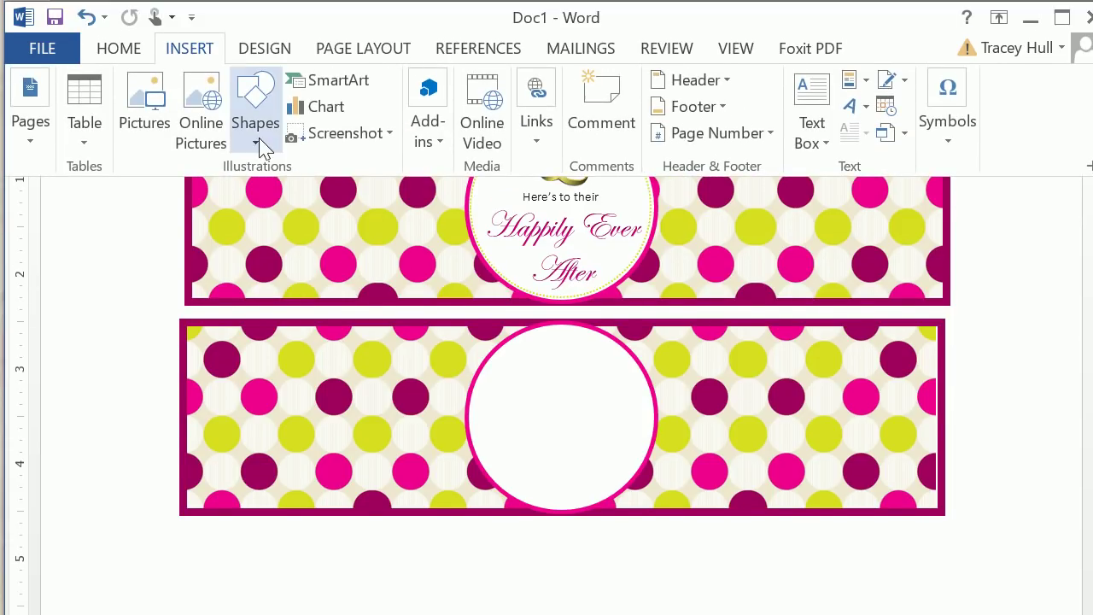
click(246, 128)
- Insert a 1.9 x 1.9 inch circle and move it inside the pink ring
click(327, 193)
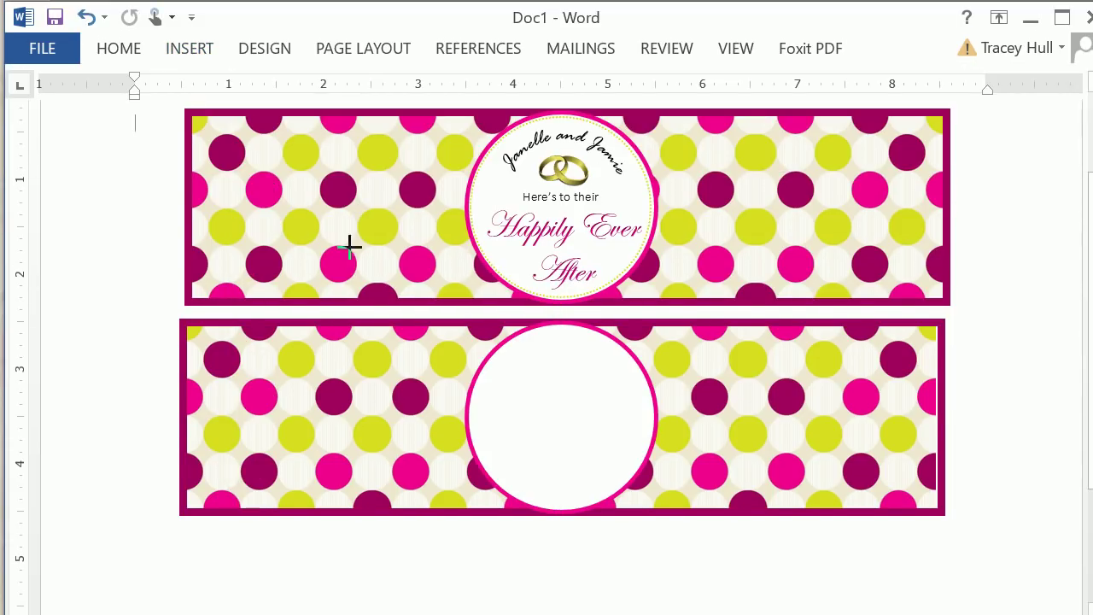
click(501, 360)
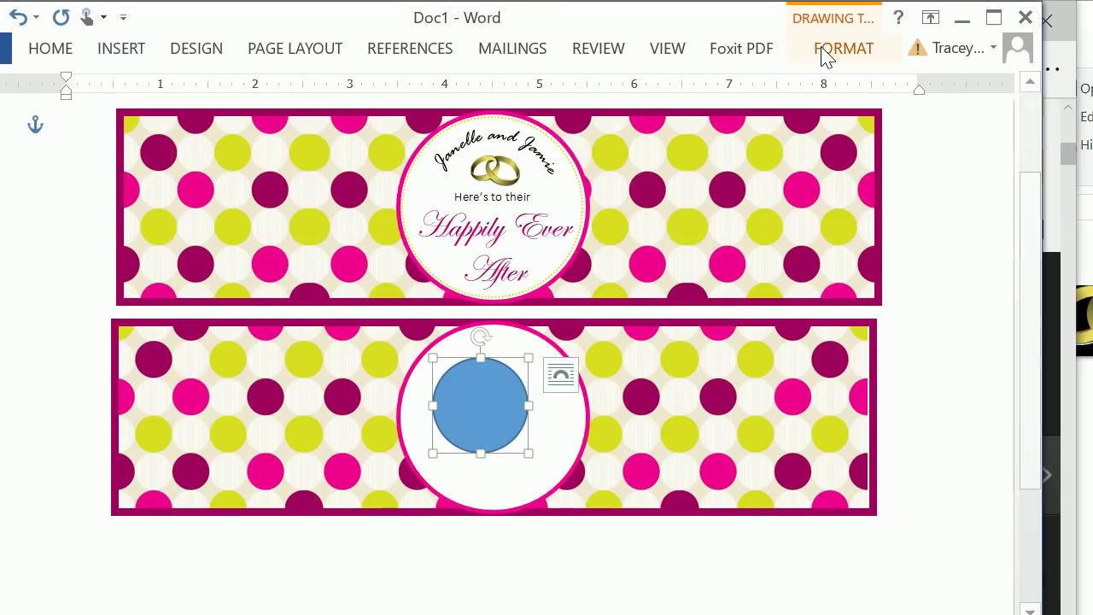
click(912, 48)
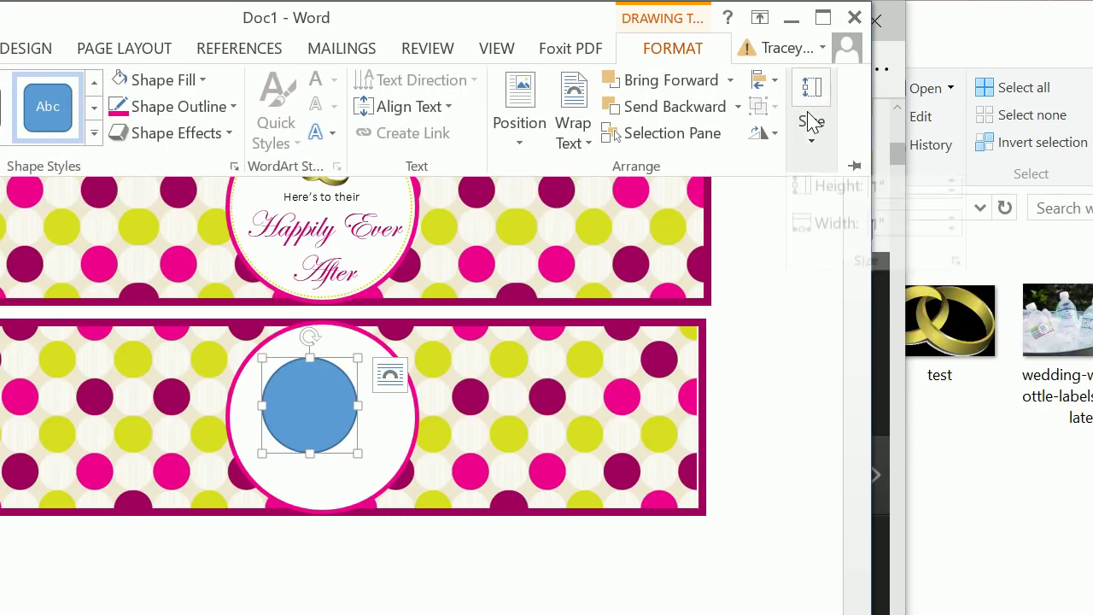
click(931, 96)
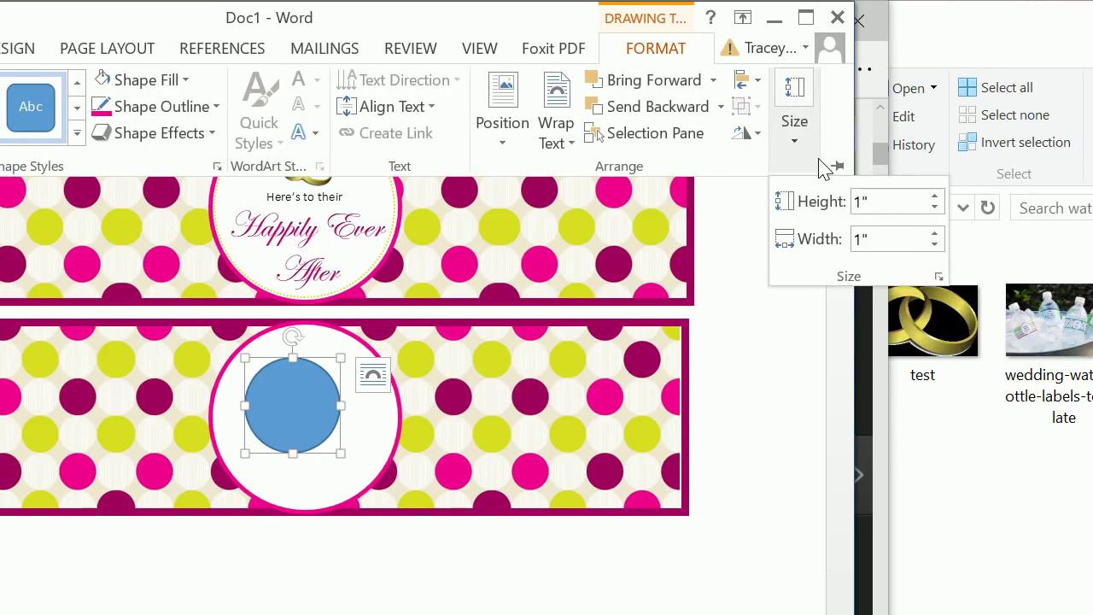
click(812, 202)
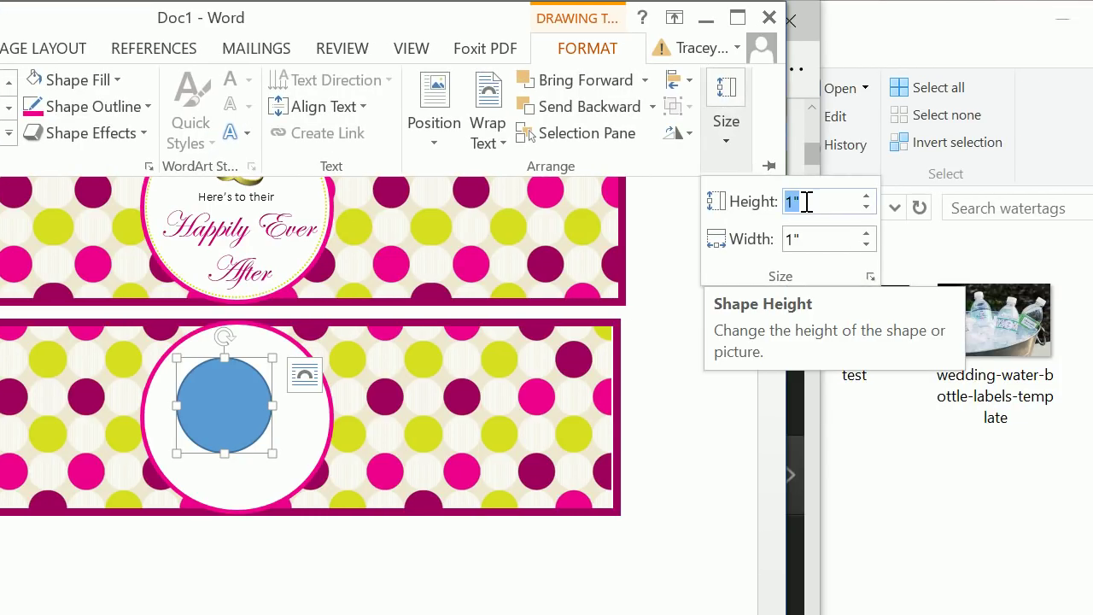
text(1.9)
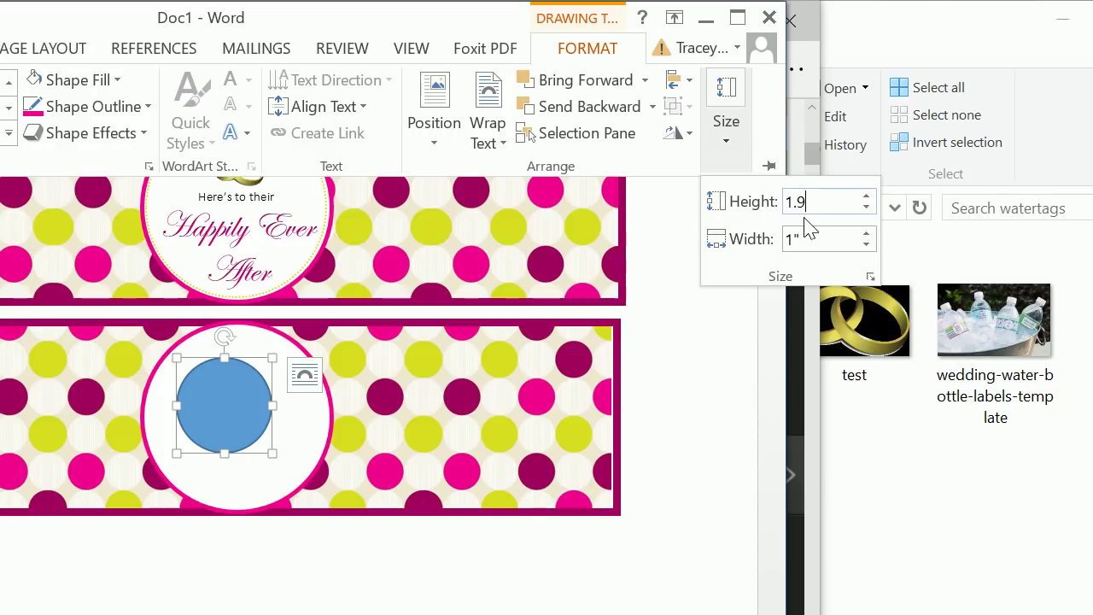
click(807, 238)
text(1)
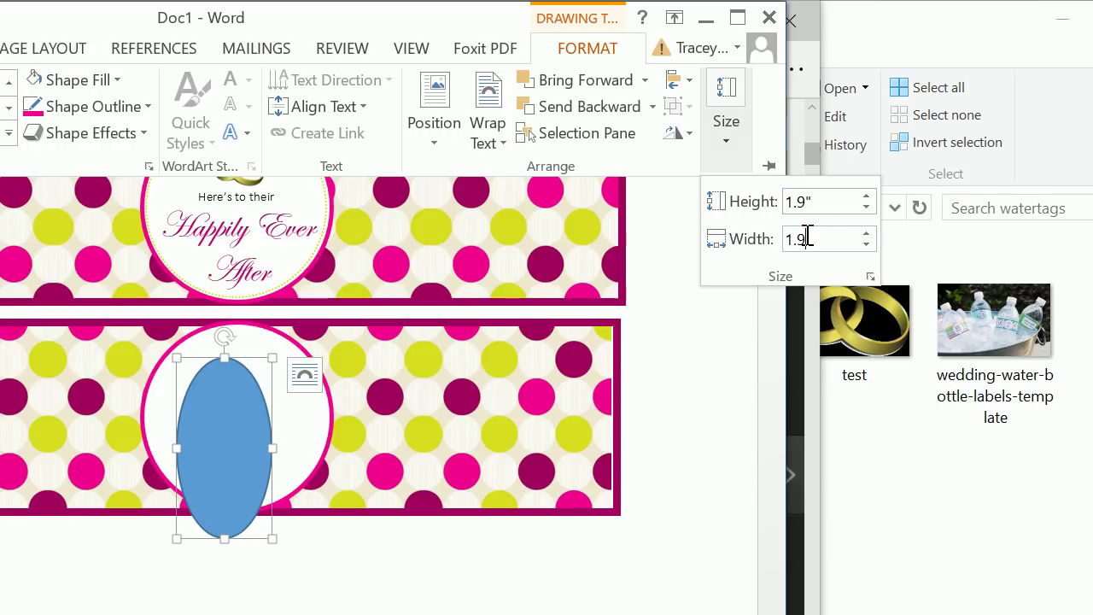
key(Return)
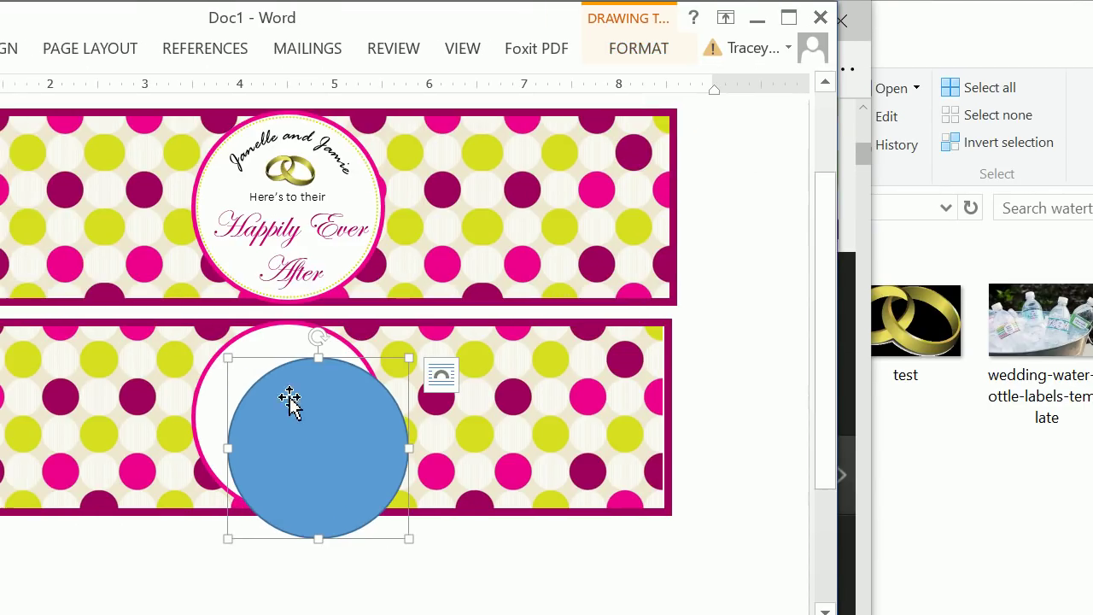
drag(259, 374, 293, 349)
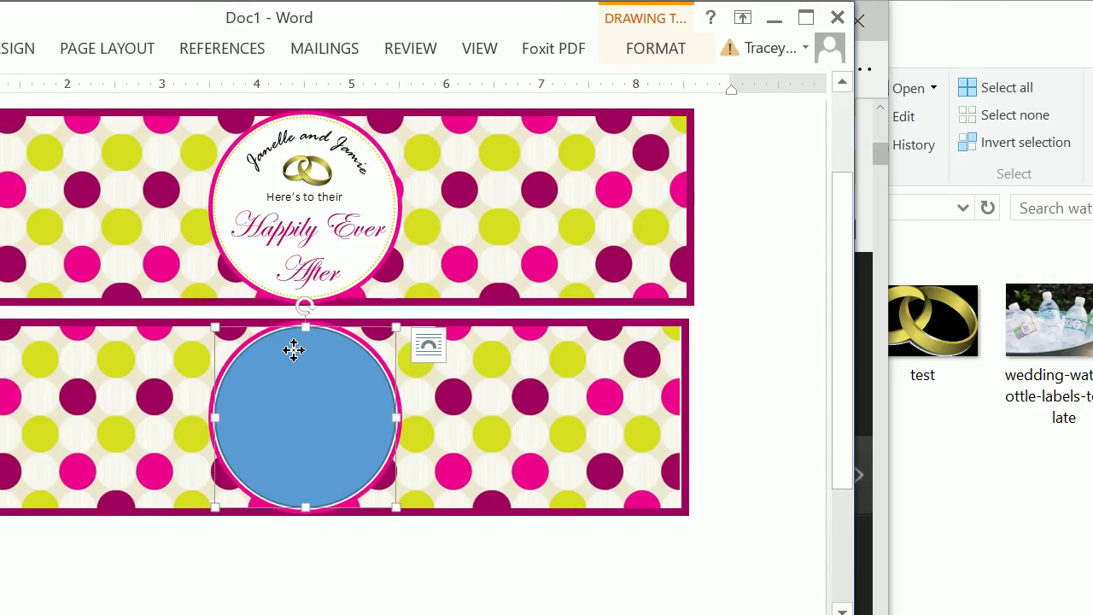
click(647, 53)
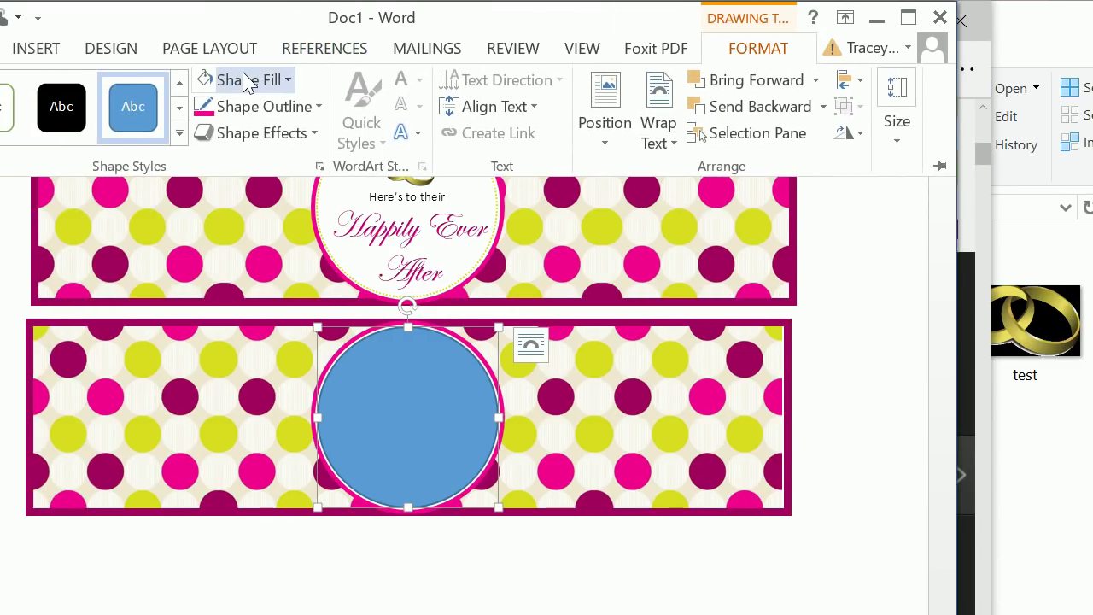
- Remove the inner circle's fill and give it a lime-green outline
click(177, 79)
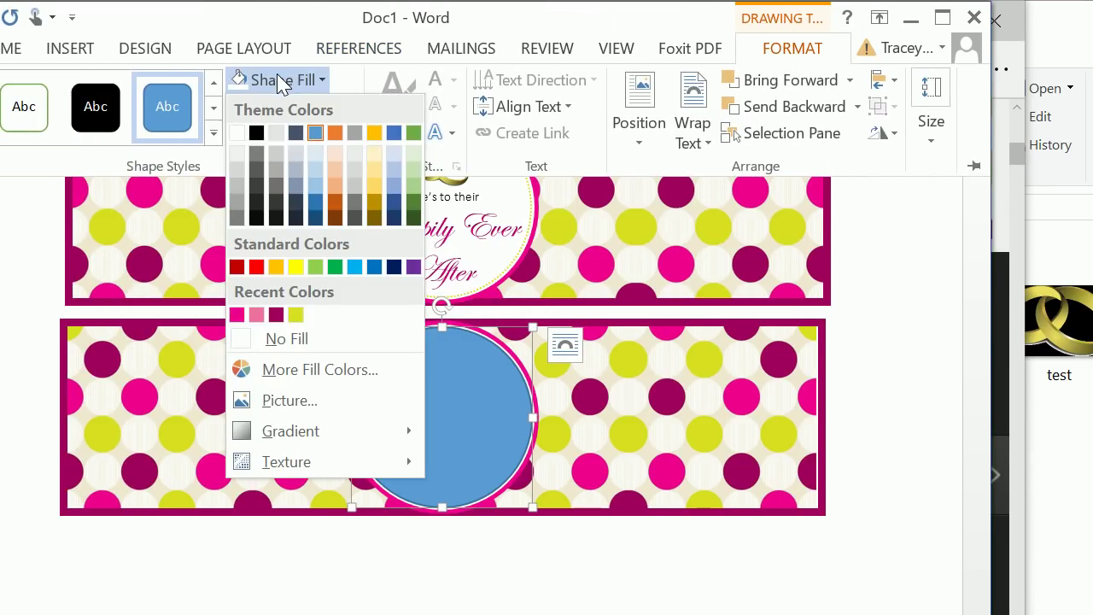
click(282, 339)
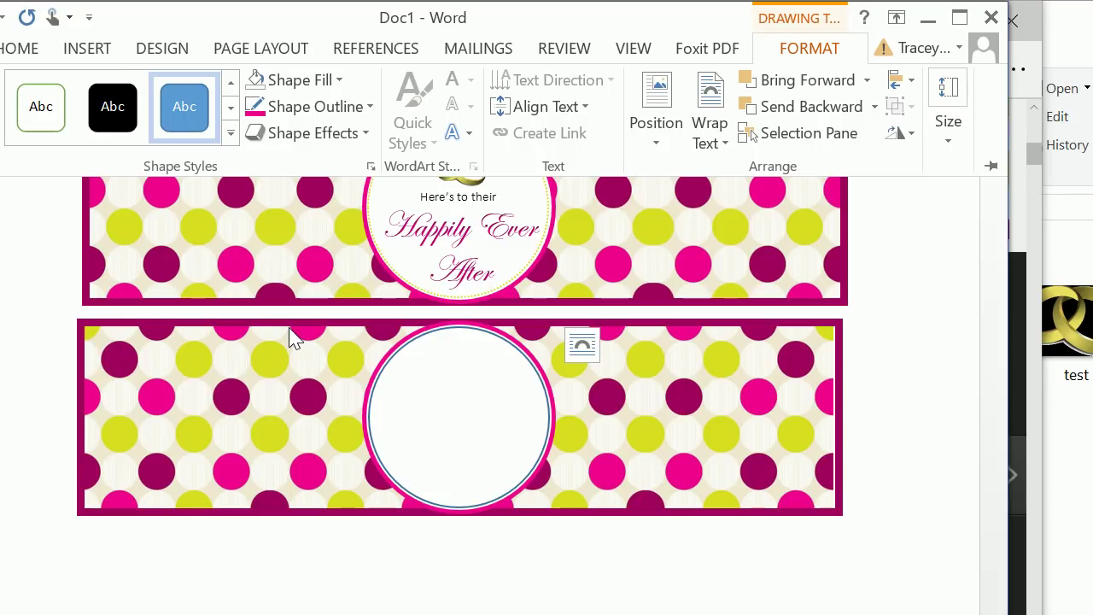
click(330, 106)
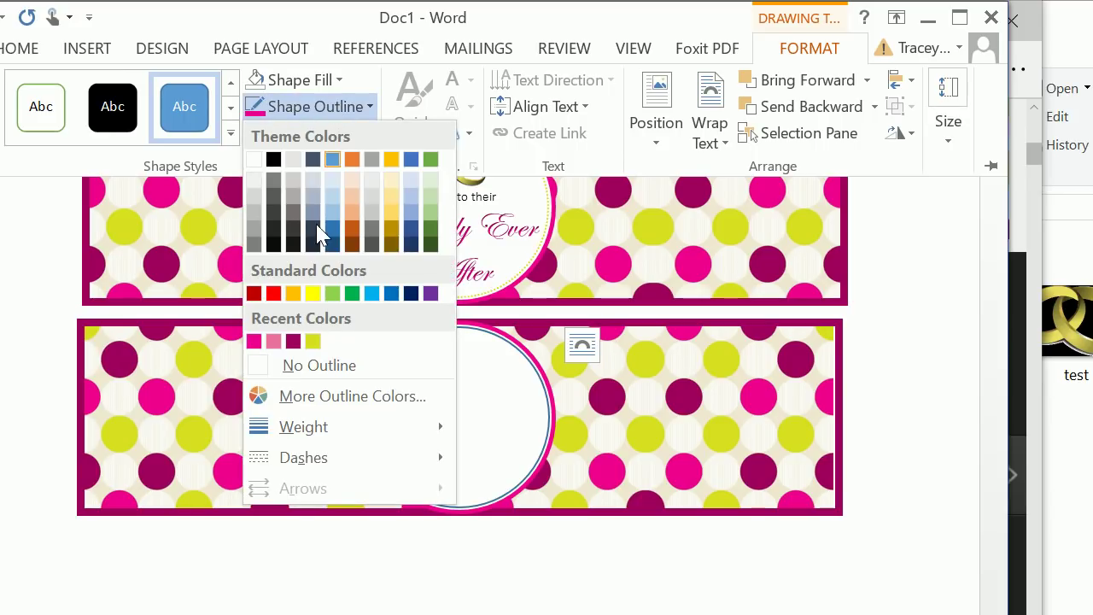
click(313, 341)
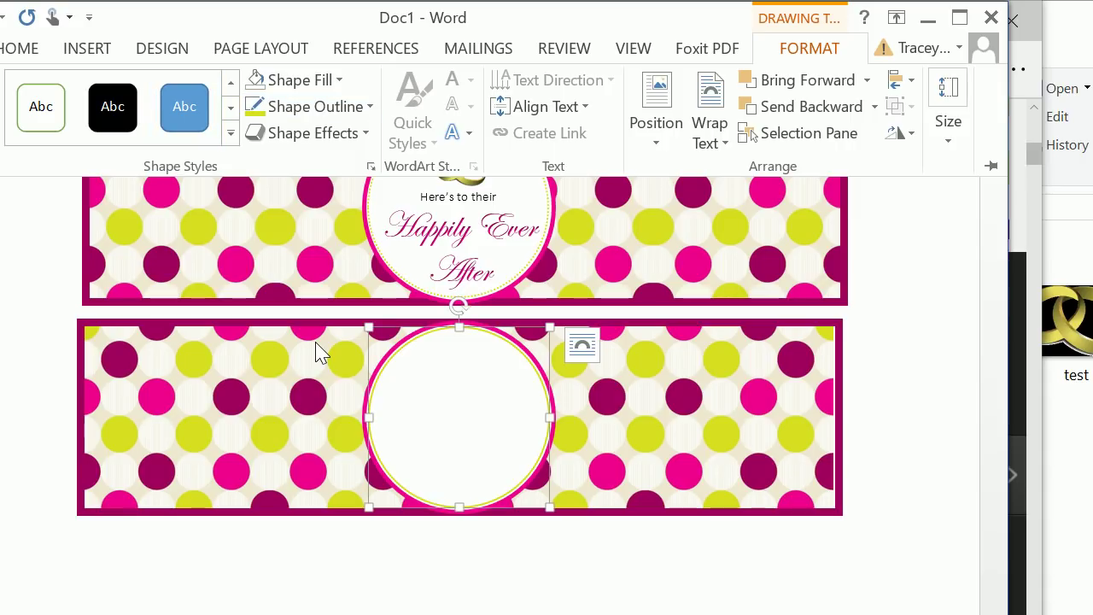
- Set the inner circle's outline to 1½ pt round dots
click(331, 107)
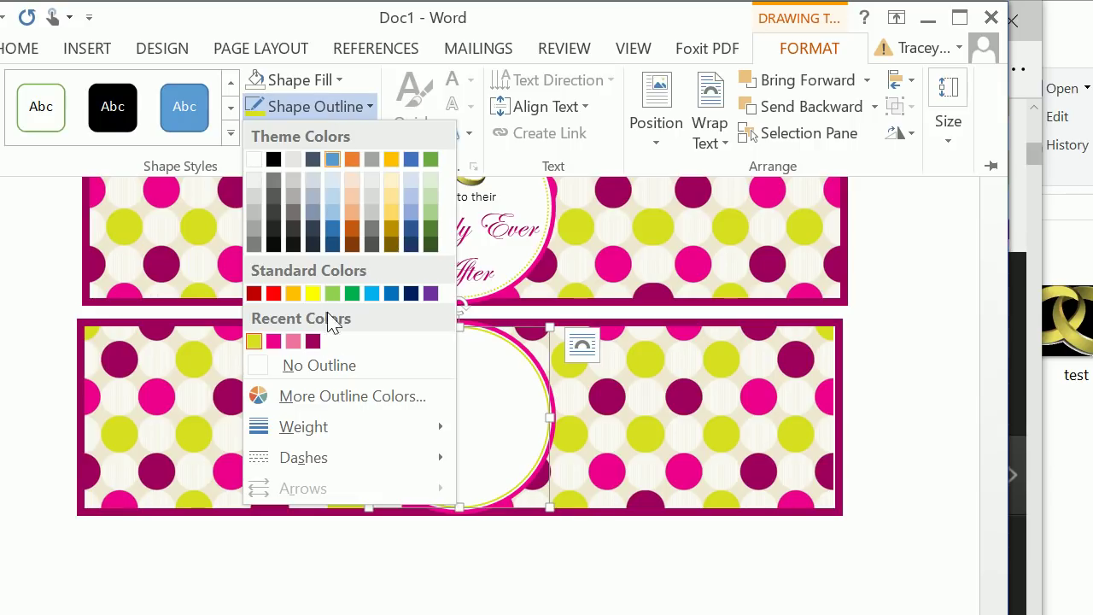
mouse_move(310, 422)
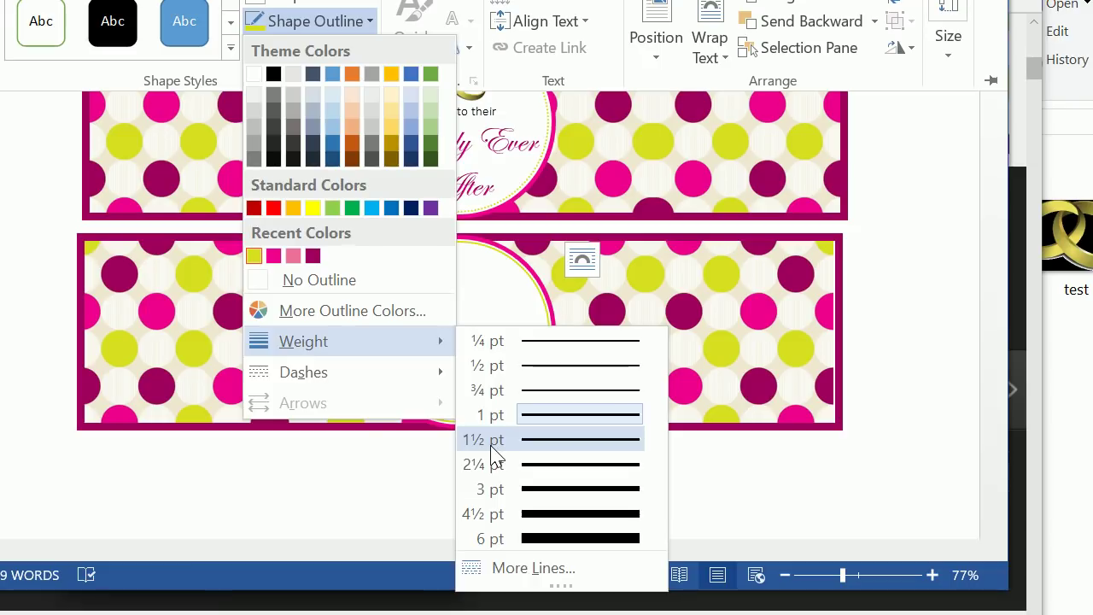
click(484, 440)
click(338, 21)
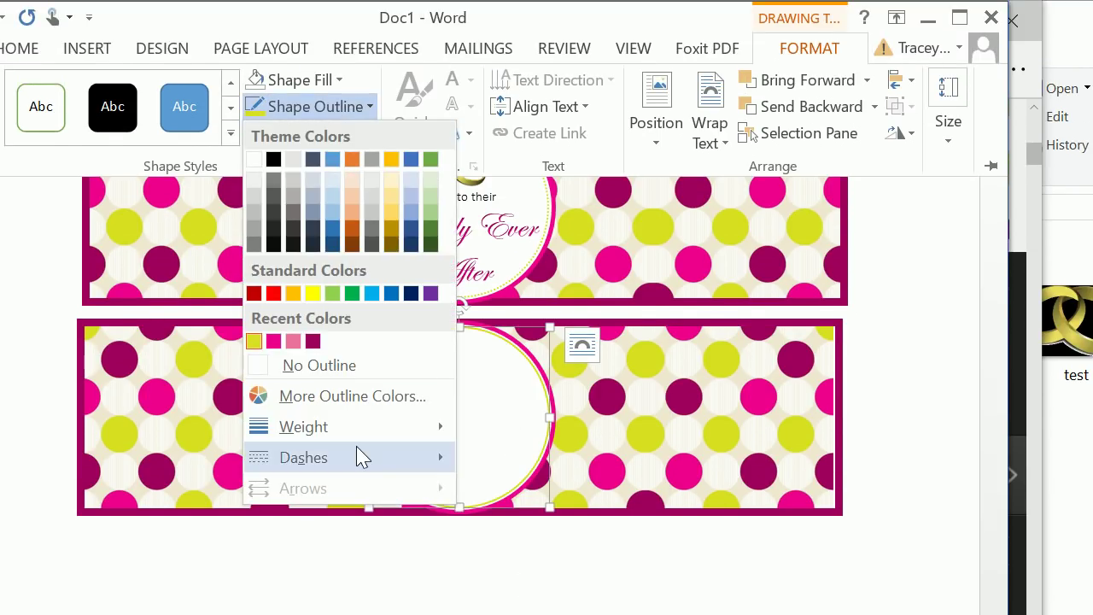
mouse_move(362, 457)
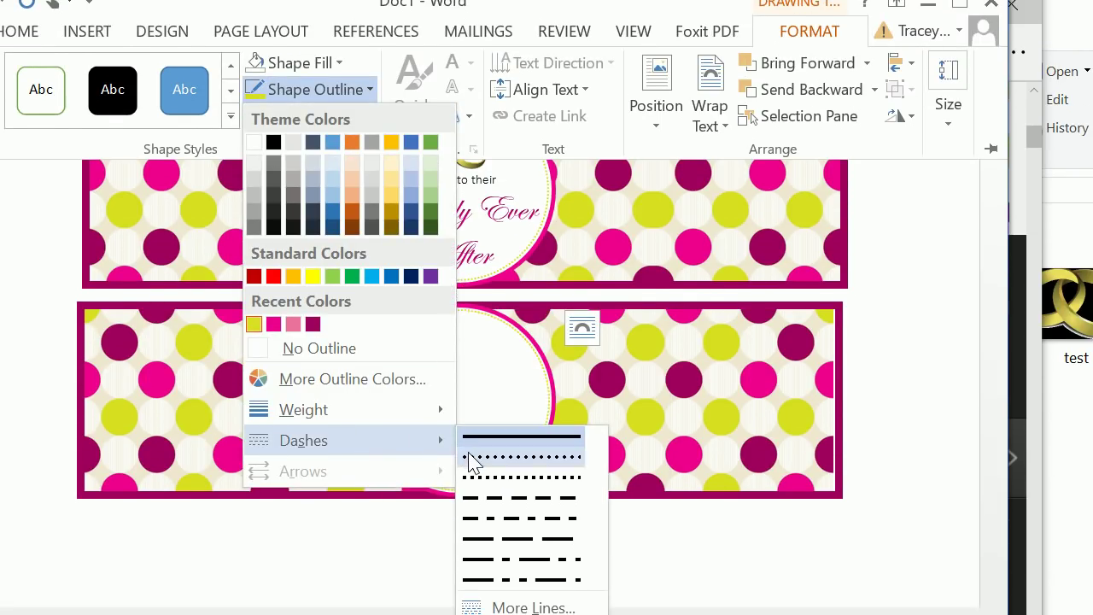
click(473, 478)
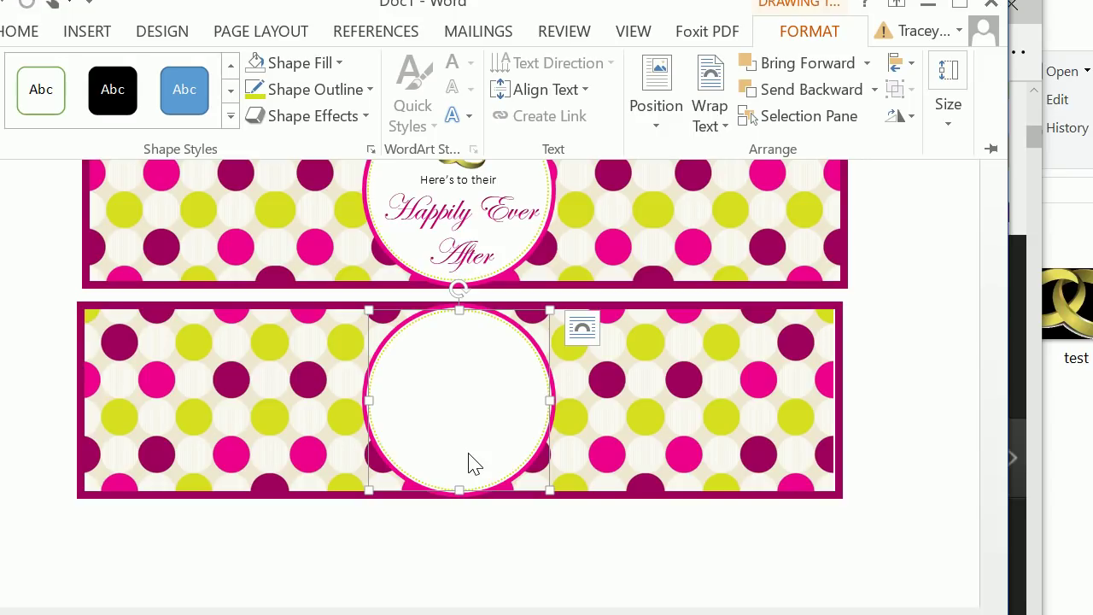
scroll(453, 299, up, 3)
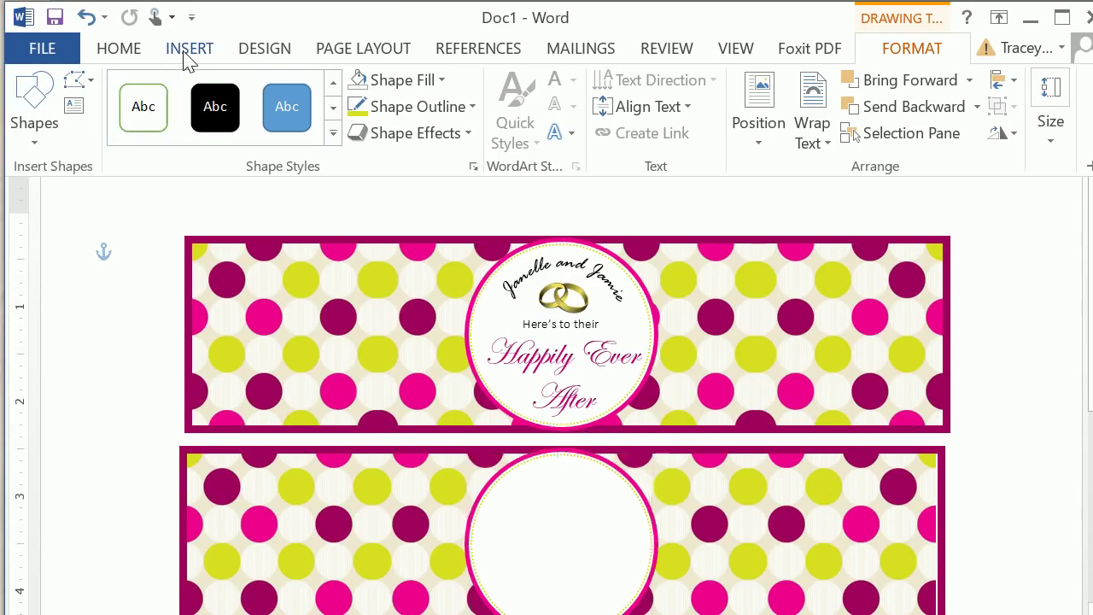
- Draw a text box spanning the circle, type the couple's names, and select them
click(87, 34)
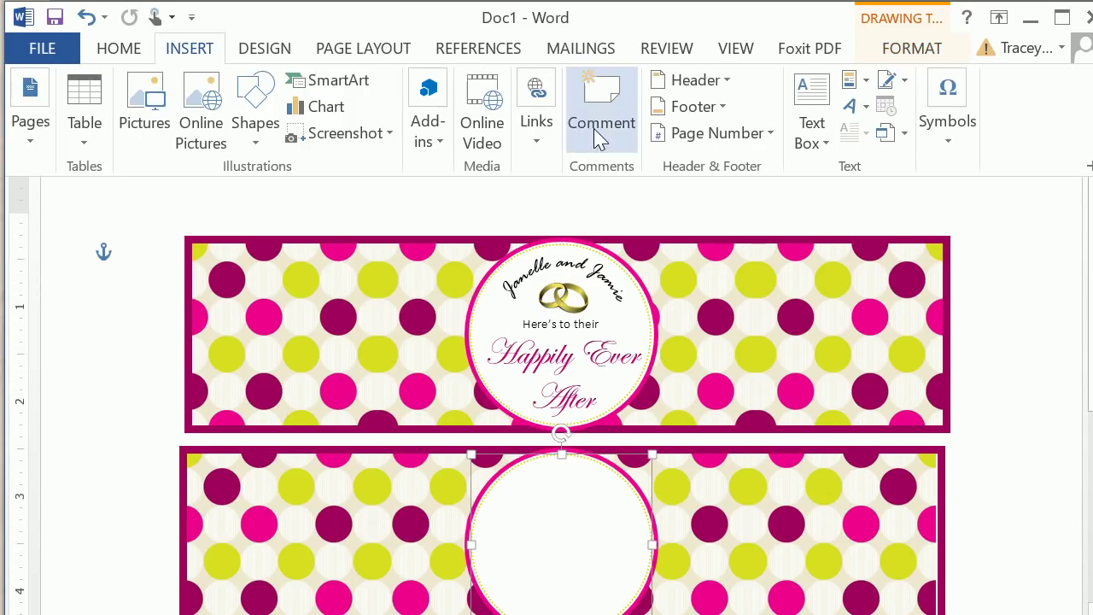
click(791, 145)
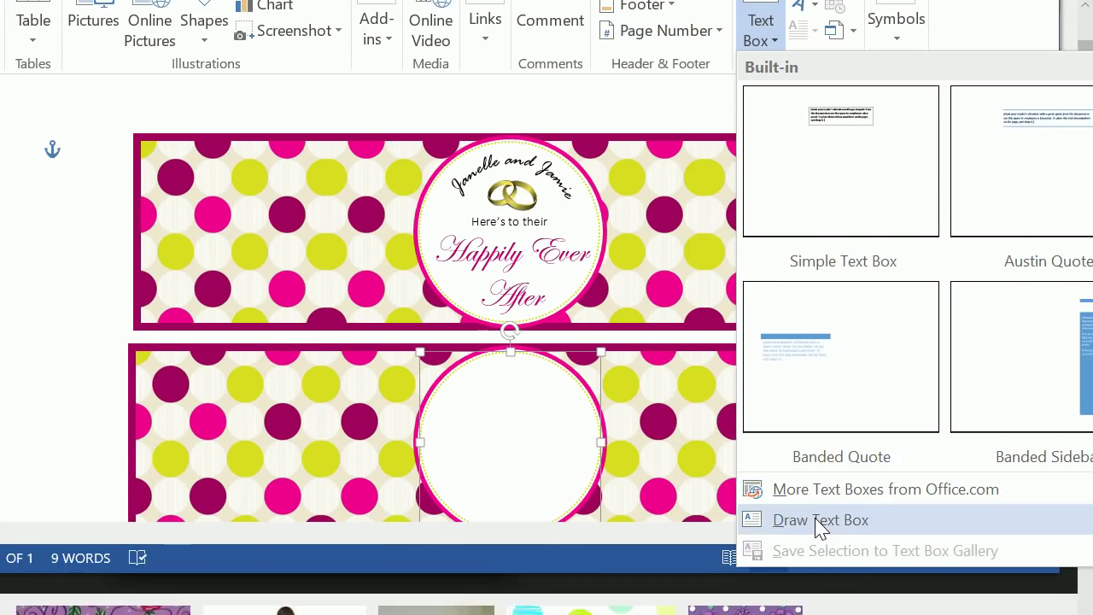
click(871, 612)
drag(437, 319, 467, 414)
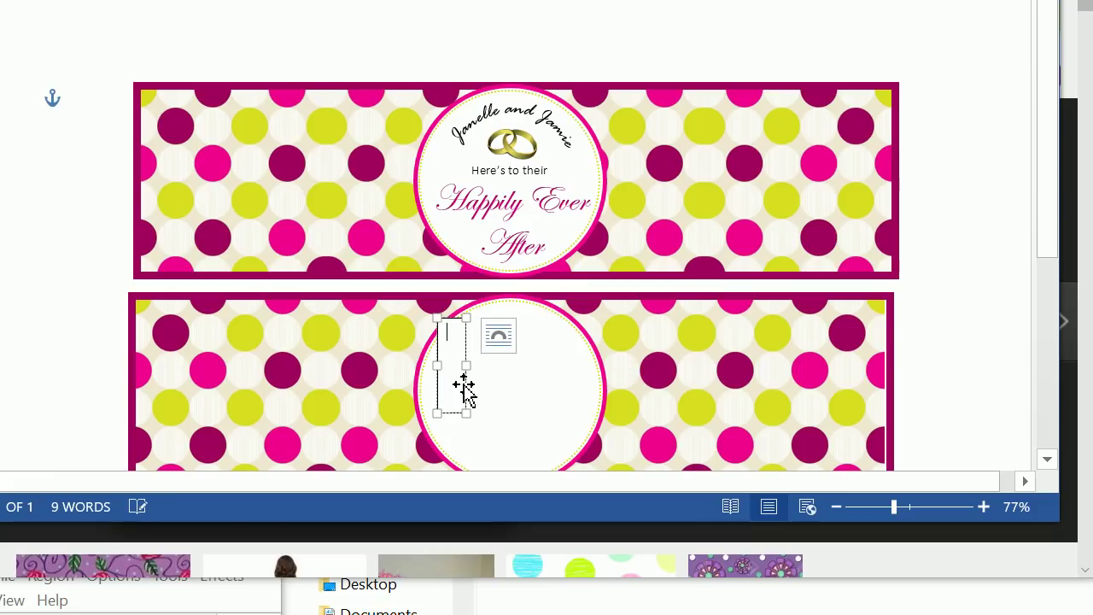
drag(466, 368, 624, 368)
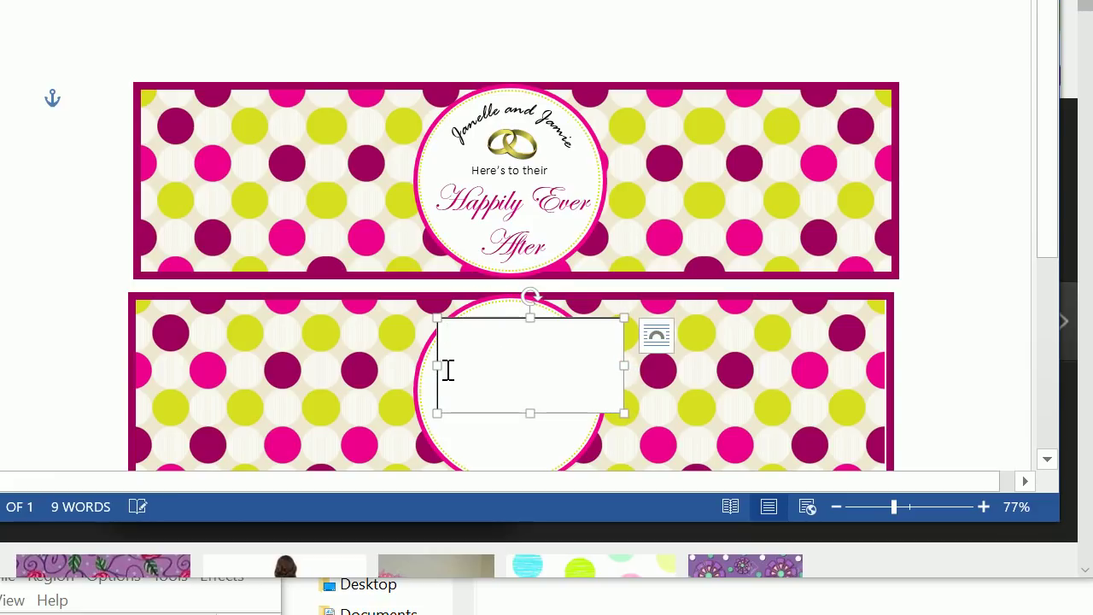
drag(435, 366, 409, 366)
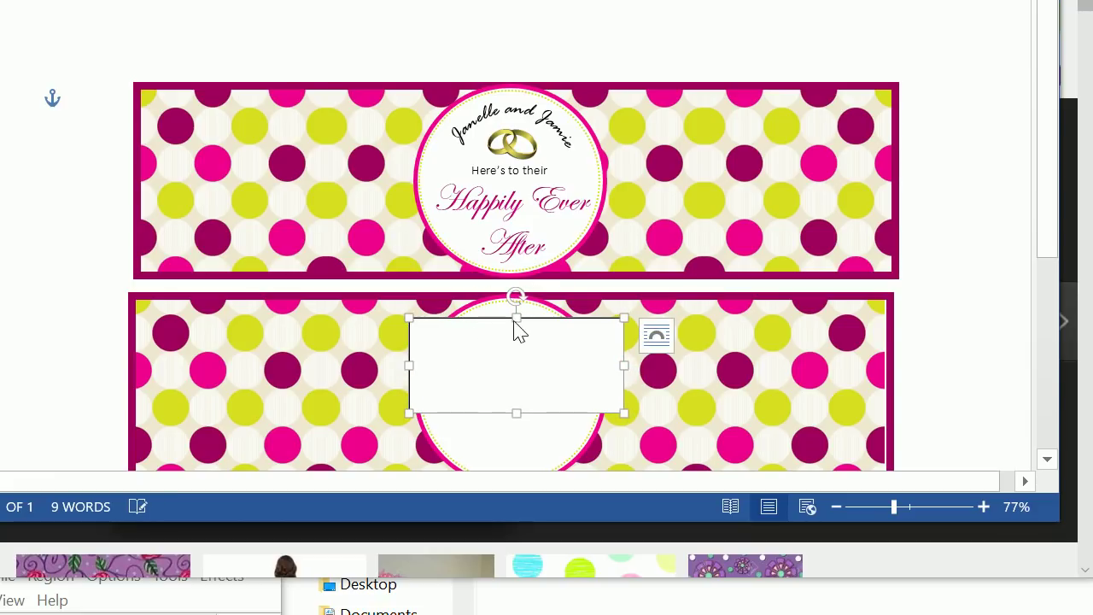
drag(517, 318, 517, 297)
drag(516, 416, 475, 213)
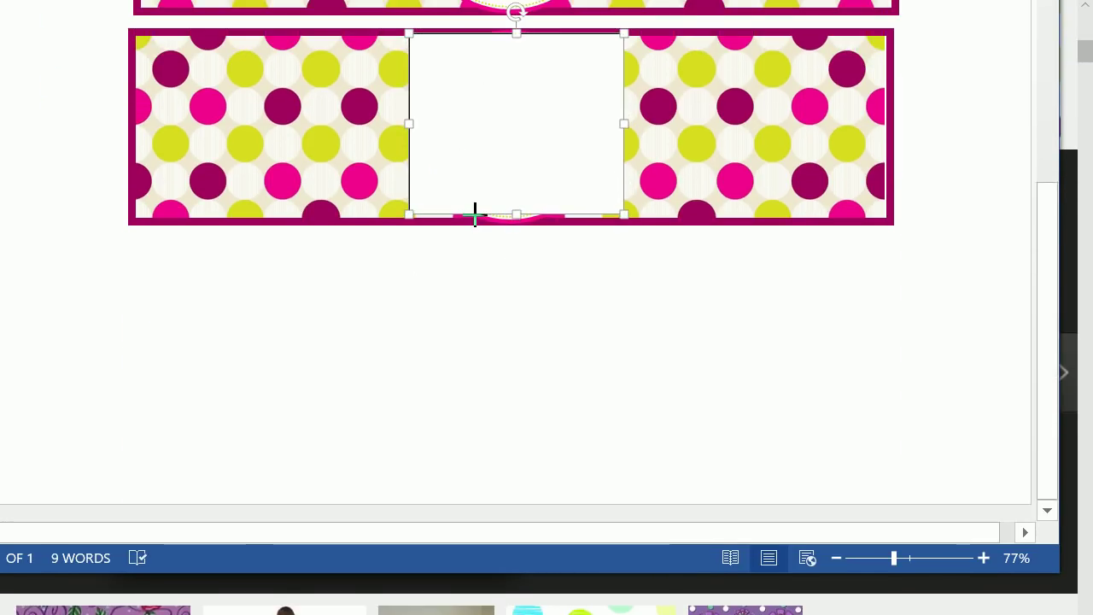
scroll(566, 276, up, 3)
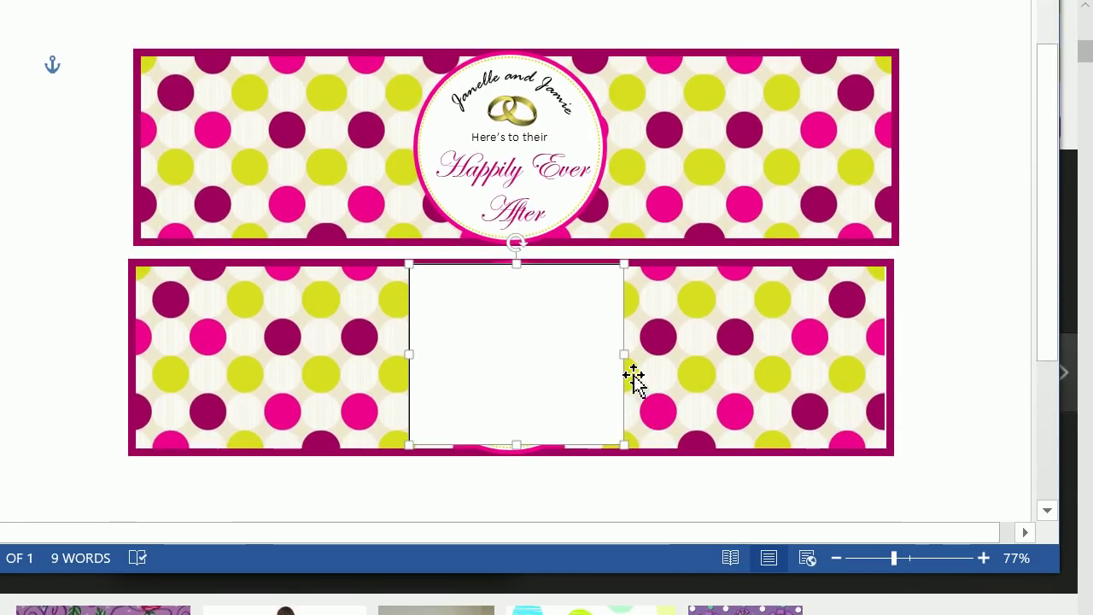
drag(623, 354, 607, 354)
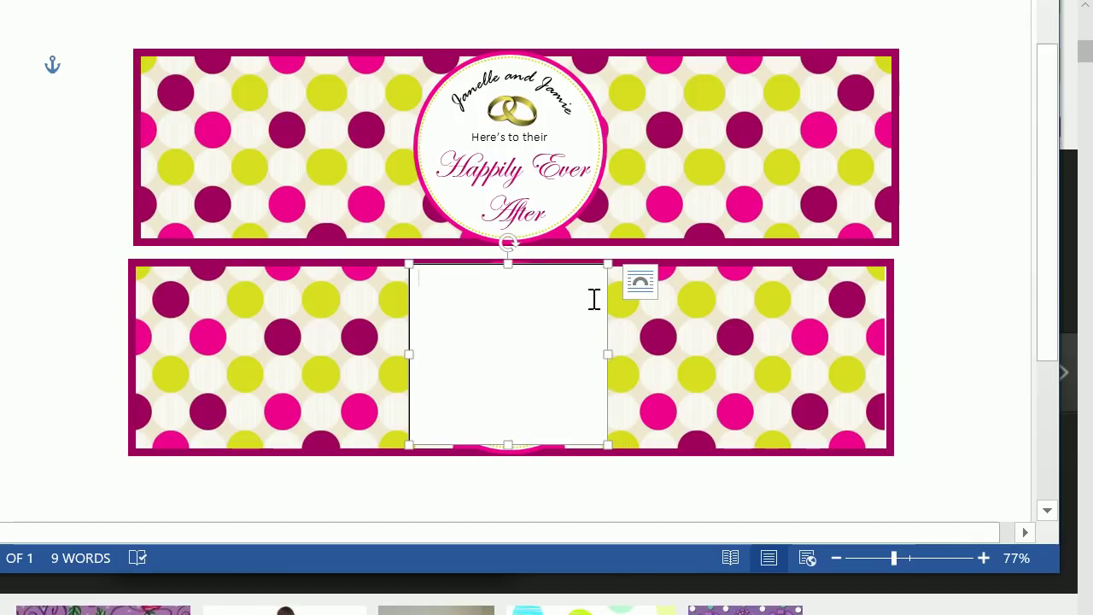
text(Janelle a)
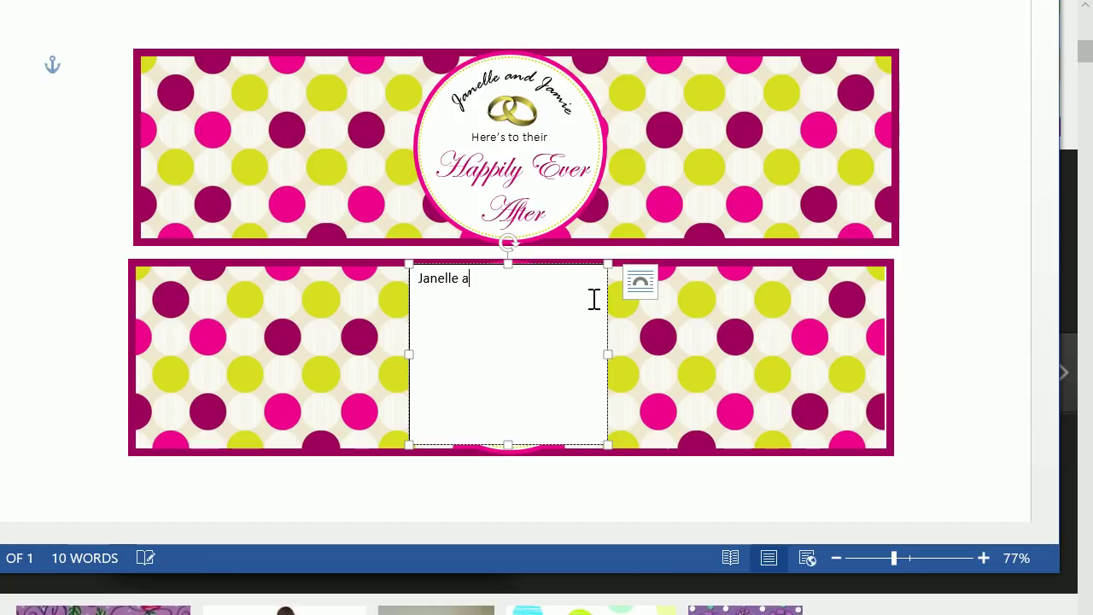
text(nd M)
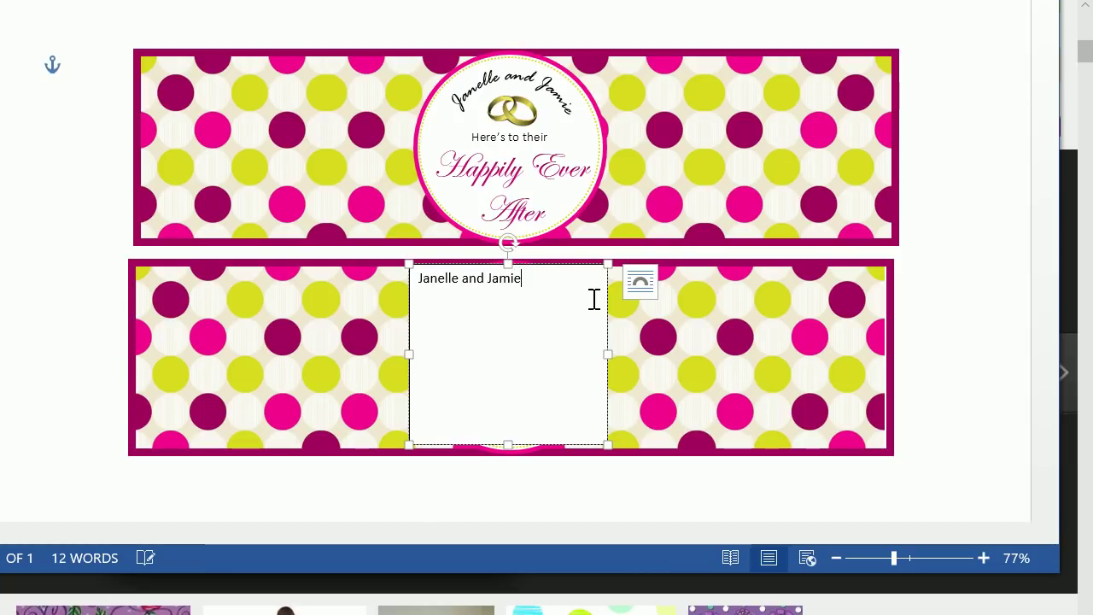
drag(547, 280, 405, 278)
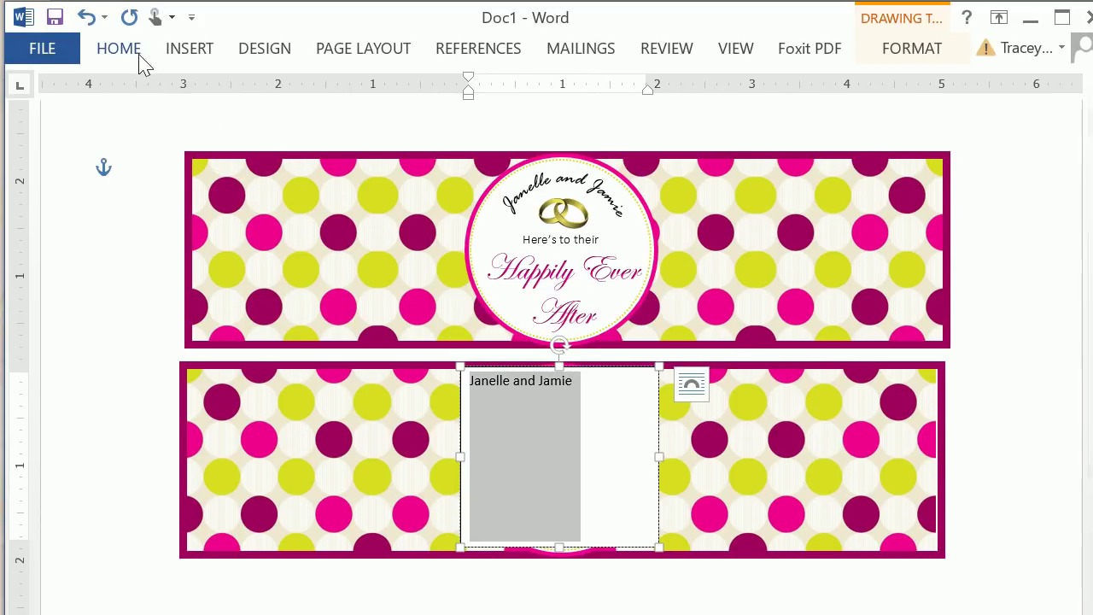
- Format the selected names in Rage Italic at 18 pt
click(120, 47)
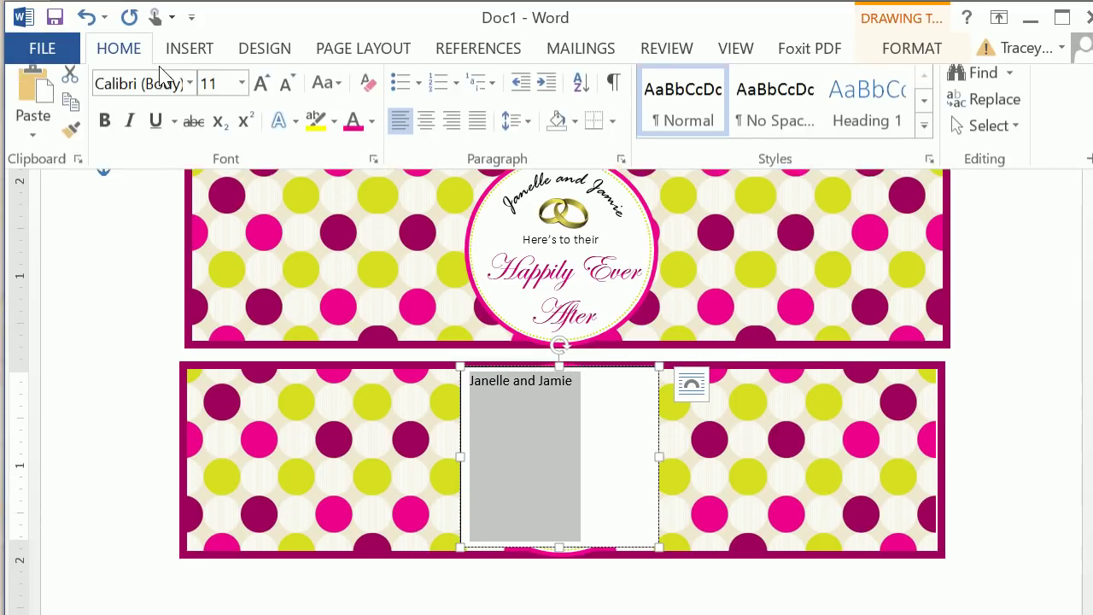
click(185, 90)
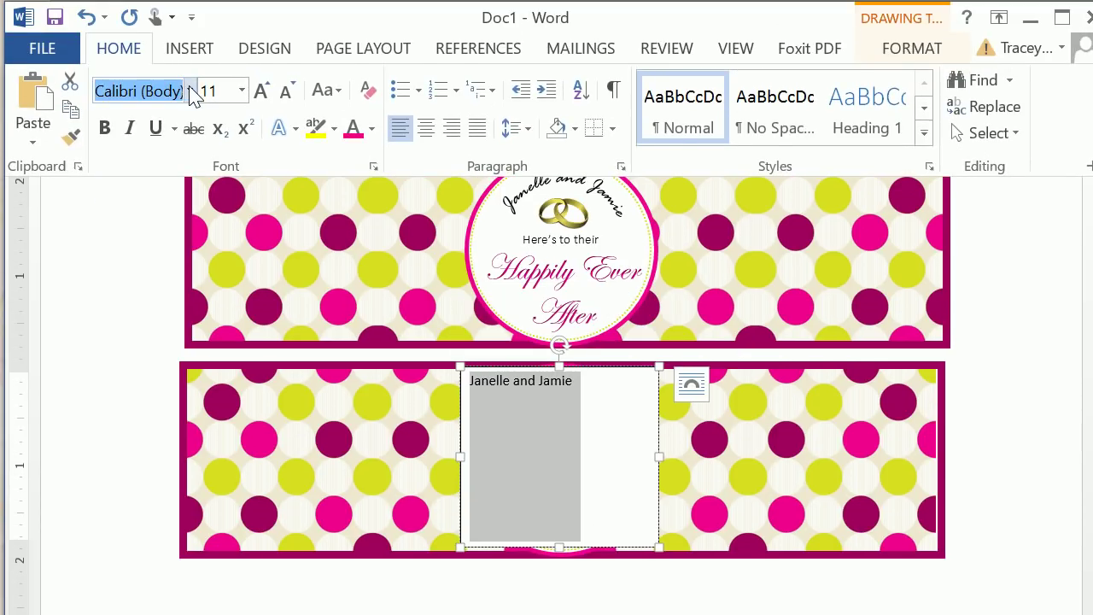
click(190, 90)
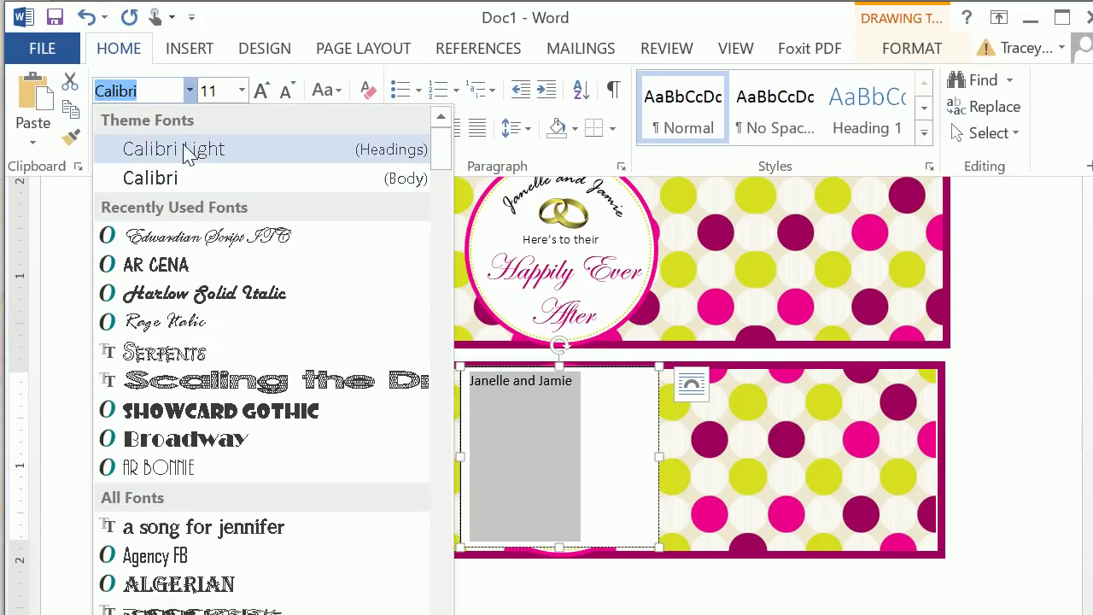
click(166, 322)
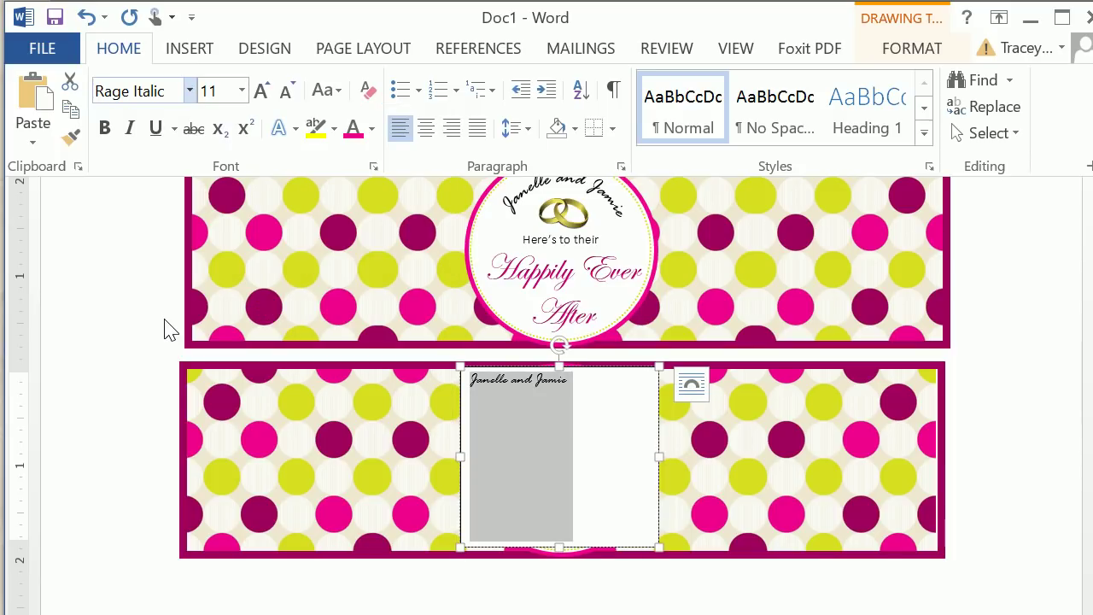
click(243, 92)
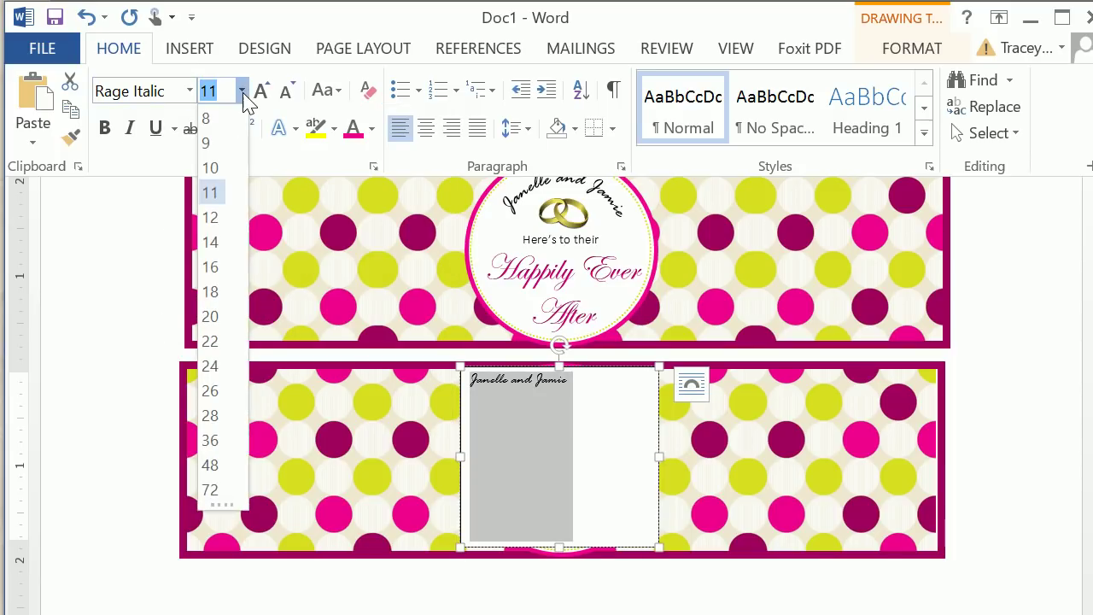
click(211, 292)
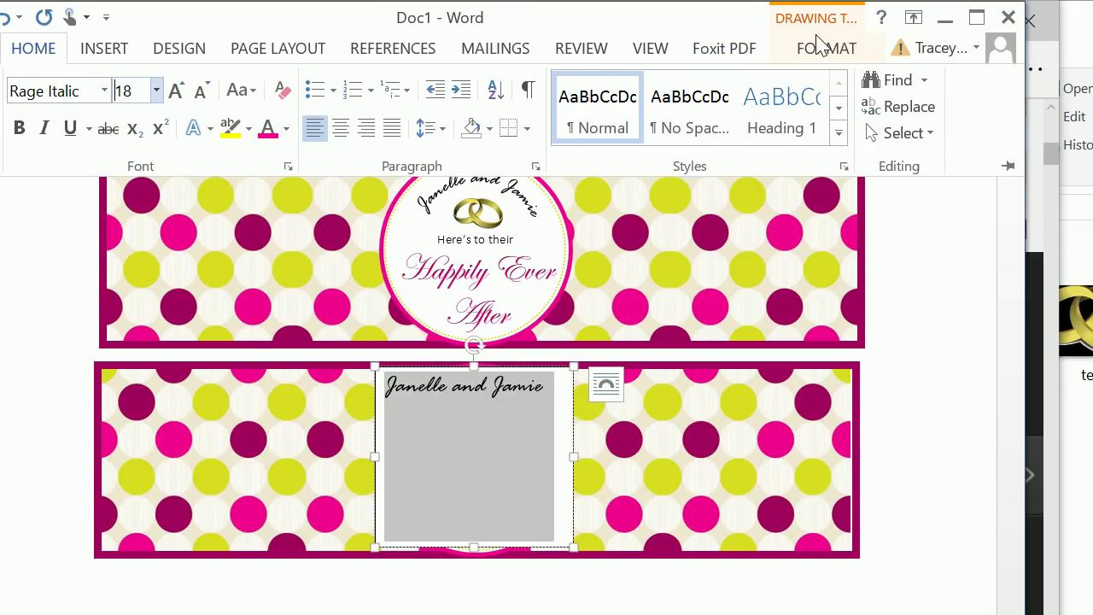
click(909, 50)
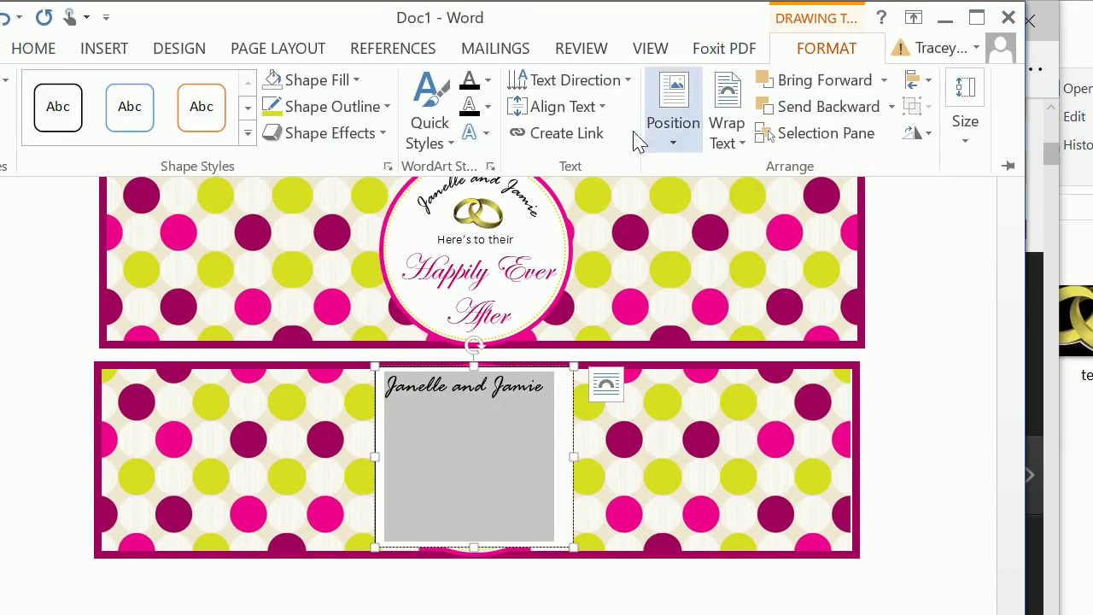
- Apply the Arch Up transform text effect to the names
click(486, 135)
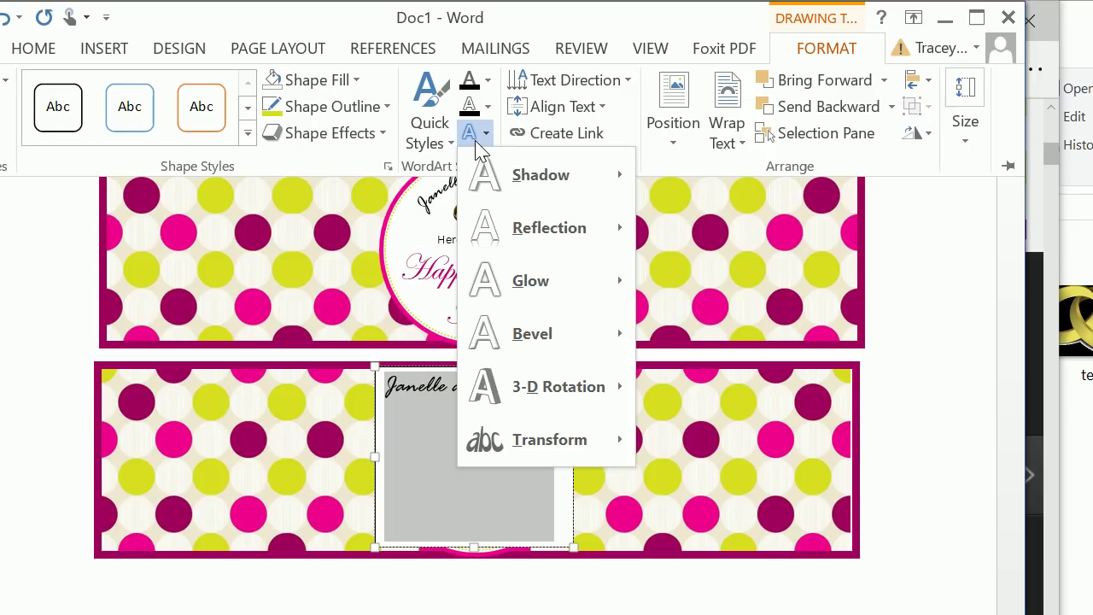
mouse_move(527, 440)
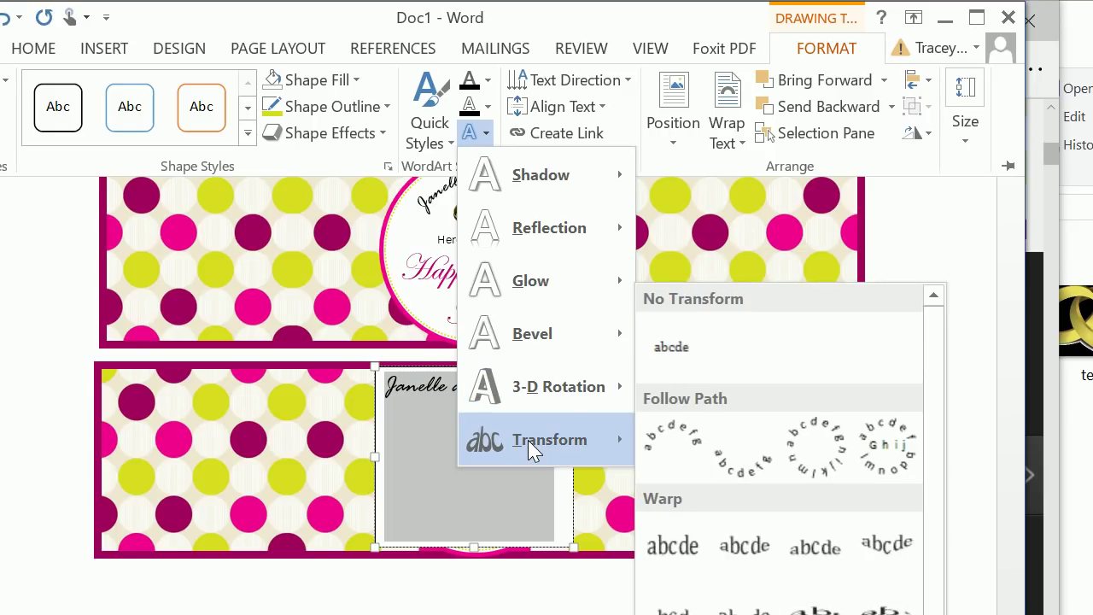
click(672, 453)
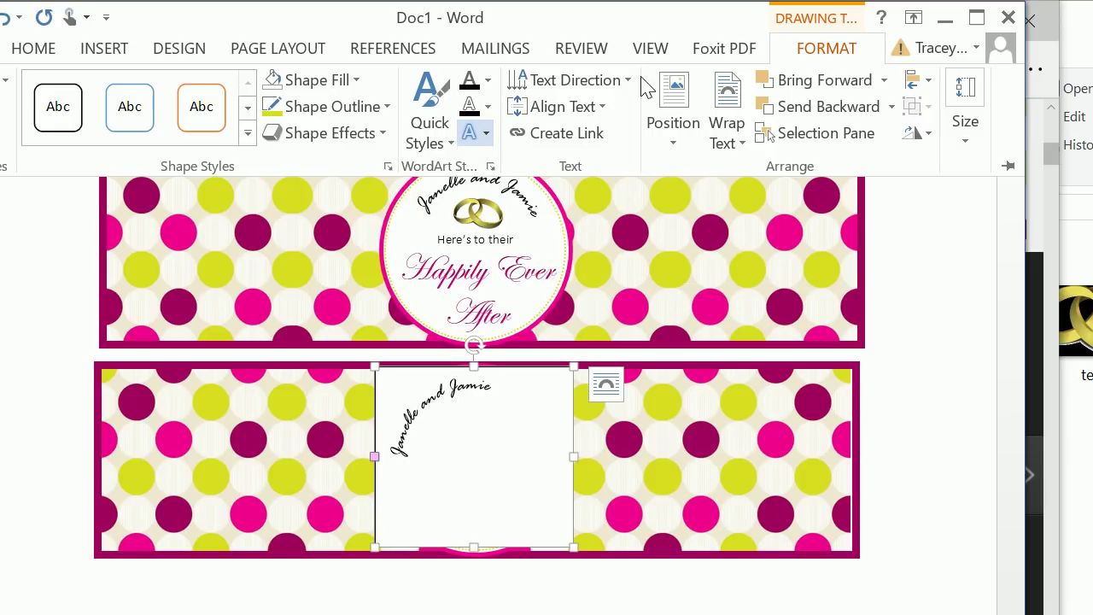
click(803, 51)
click(816, 49)
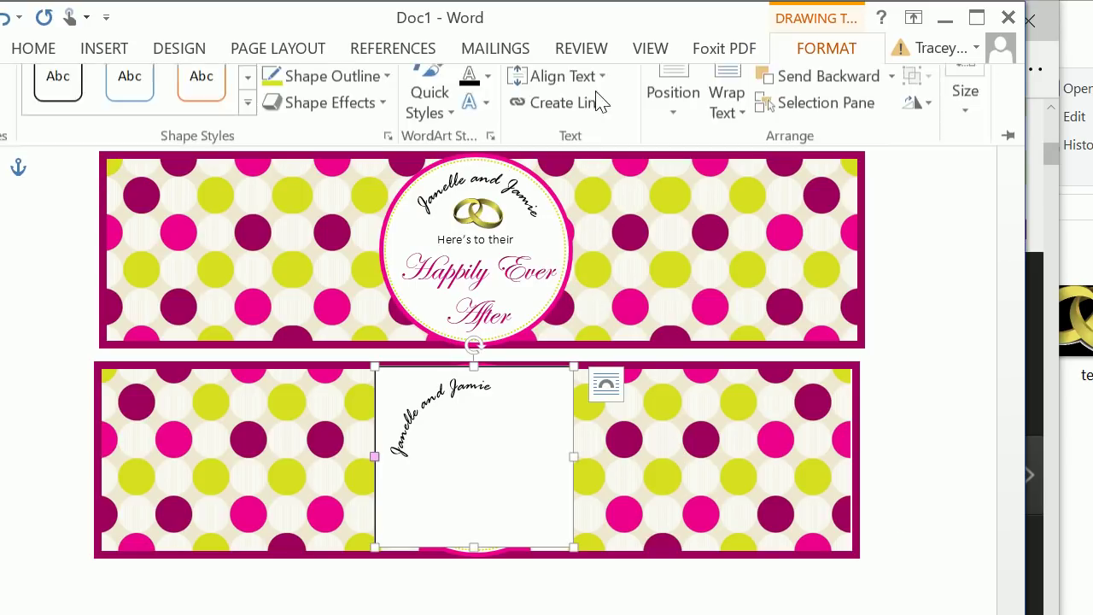
click(475, 135)
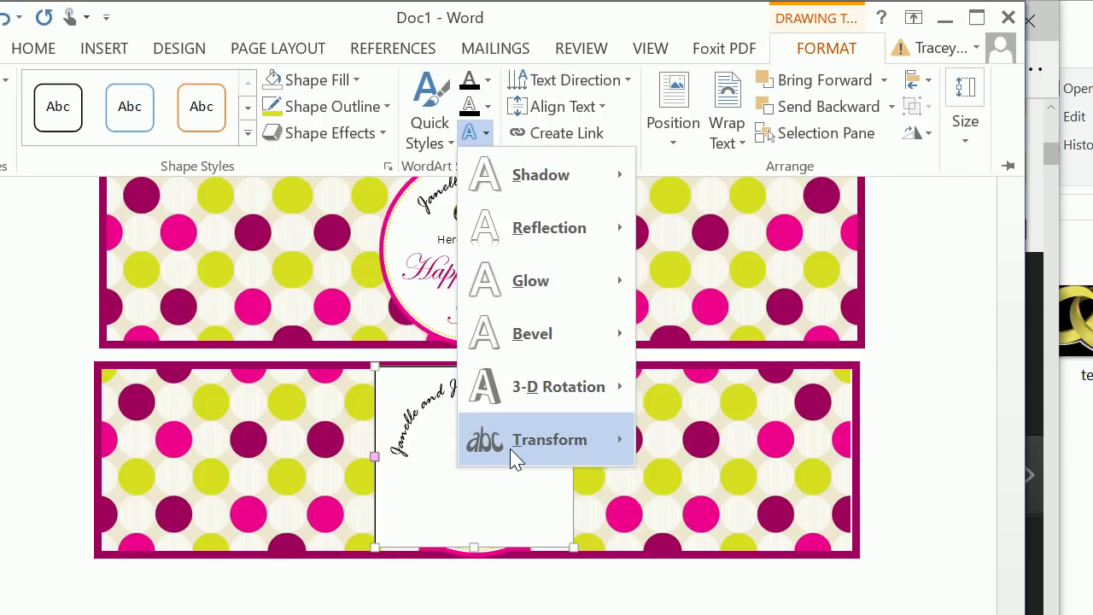
mouse_move(515, 458)
click(671, 442)
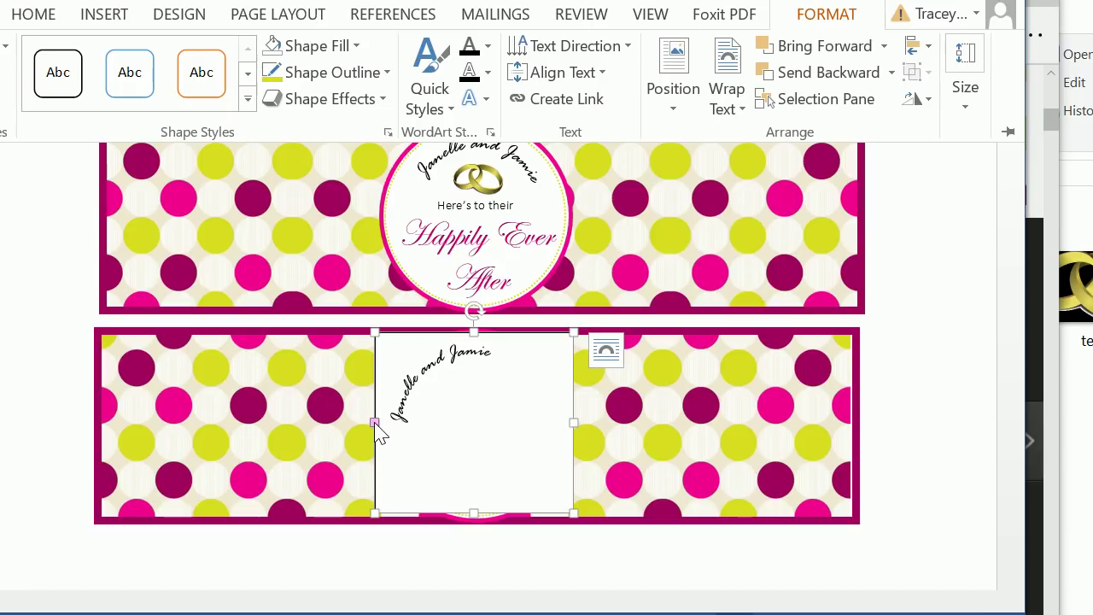
- Drag the arc handles so the names curve over the top of the circle
click(380, 434)
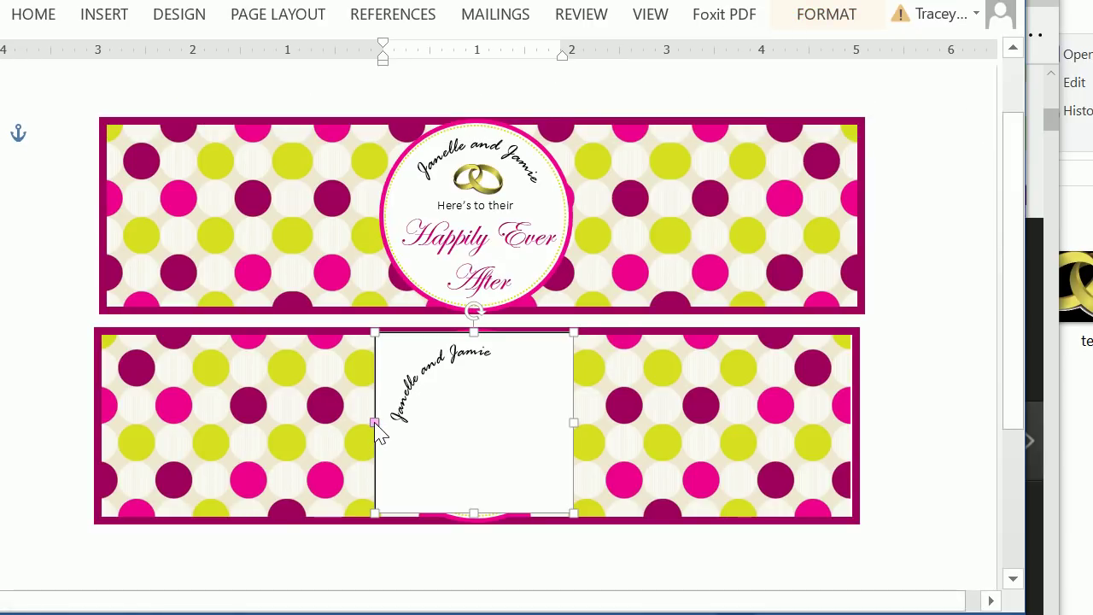
drag(374, 422, 530, 496)
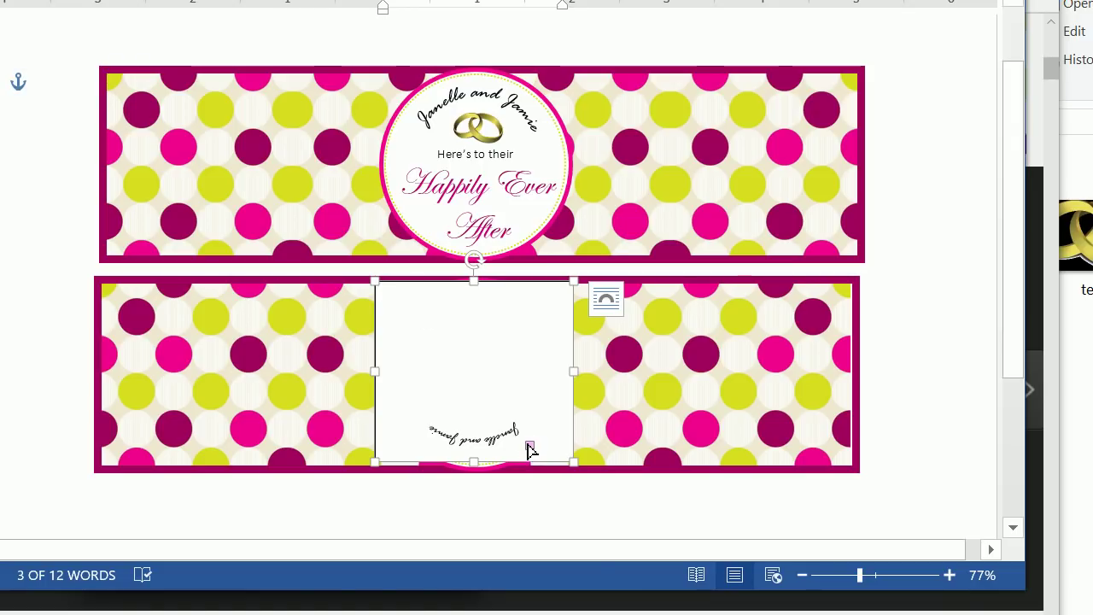
drag(530, 448, 451, 365)
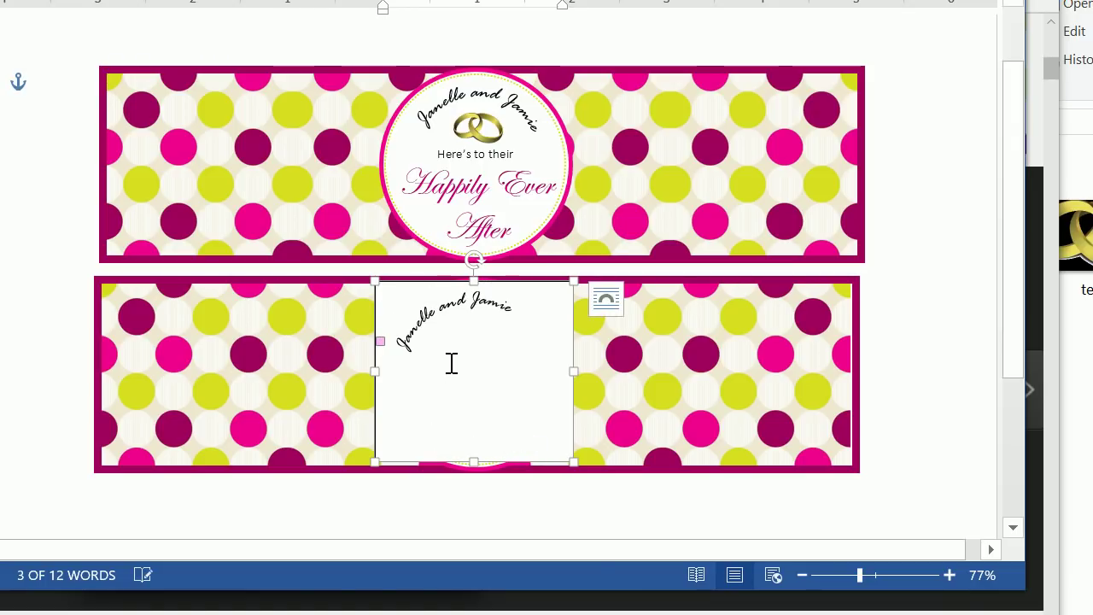
drag(382, 346, 383, 357)
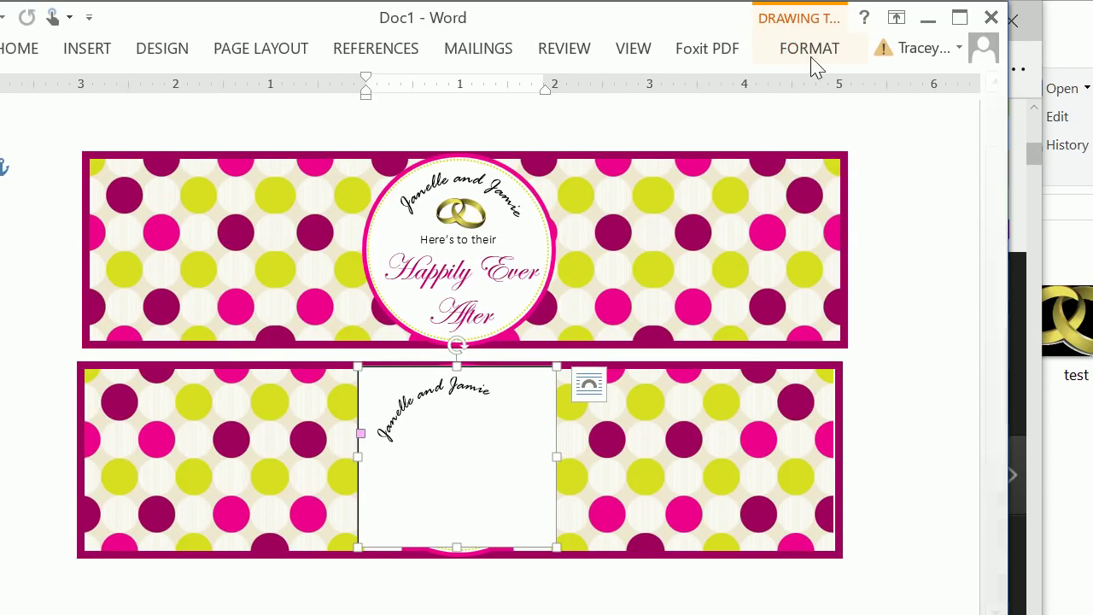
click(808, 50)
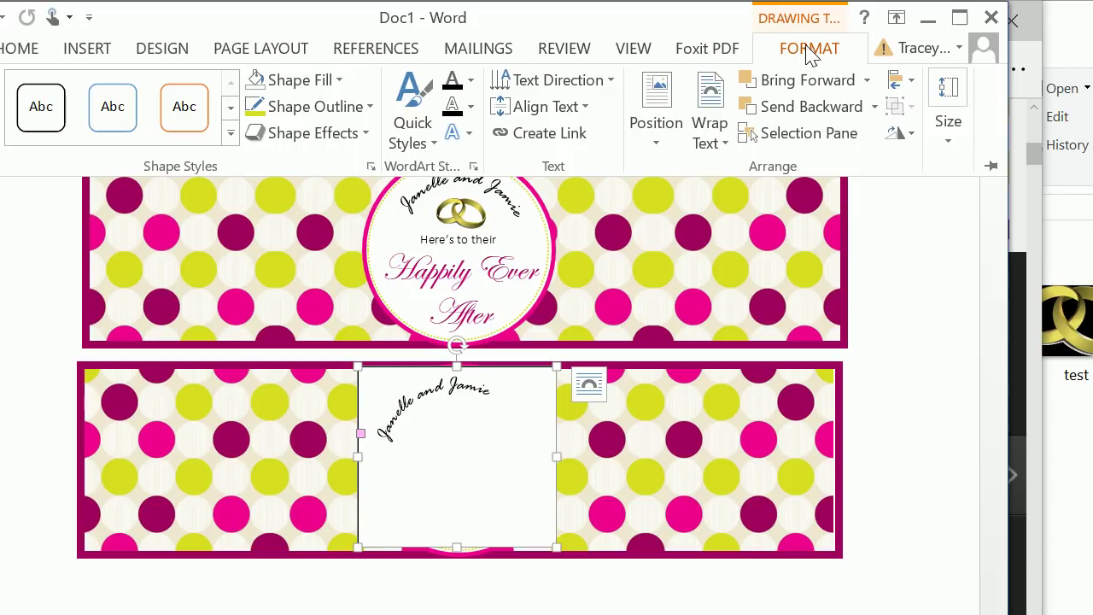
click(328, 79)
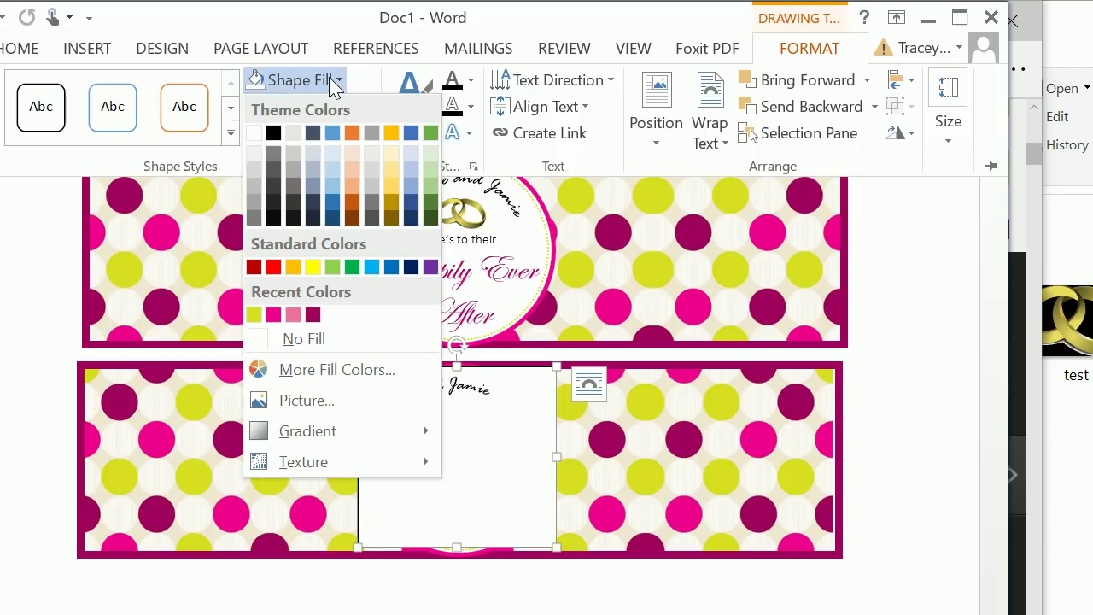
- Set the names' text box to No Fill and No Outline
click(332, 348)
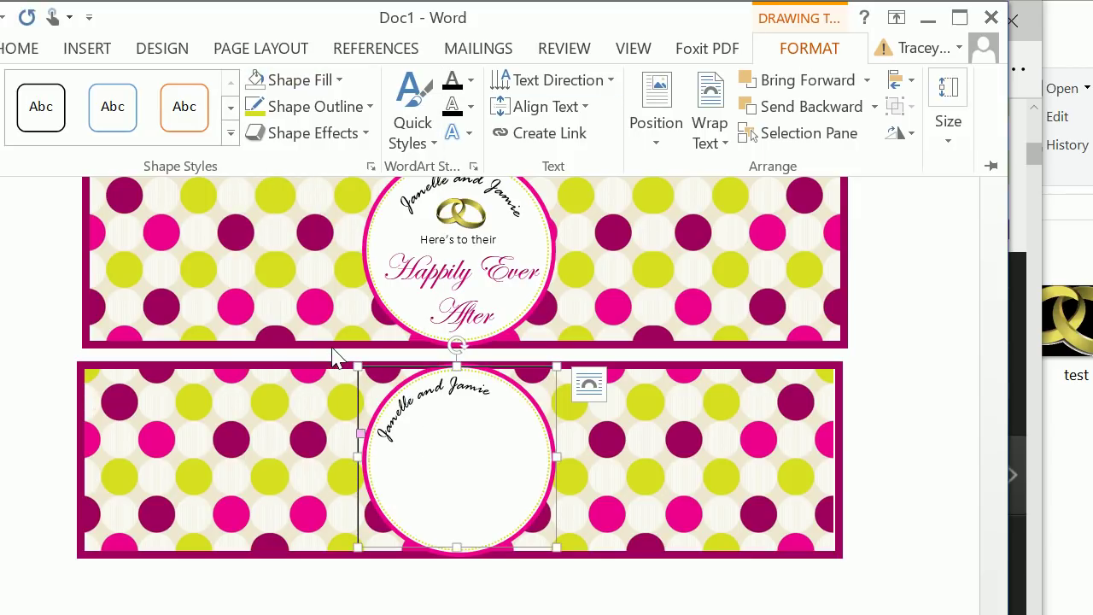
click(312, 107)
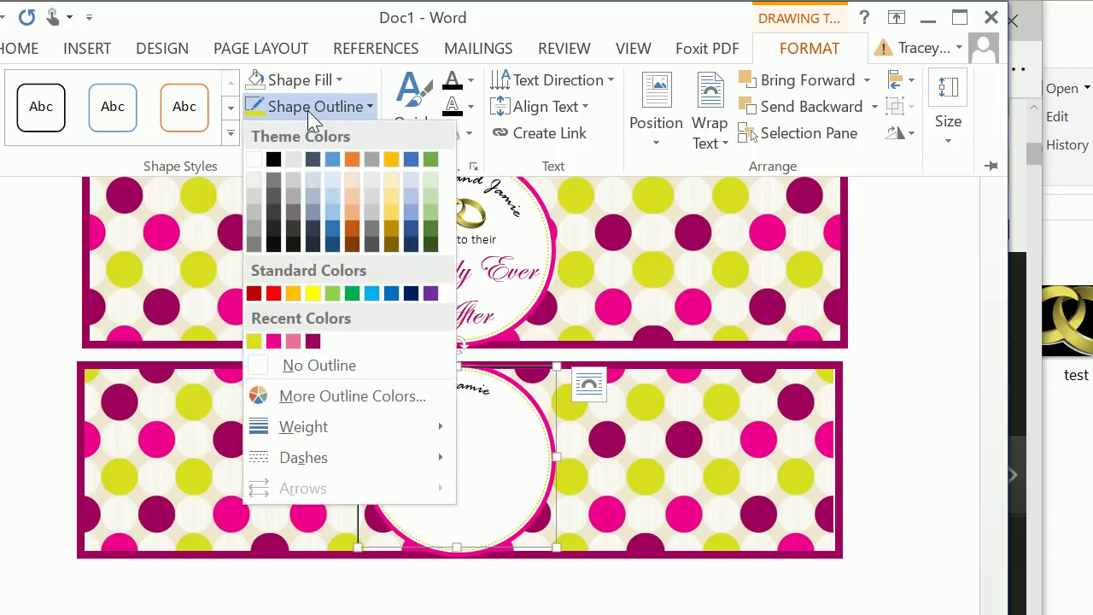
click(312, 368)
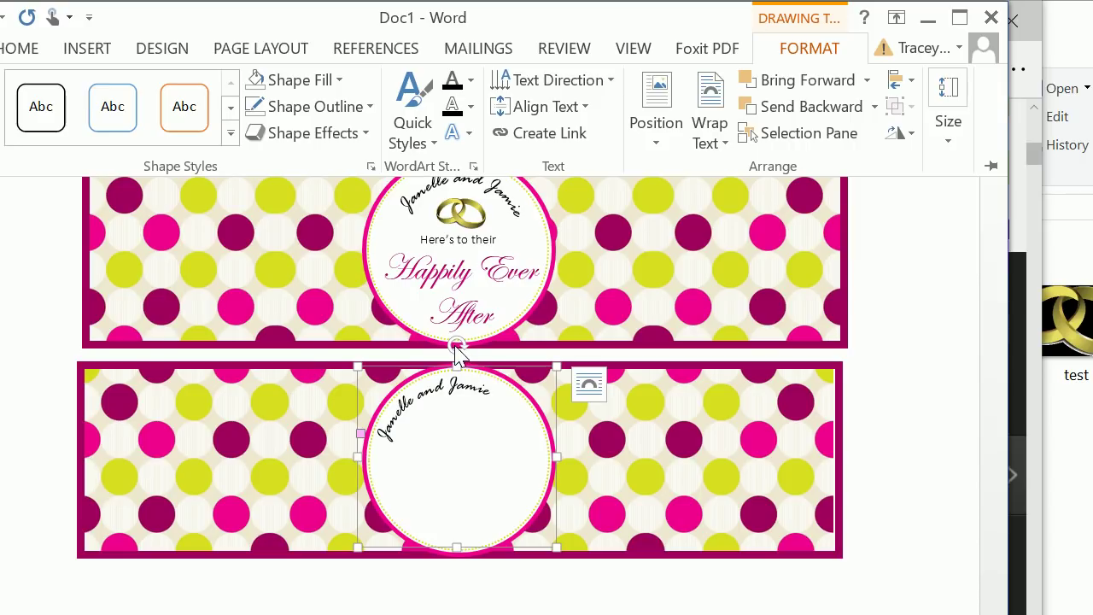
key(ctrl+F1)
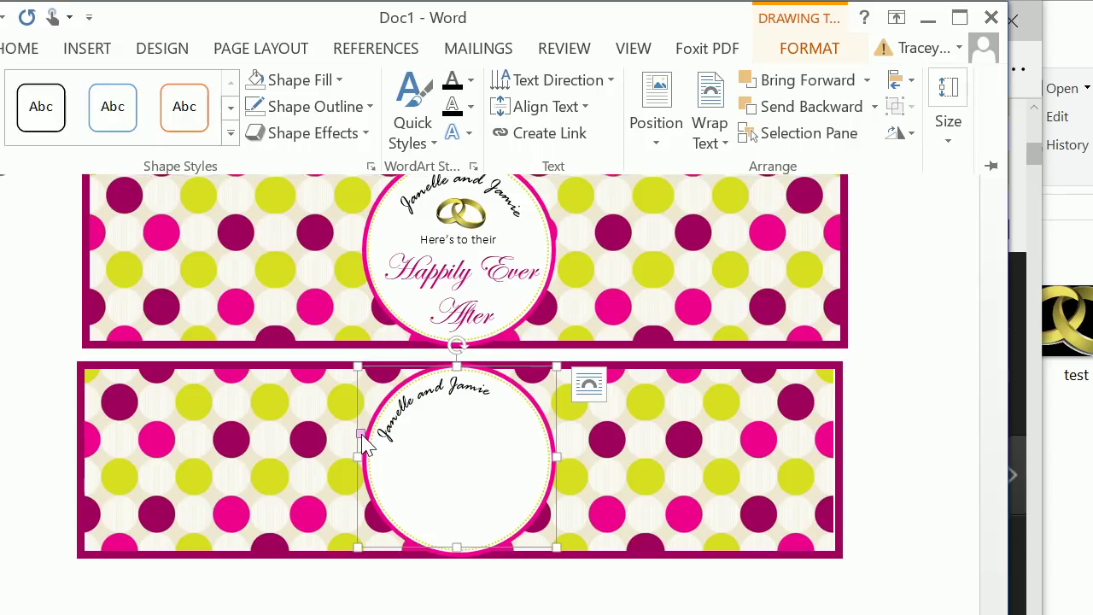
- Adjust the arc, rotate and position the names' box so they arch centred atop the circle
drag(360, 436, 376, 449)
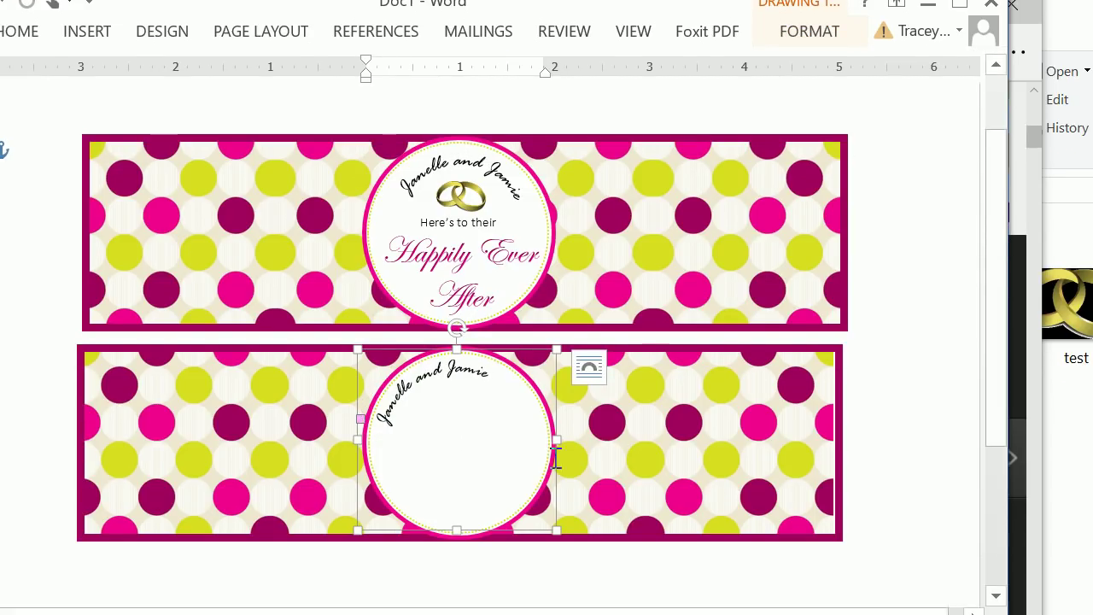
drag(557, 457, 539, 436)
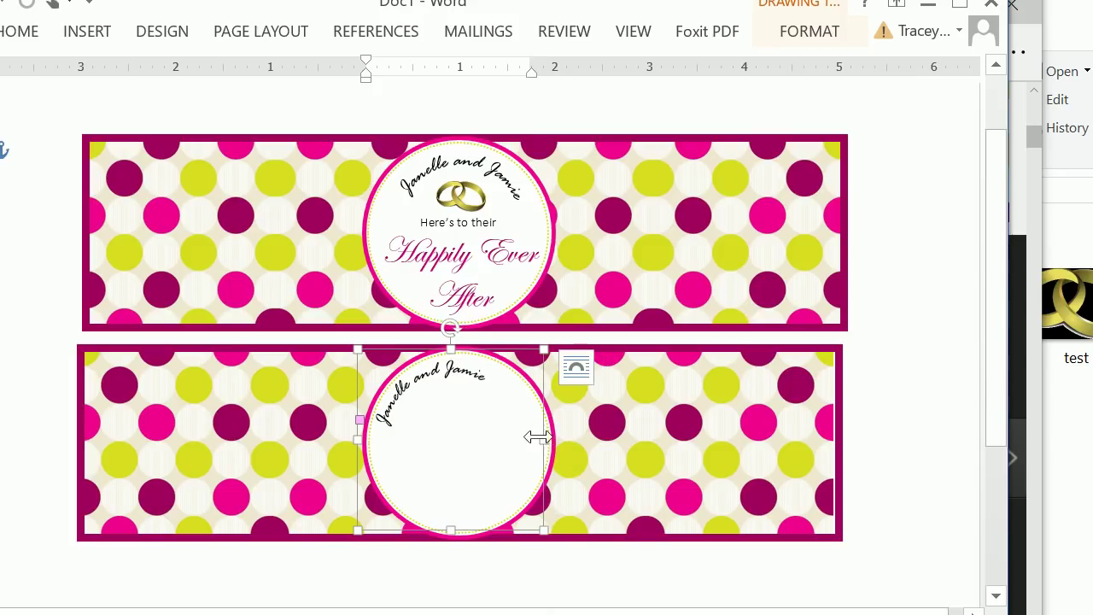
drag(361, 422, 361, 424)
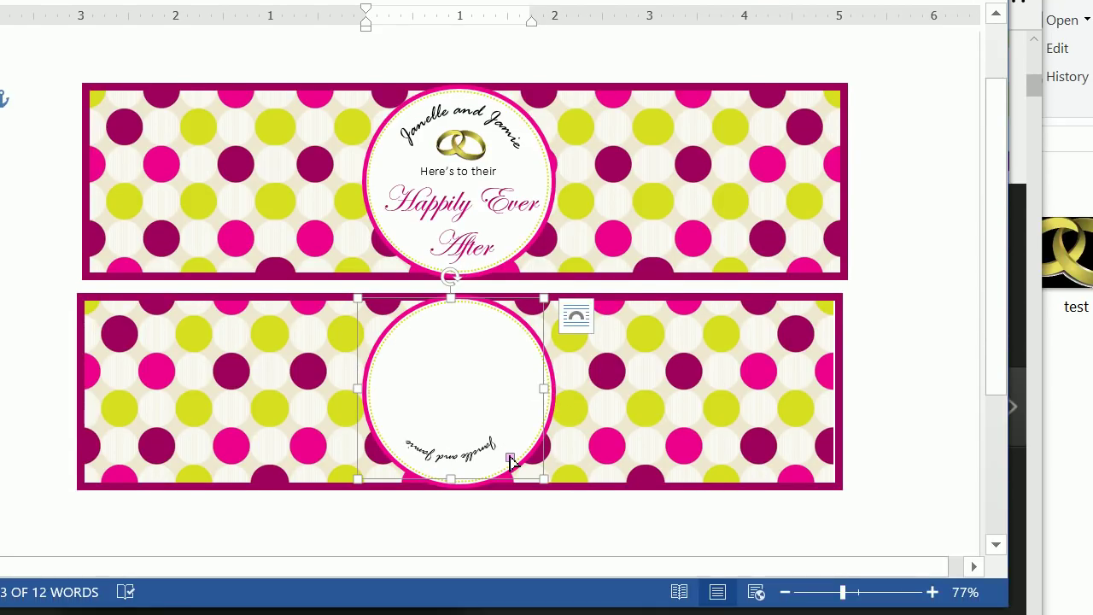
drag(510, 459, 431, 389)
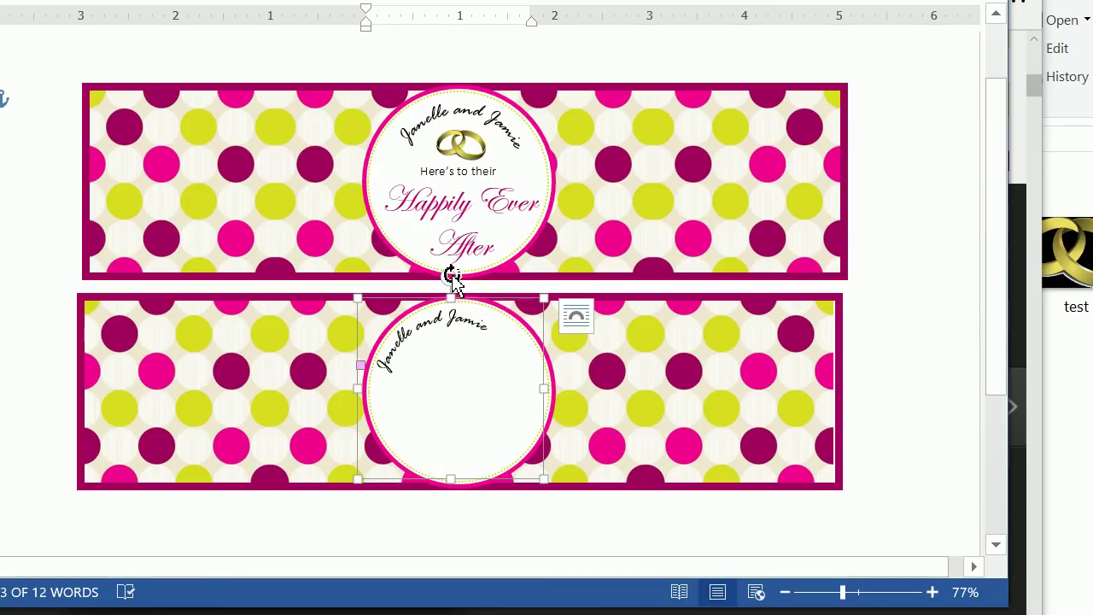
drag(449, 276, 492, 287)
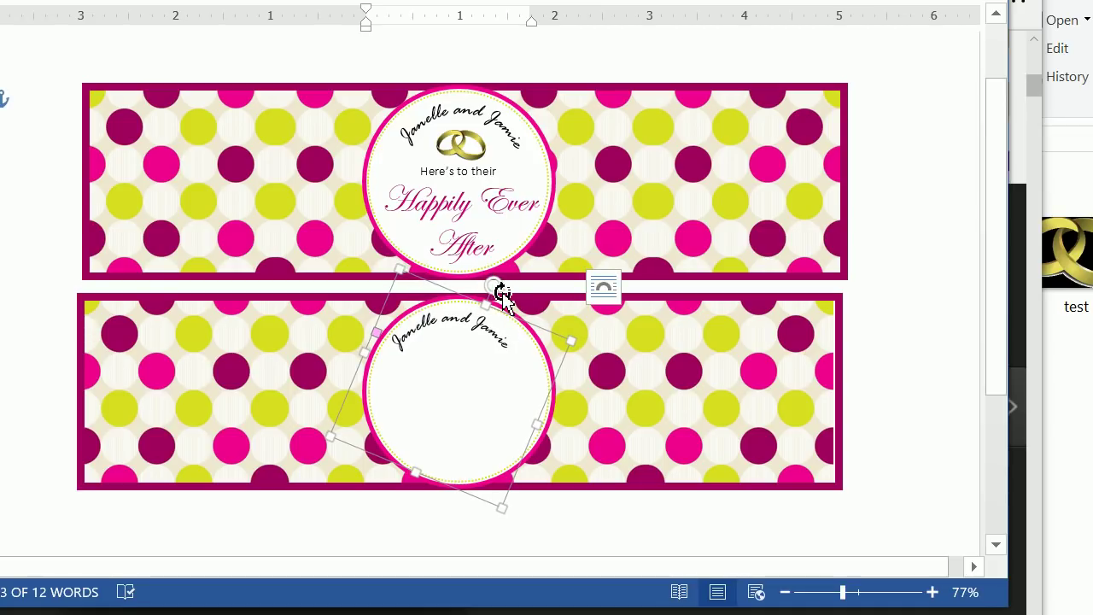
drag(496, 309, 503, 307)
click(633, 386)
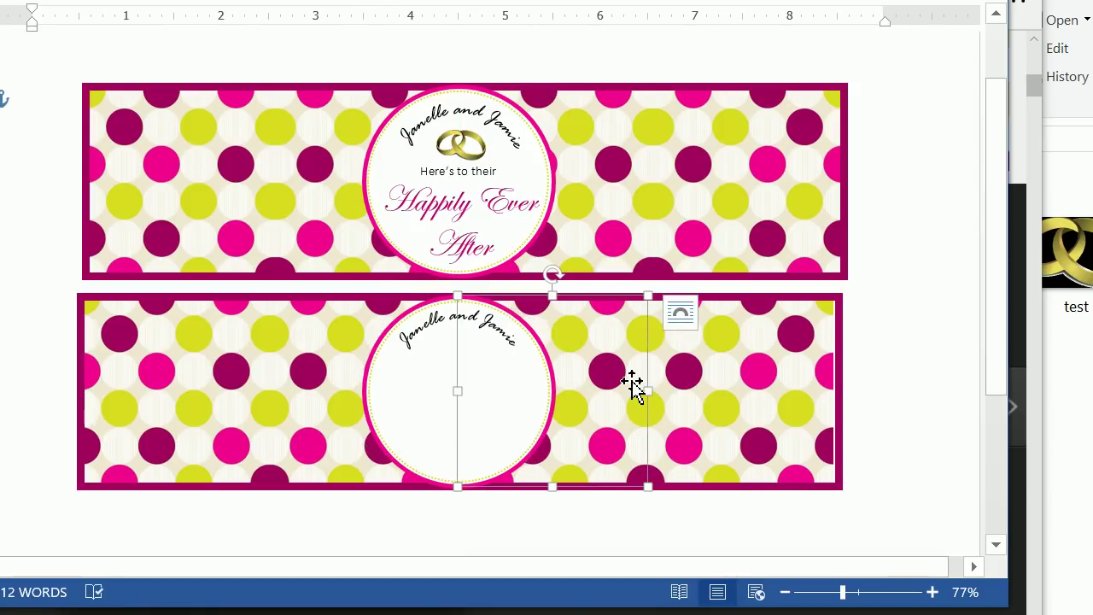
click(763, 368)
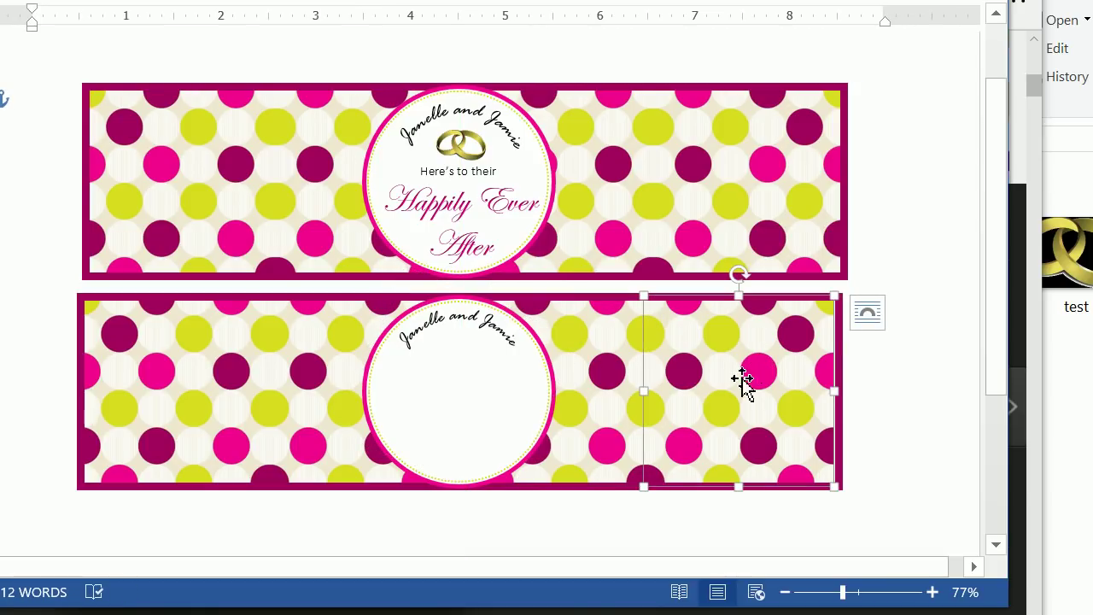
click(448, 364)
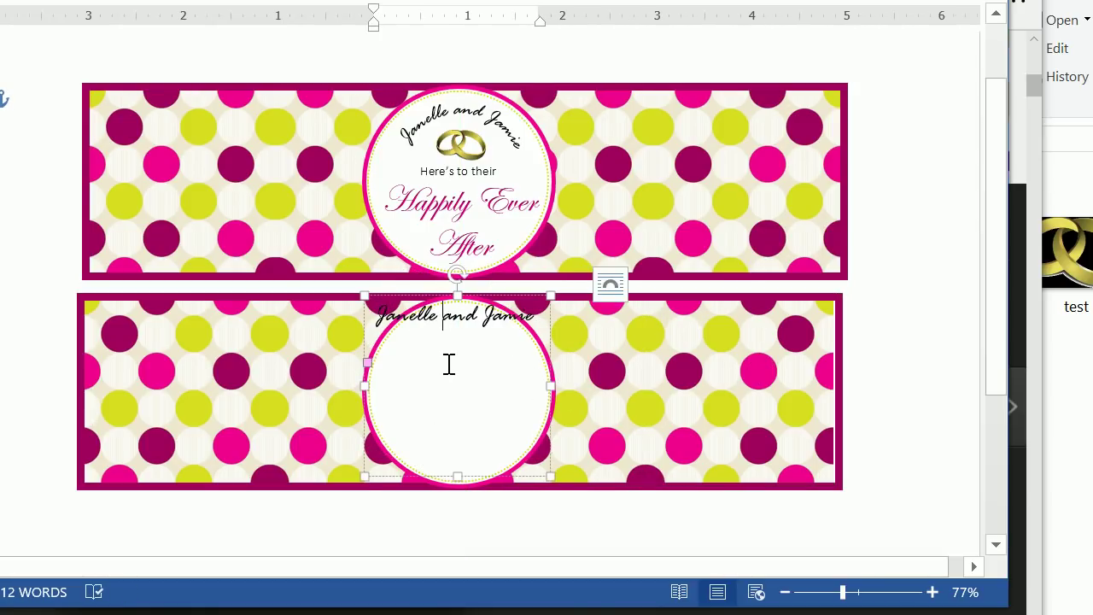
click(622, 359)
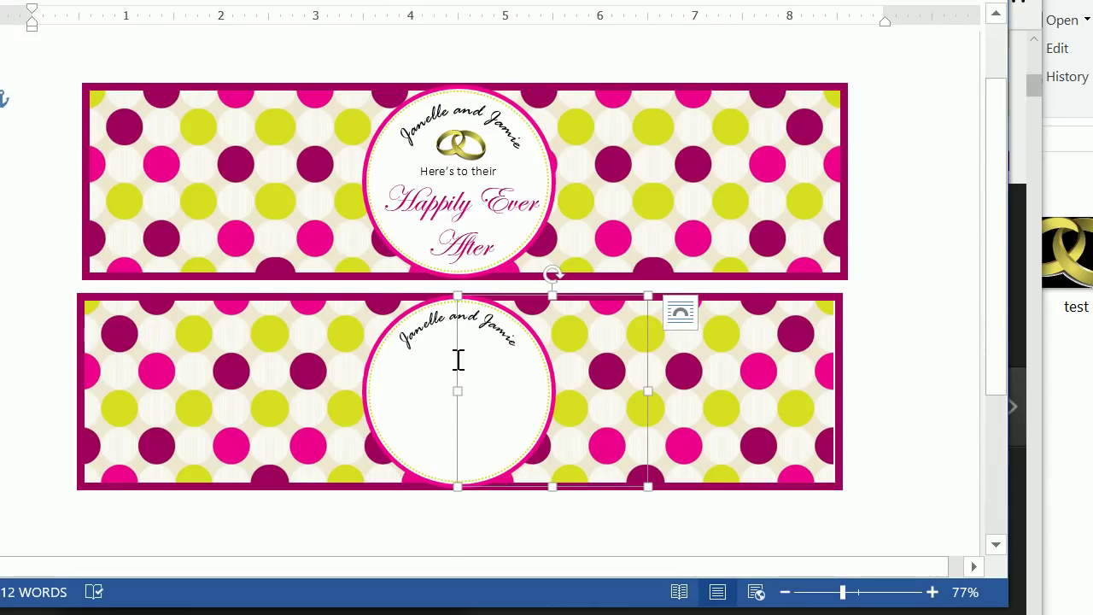
- In Edge, go to google.com and search for 'rings .png'
key(alt+Tab)
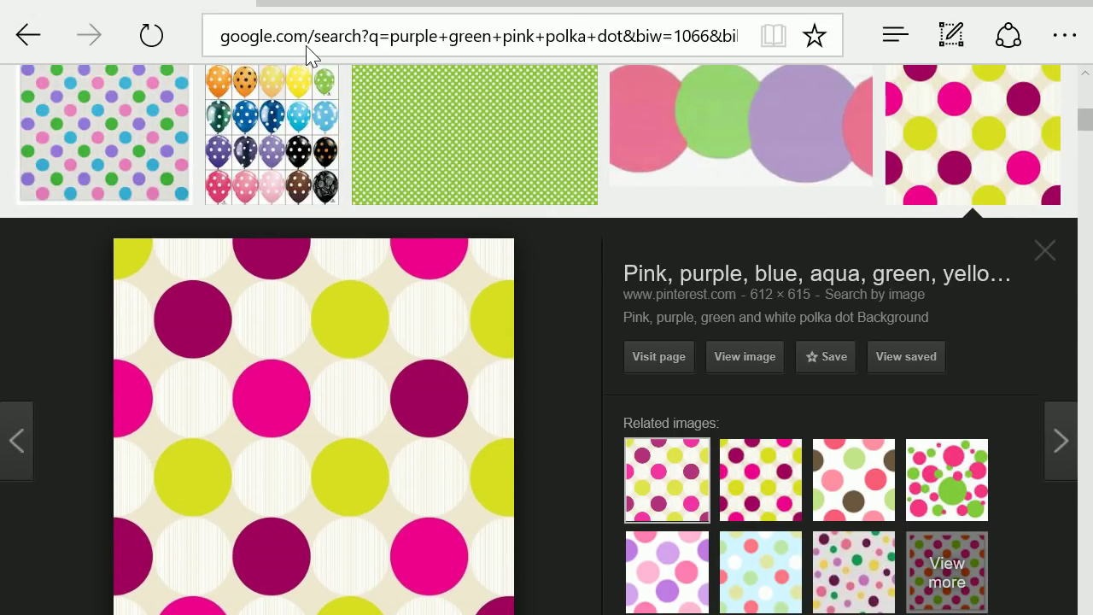
click(309, 79)
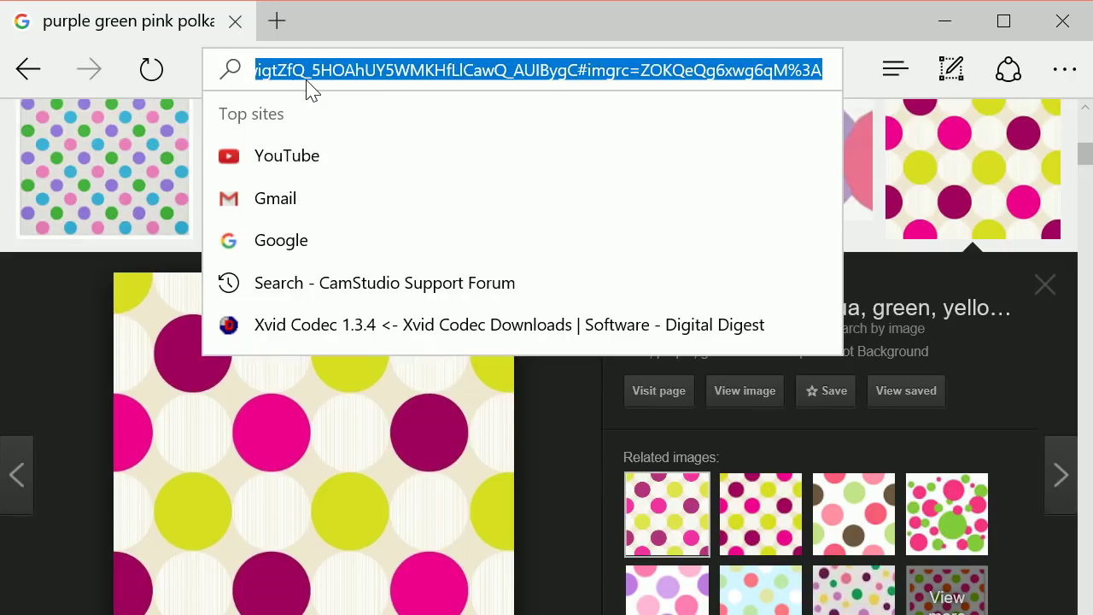
text(rwed)
key(BackSpace)
key(BackSpace)
key(BackSpace)
text(ing)
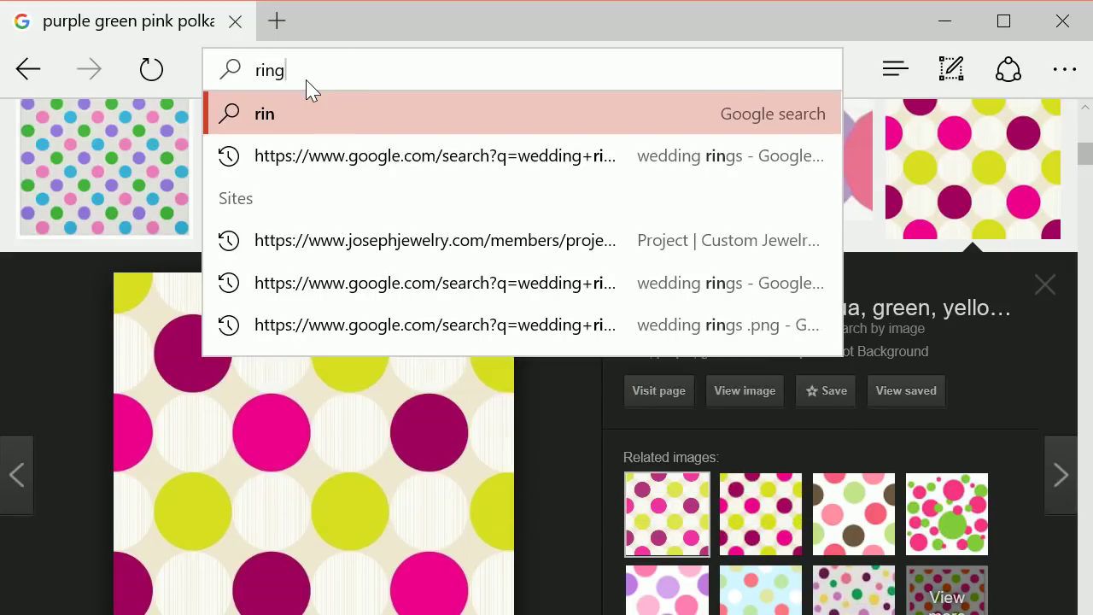
text(s .png)
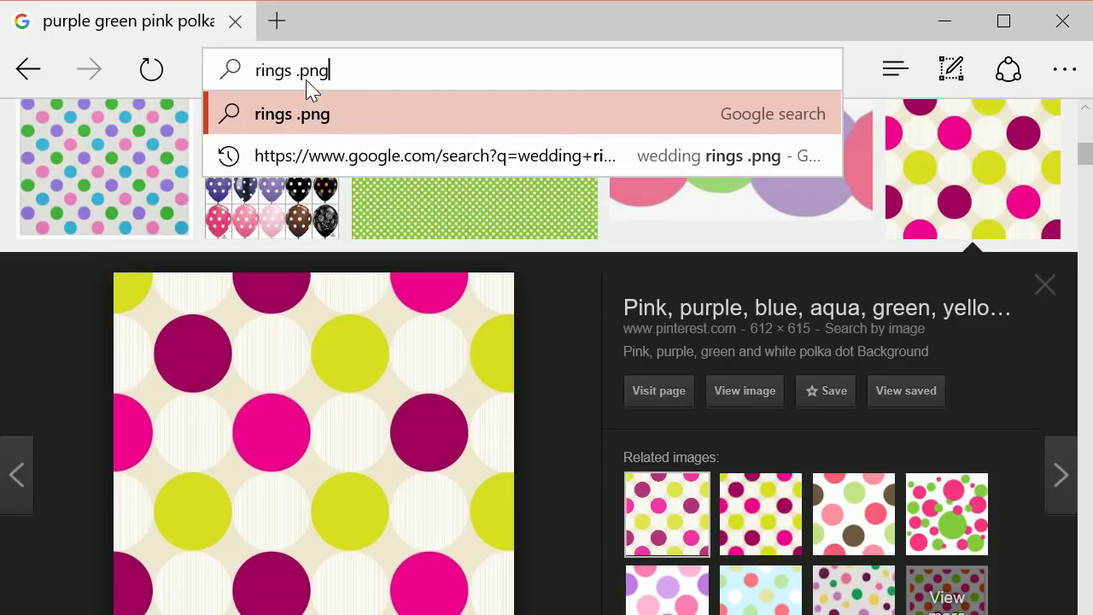
key(Return)
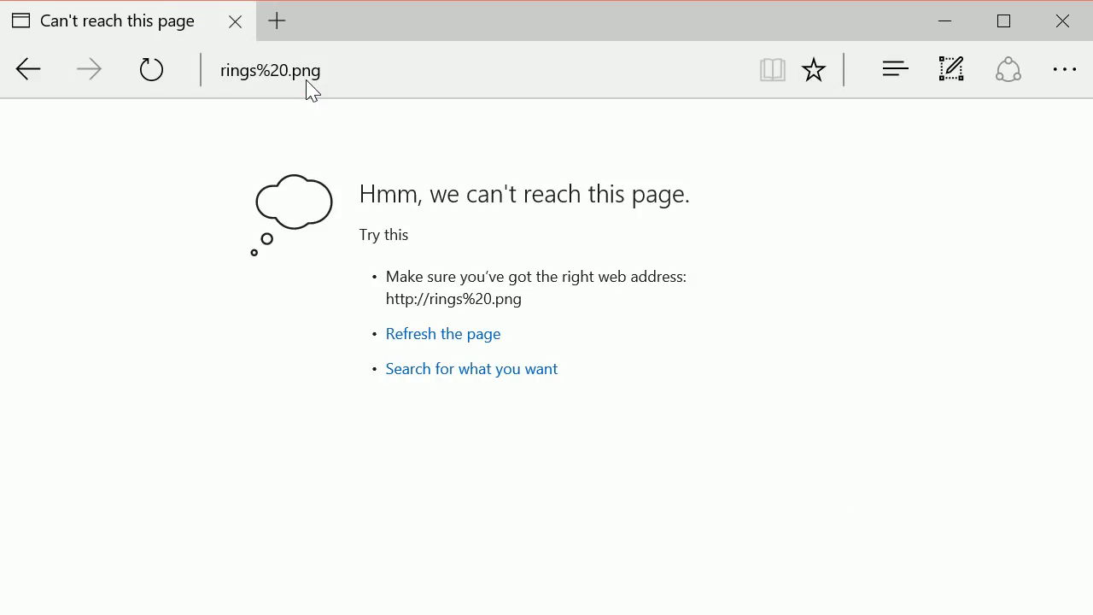
click(308, 81)
text(google.com/)
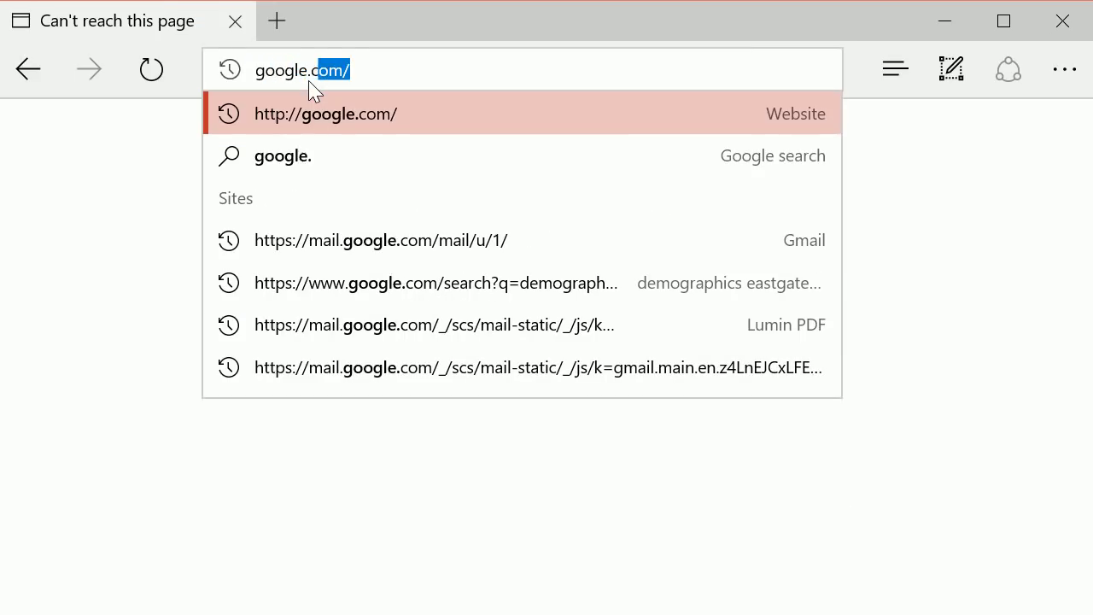
key(Return)
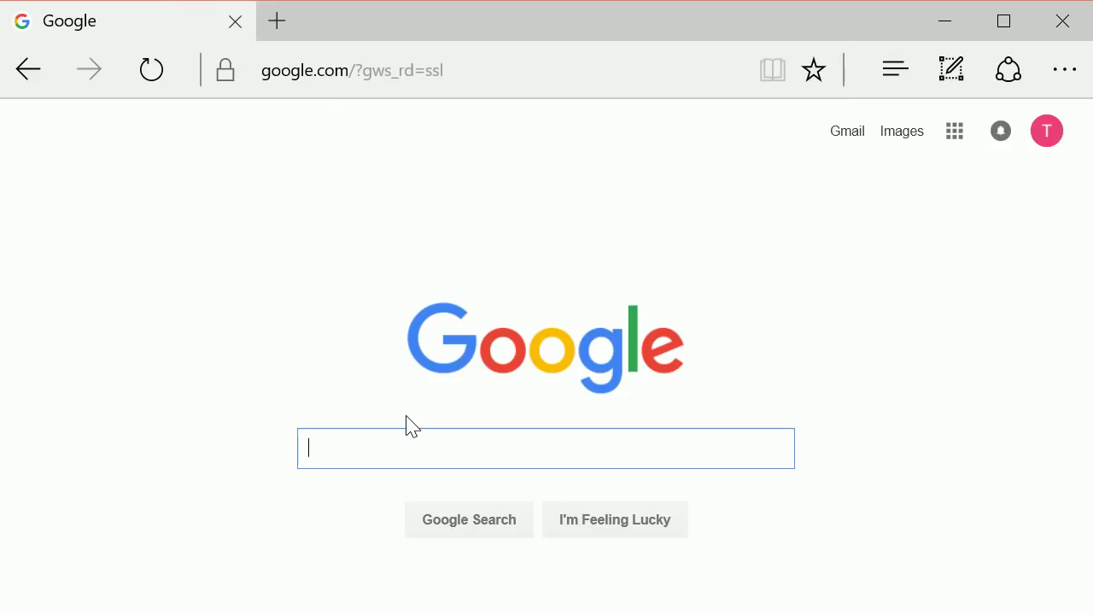
text(rings )
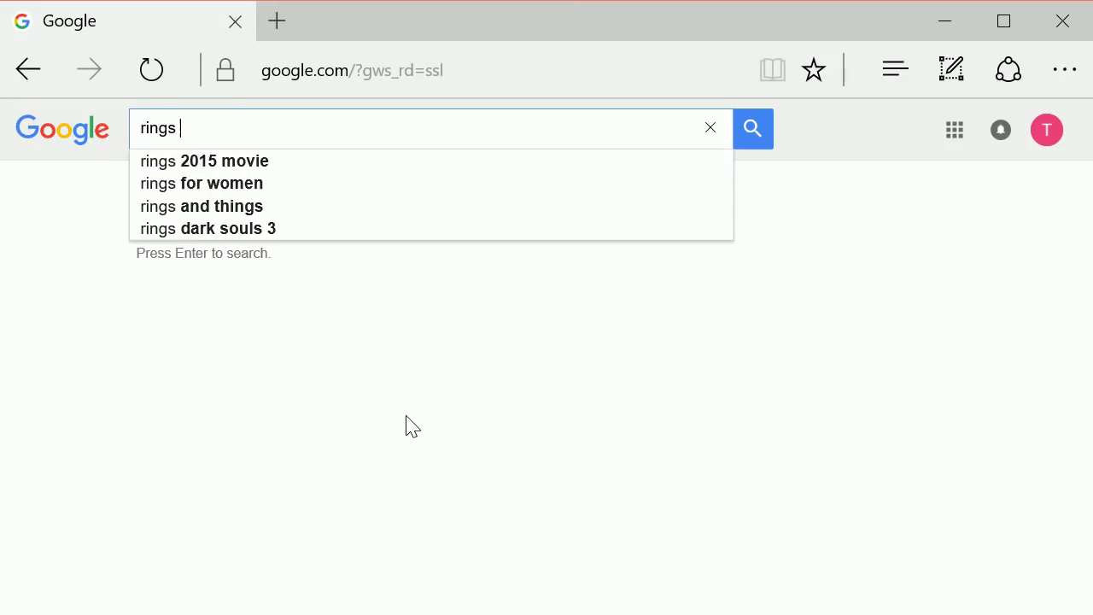
text(.png)
key(Return)
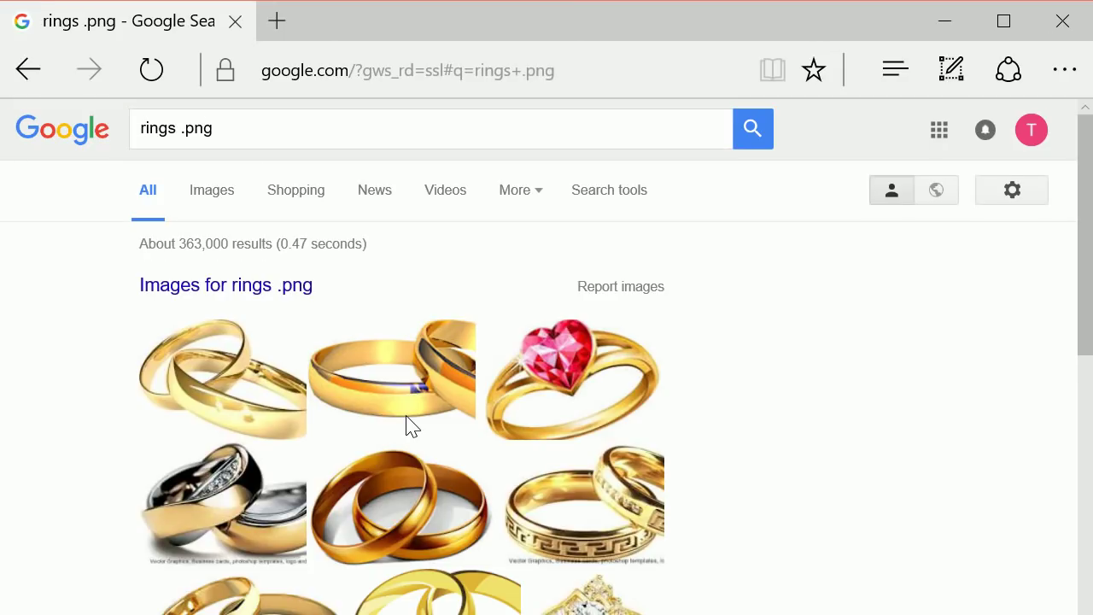
- Show only image results for 'rings .png' and scroll through the gold ring pictures
click(225, 189)
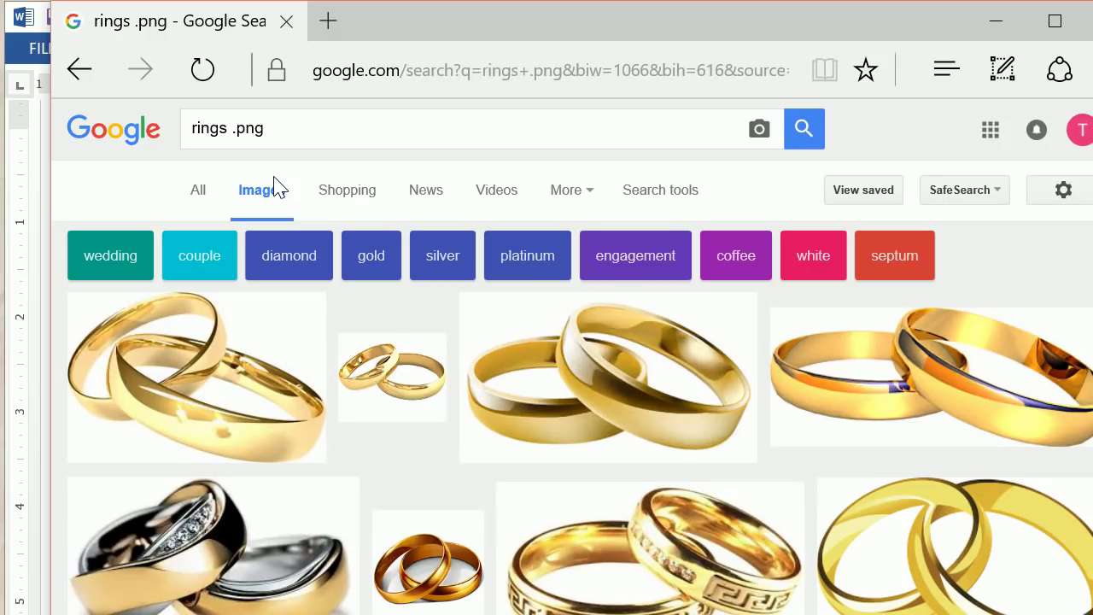
scroll(353, 368, down, 3)
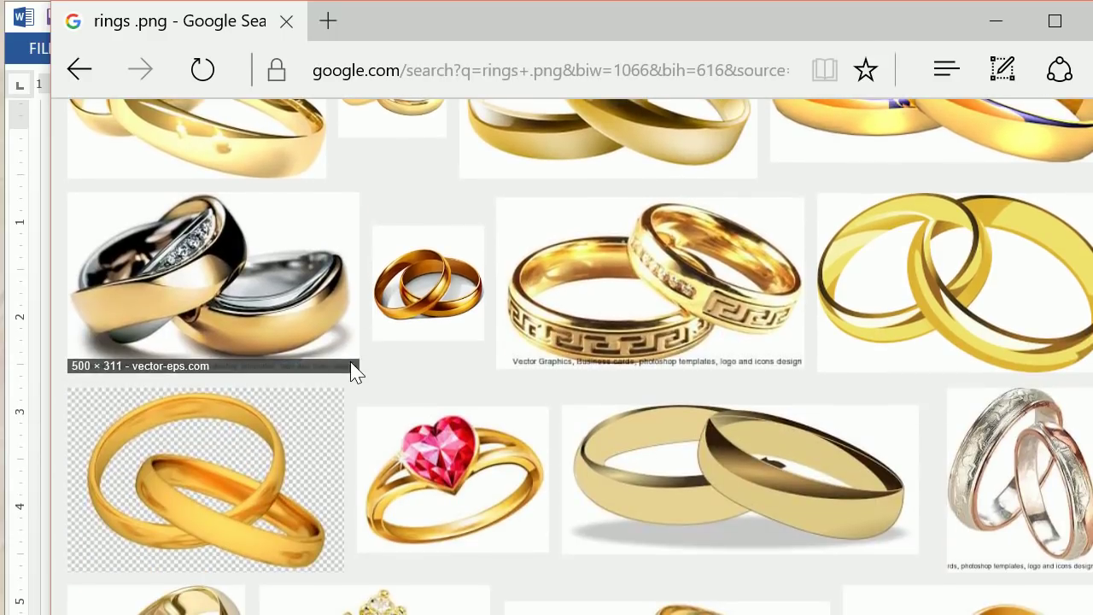
scroll(291, 419, down, 1)
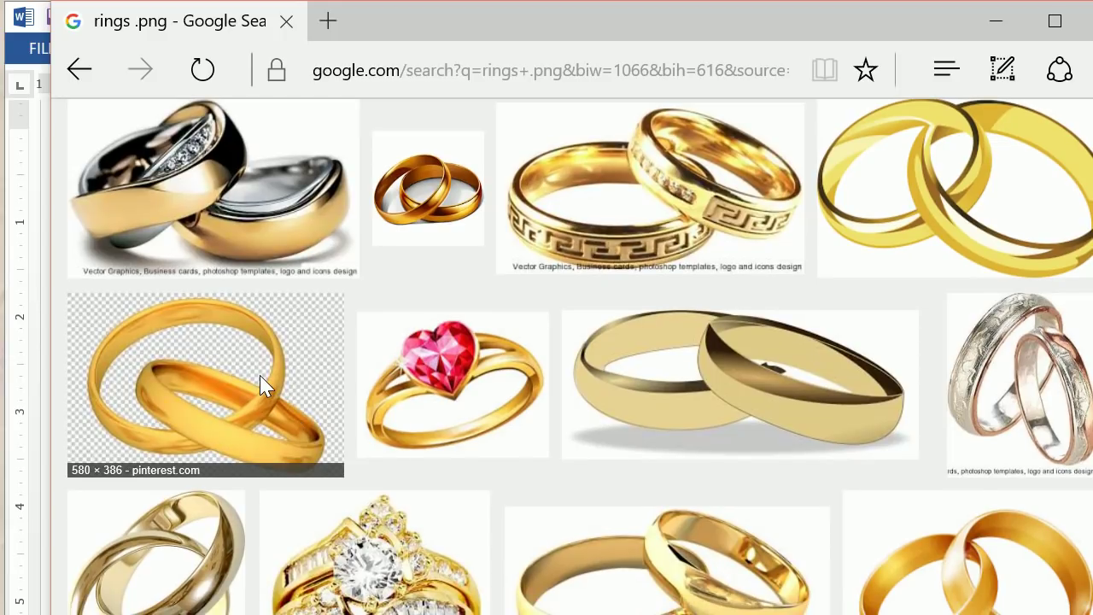
scroll(261, 384, down, 3)
- Save the gold interlocking rings clipart as PNG 'rings2' in the watertags folder
click(854, 310)
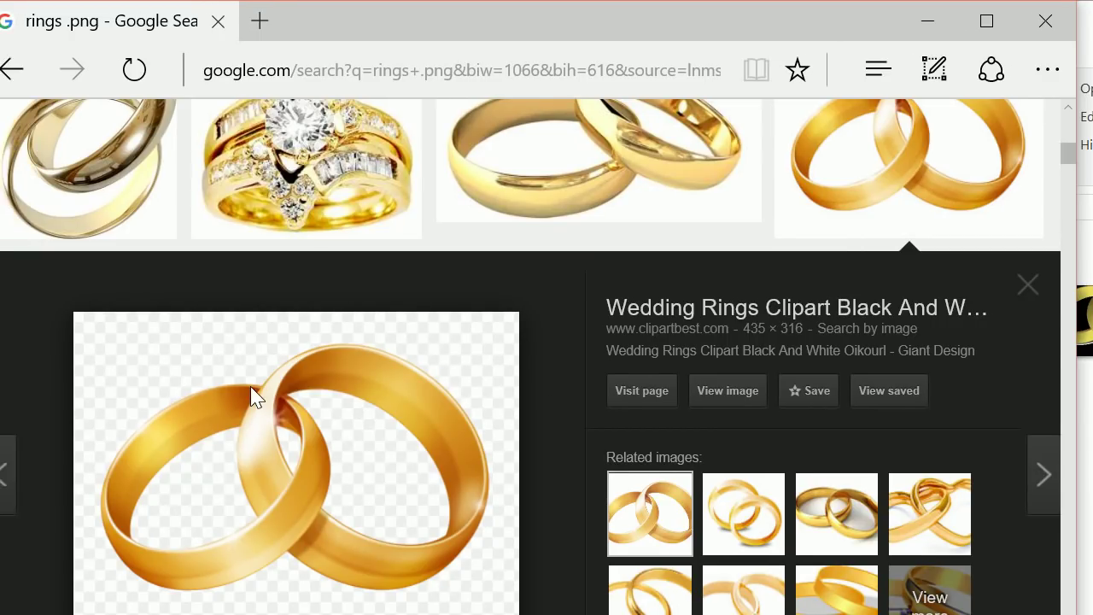
right_click(219, 396)
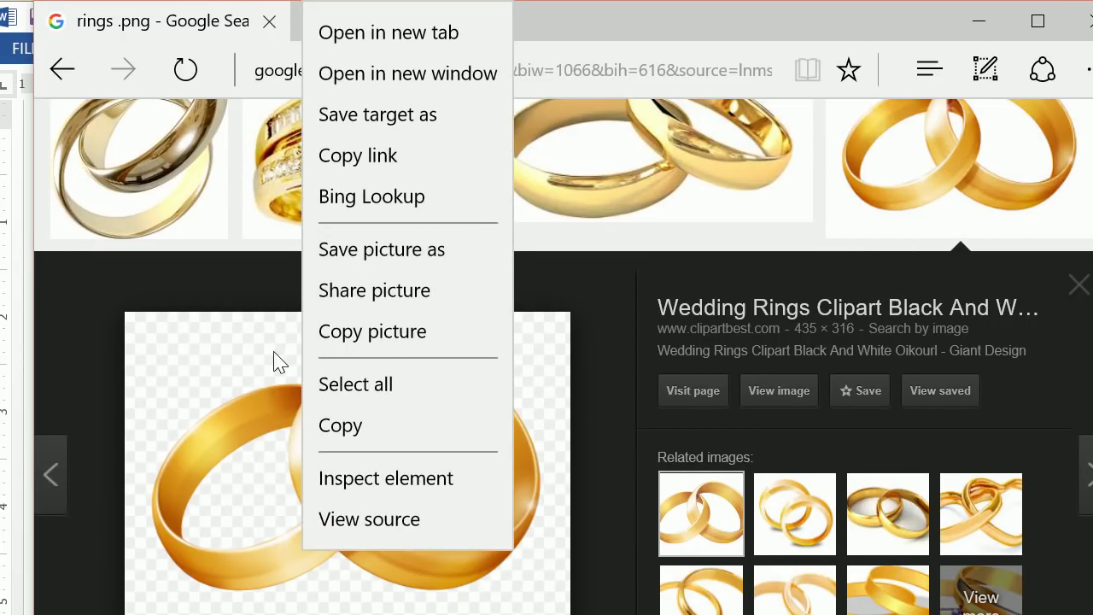
click(282, 382)
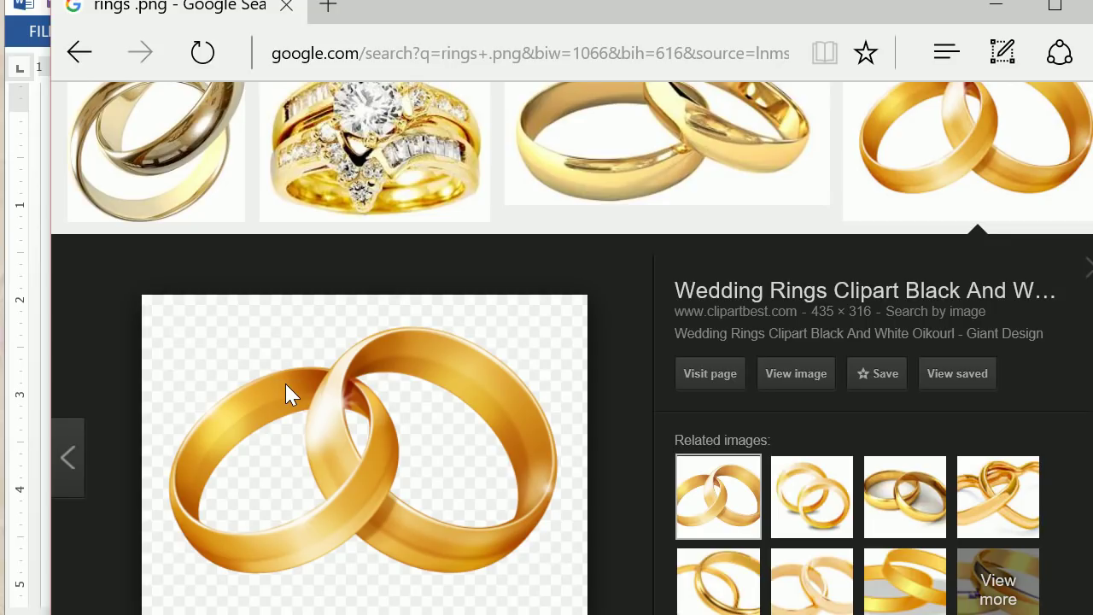
right_click(285, 383)
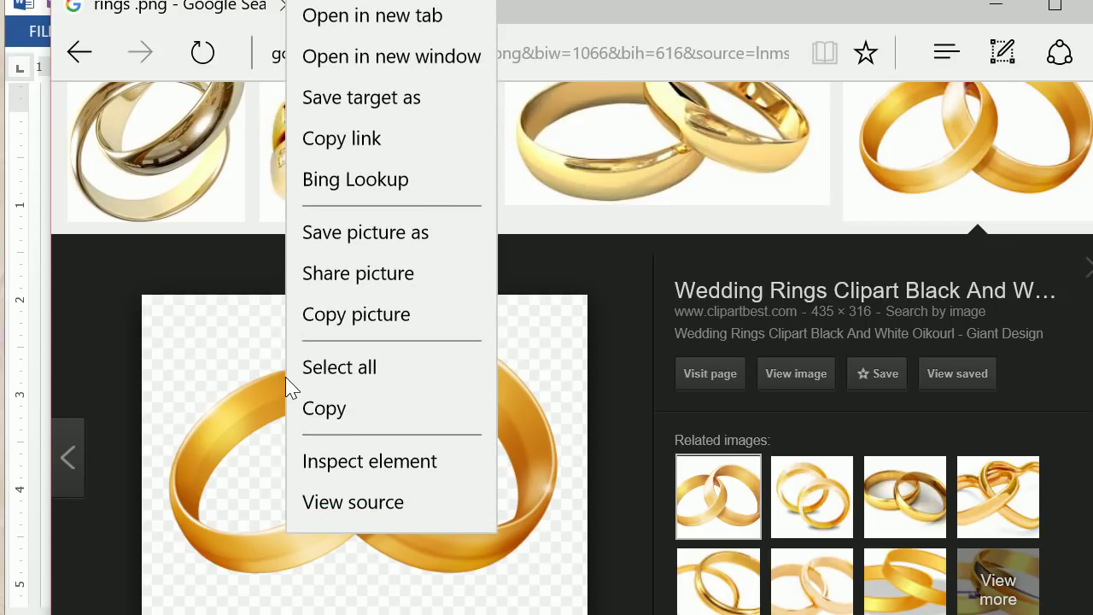
click(305, 246)
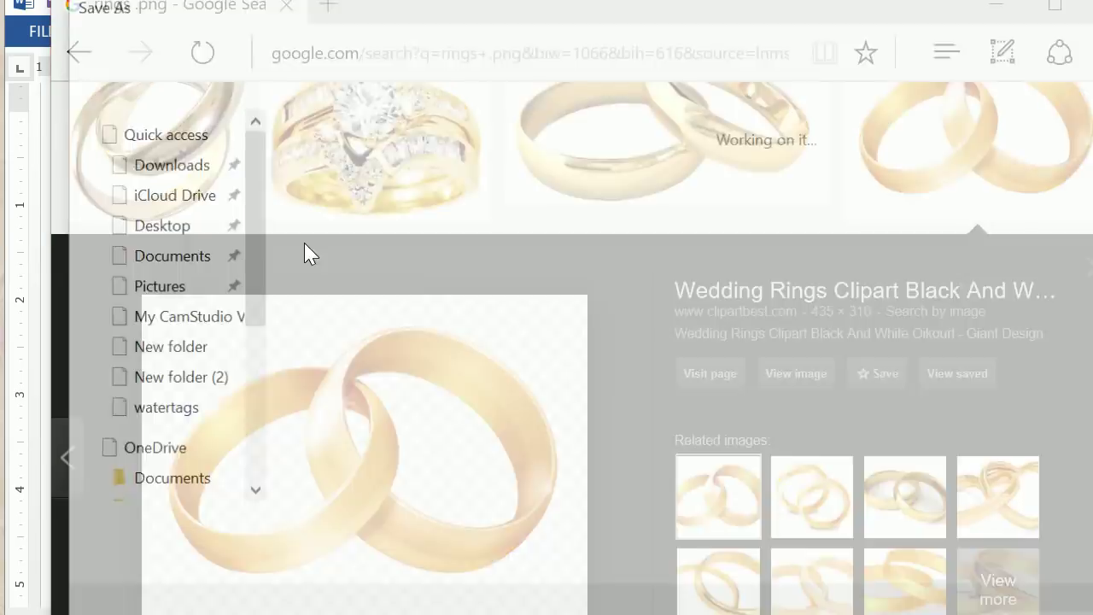
text(rings)
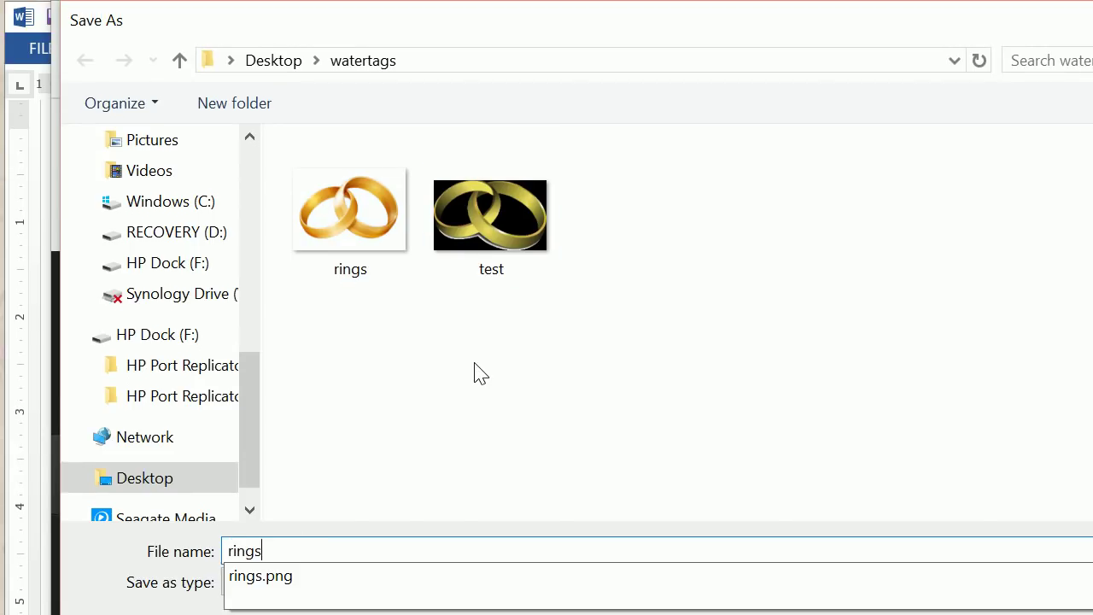
key(Return)
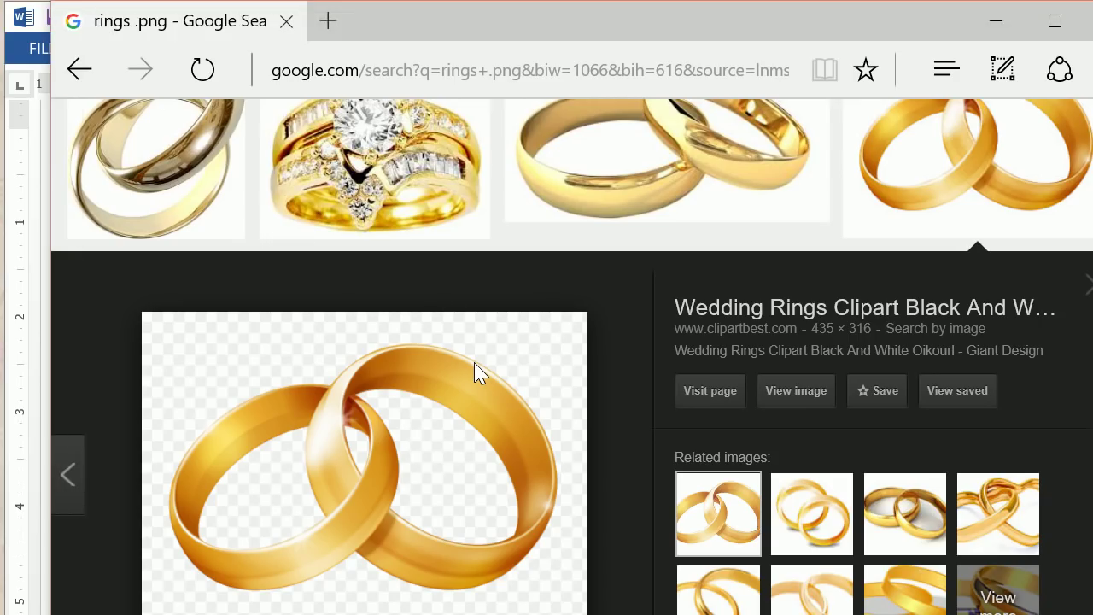
right_click(478, 373)
click(527, 332)
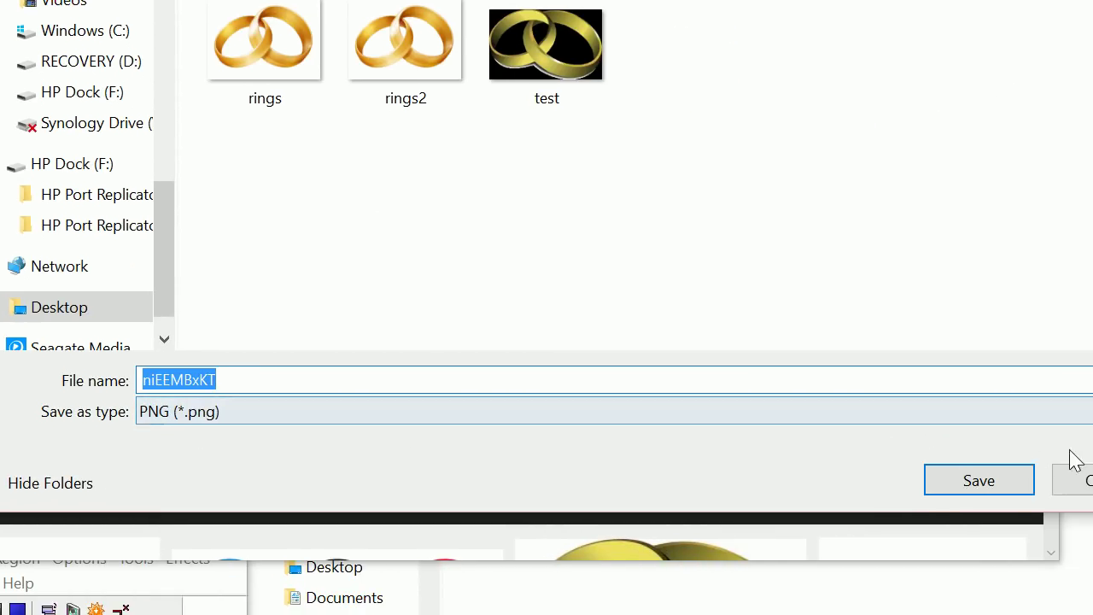
click(1076, 466)
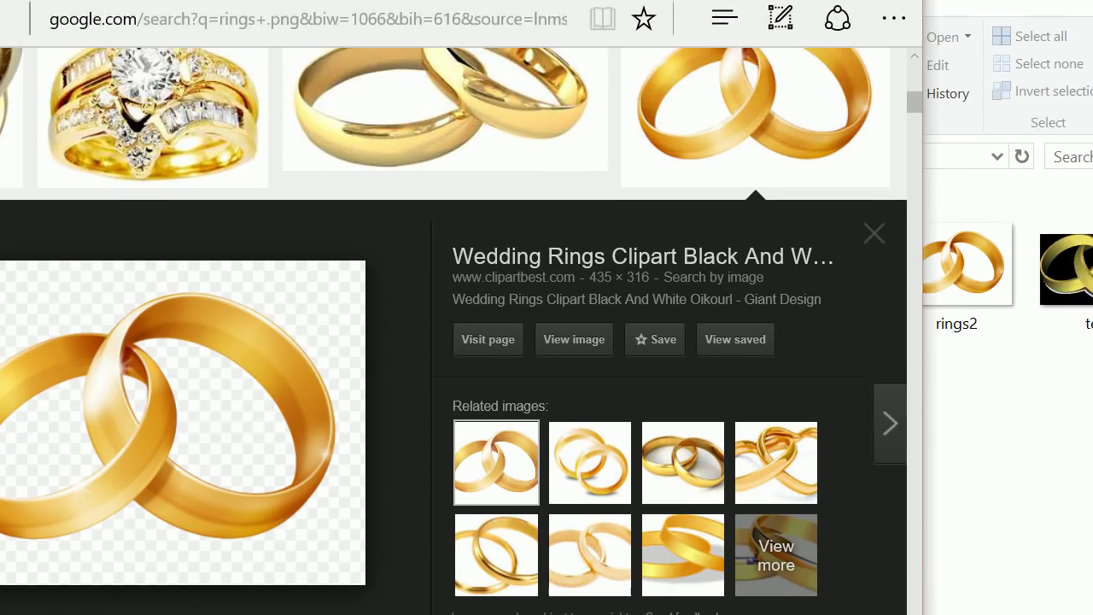
- Back in Word, insert the rings2 picture into the label document
key(alt+Tab)
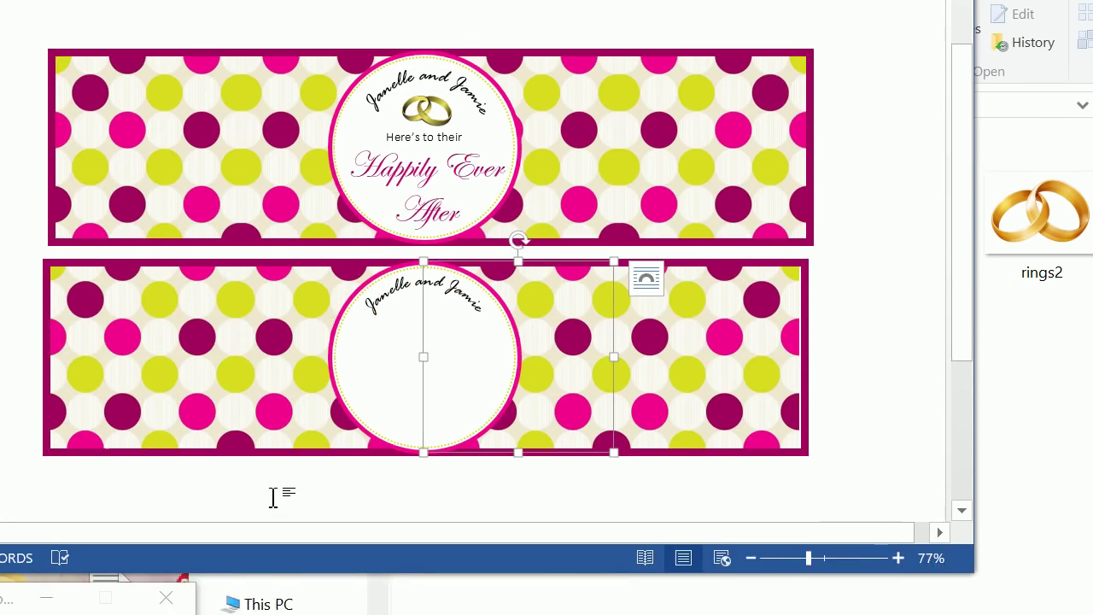
click(241, 557)
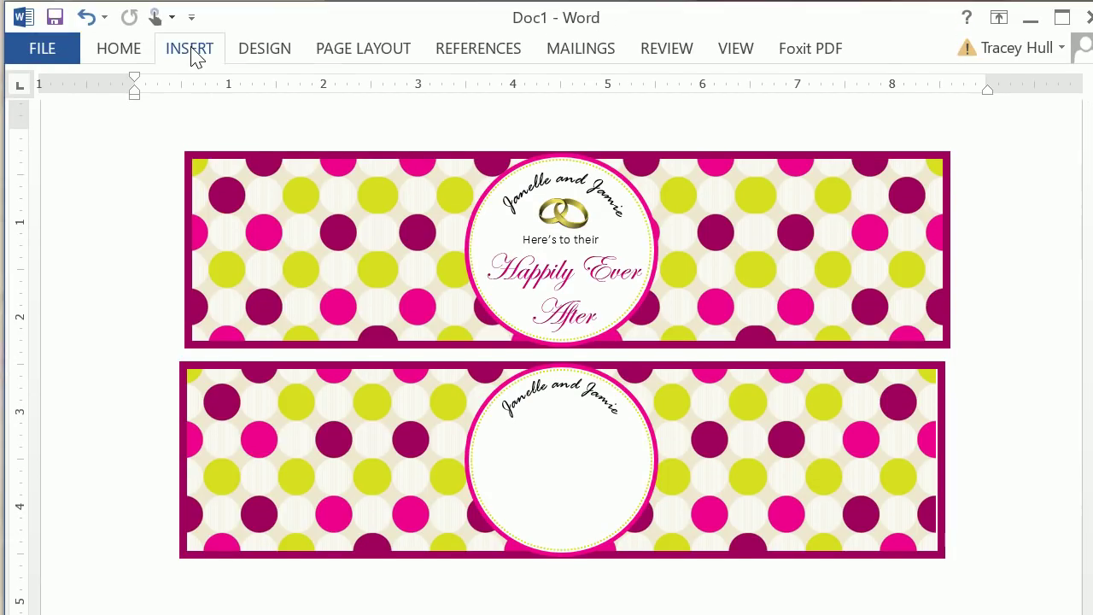
click(195, 57)
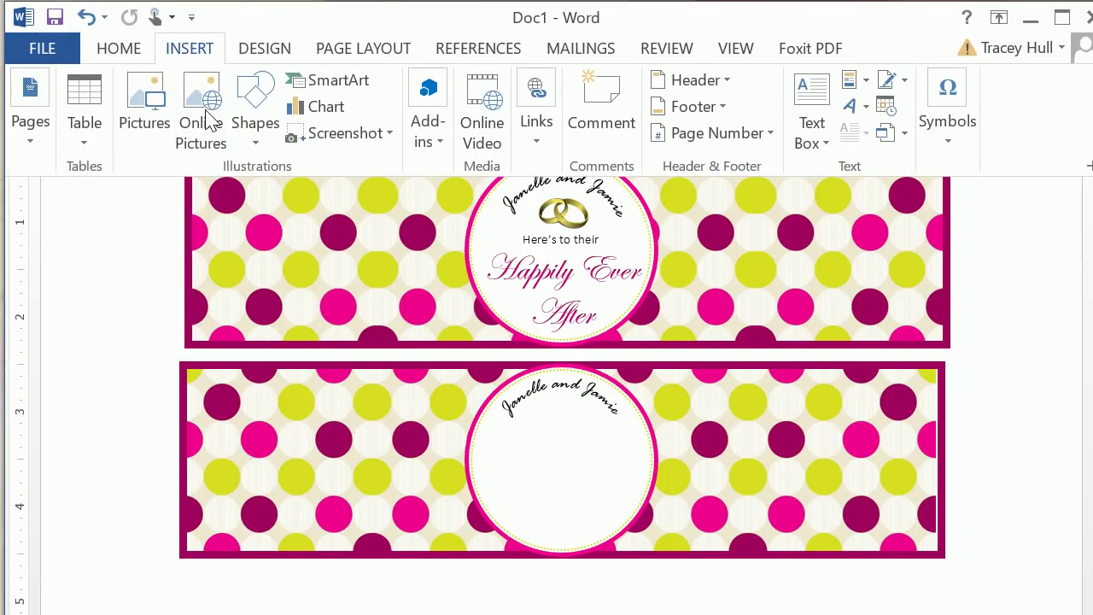
click(145, 103)
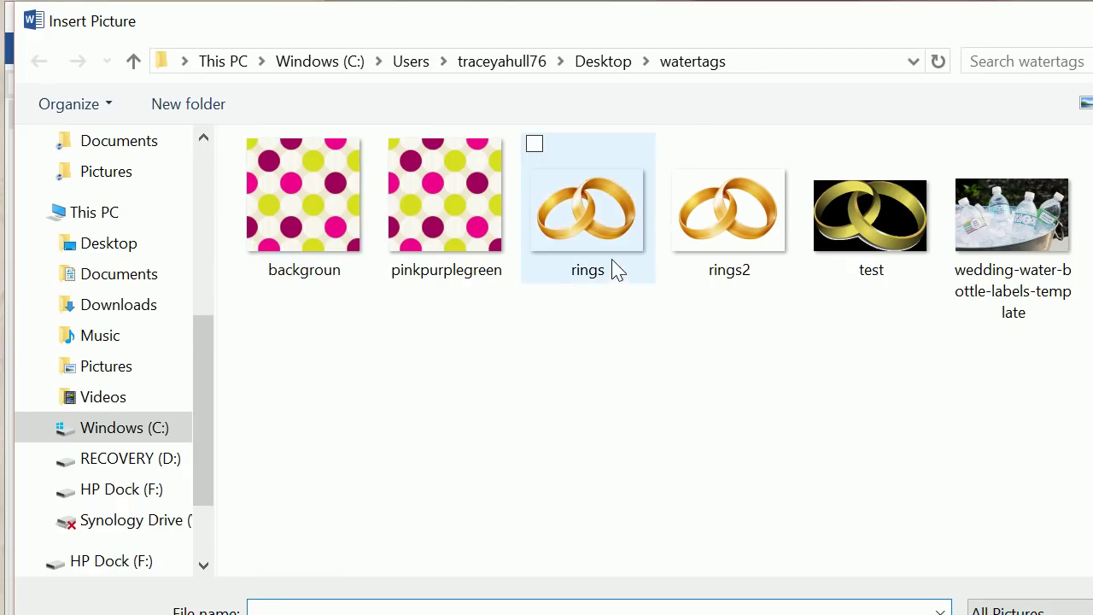
click(708, 261)
click(888, 555)
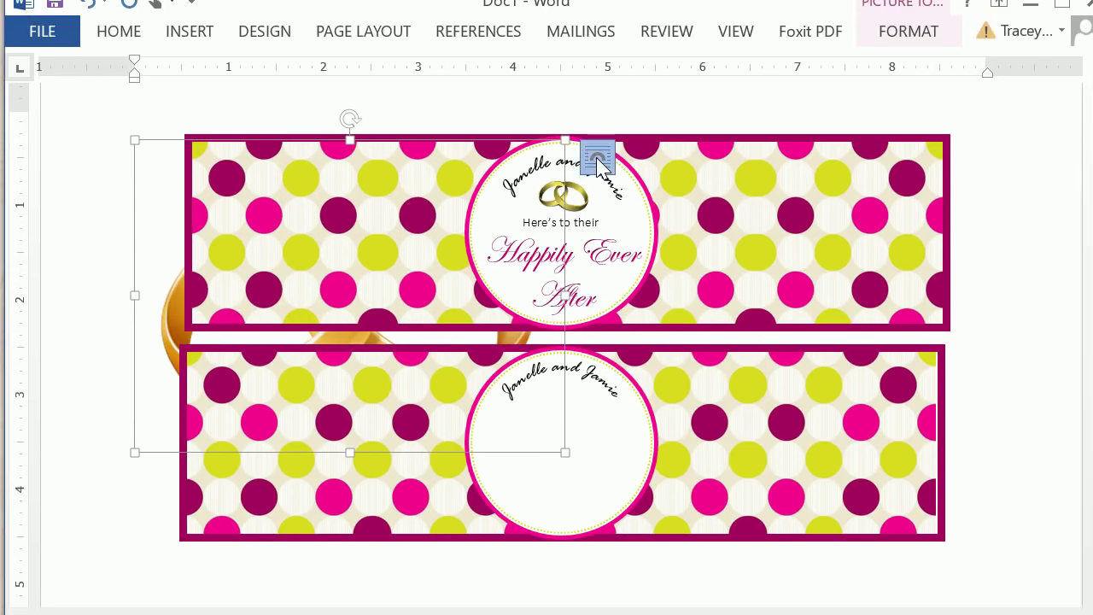
- Set the rings In Front of Text, shrink them, and centre them below the names
click(598, 161)
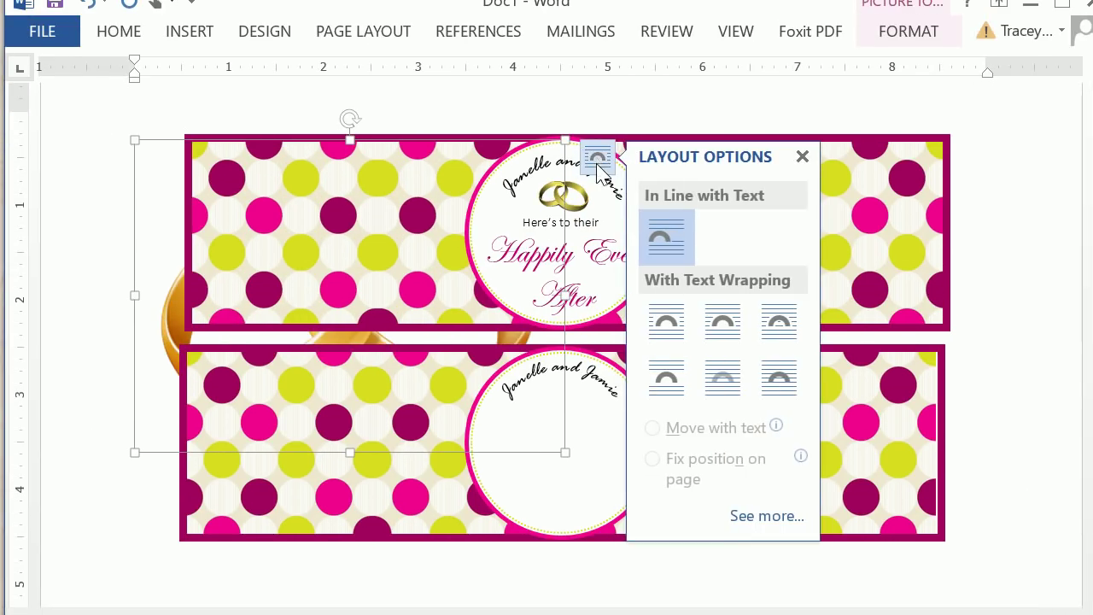
click(763, 373)
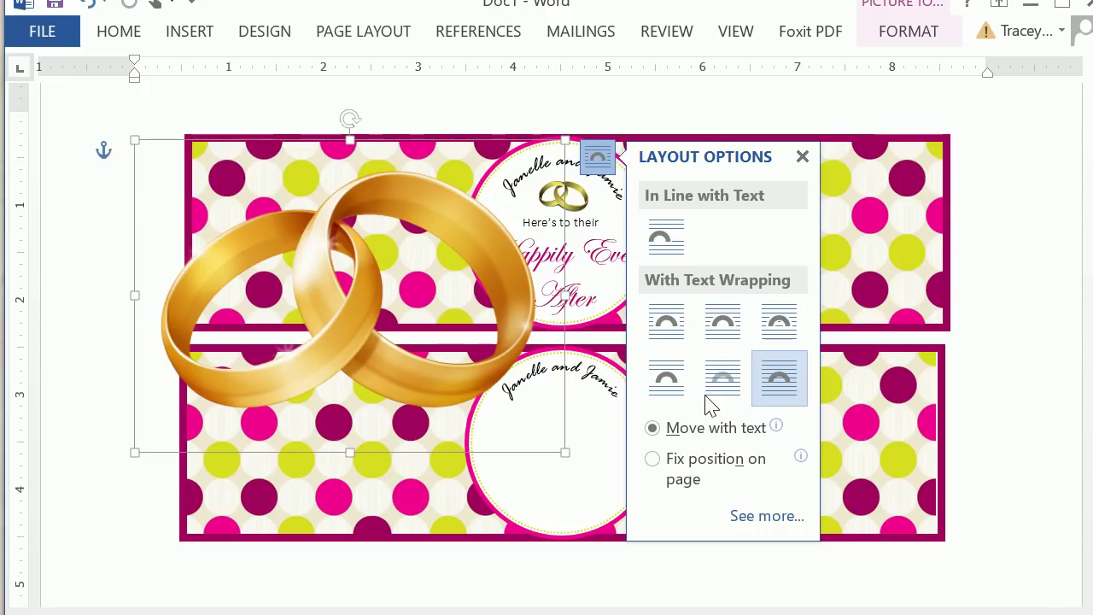
drag(527, 414, 233, 202)
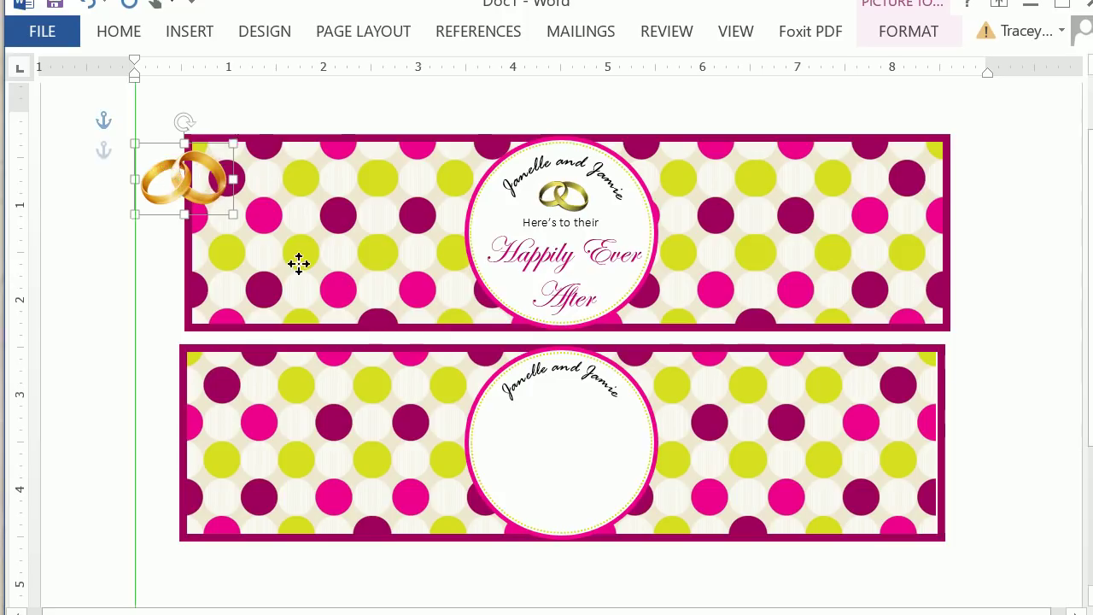
drag(181, 164, 573, 393)
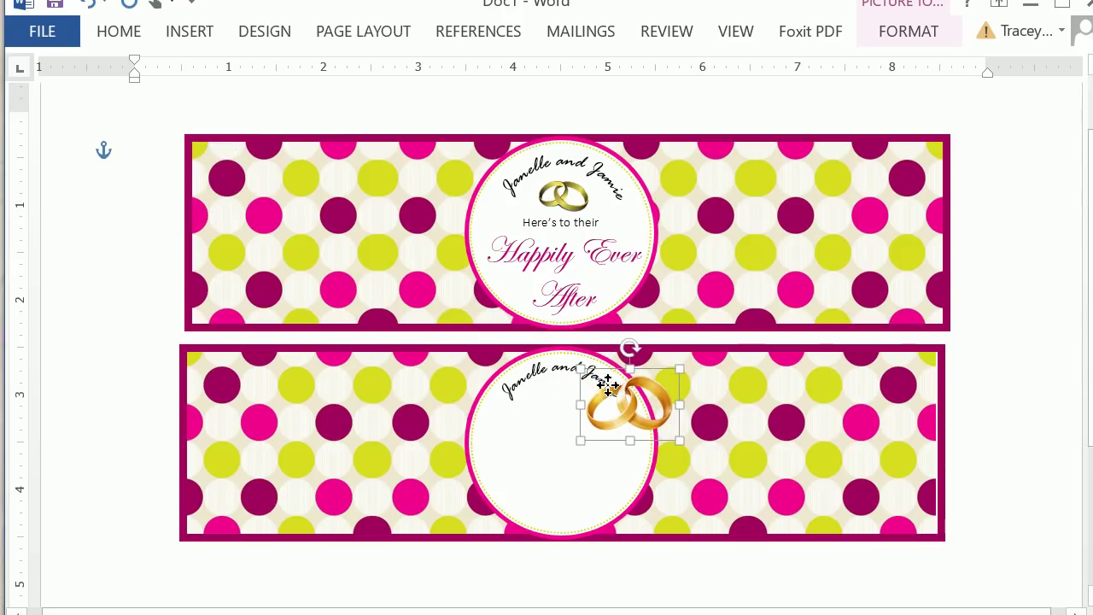
drag(606, 389, 601, 382)
drag(638, 414, 559, 420)
- Draw a wide text box in the lower circle and type 'Here's to their', starting a new line
click(600, 436)
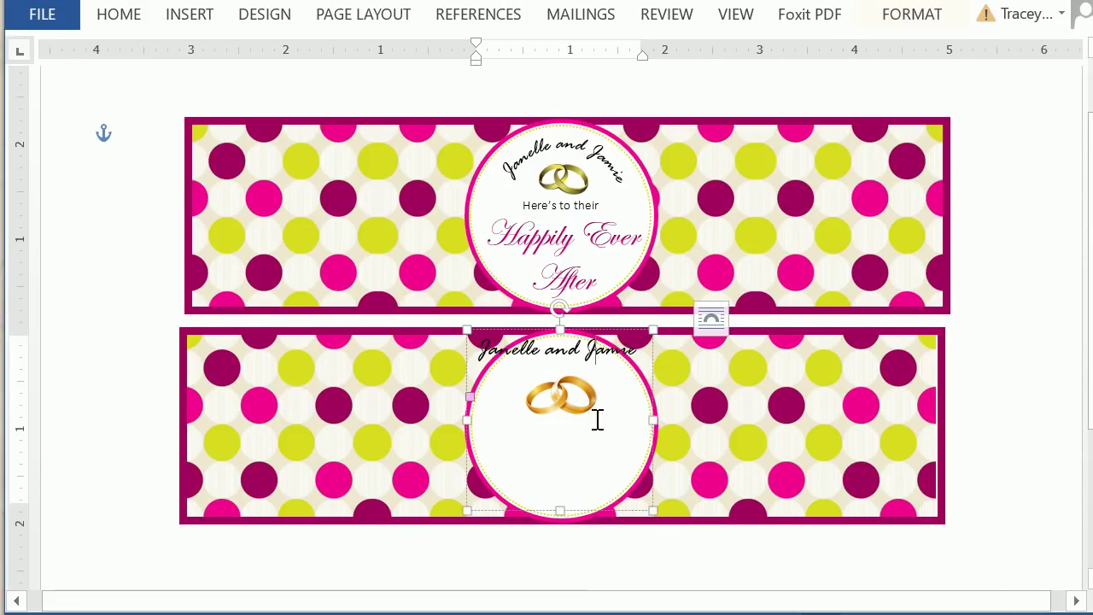
click(757, 464)
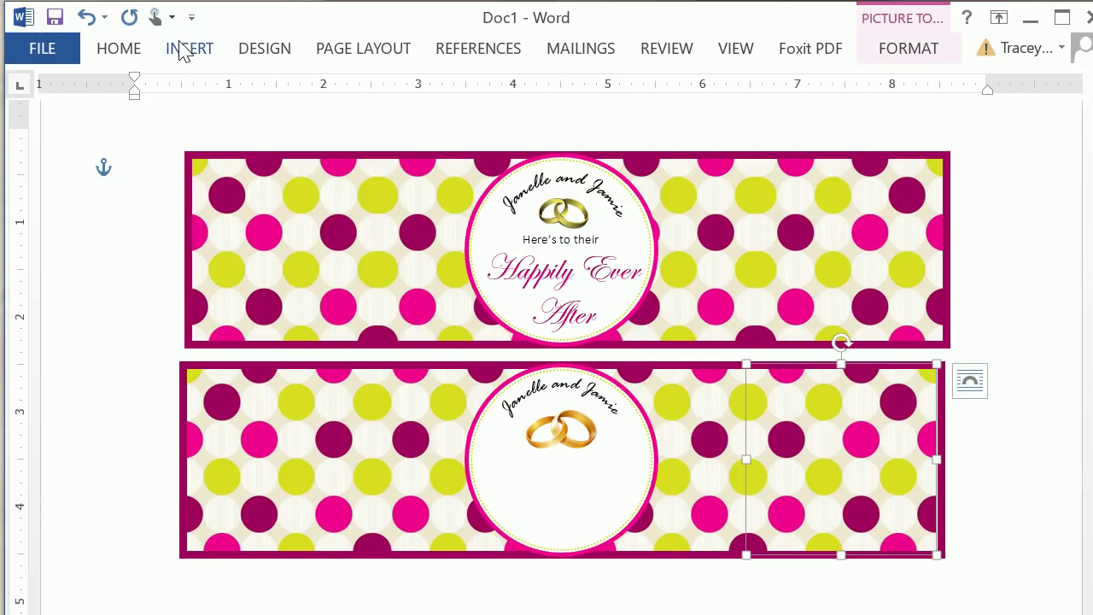
click(184, 49)
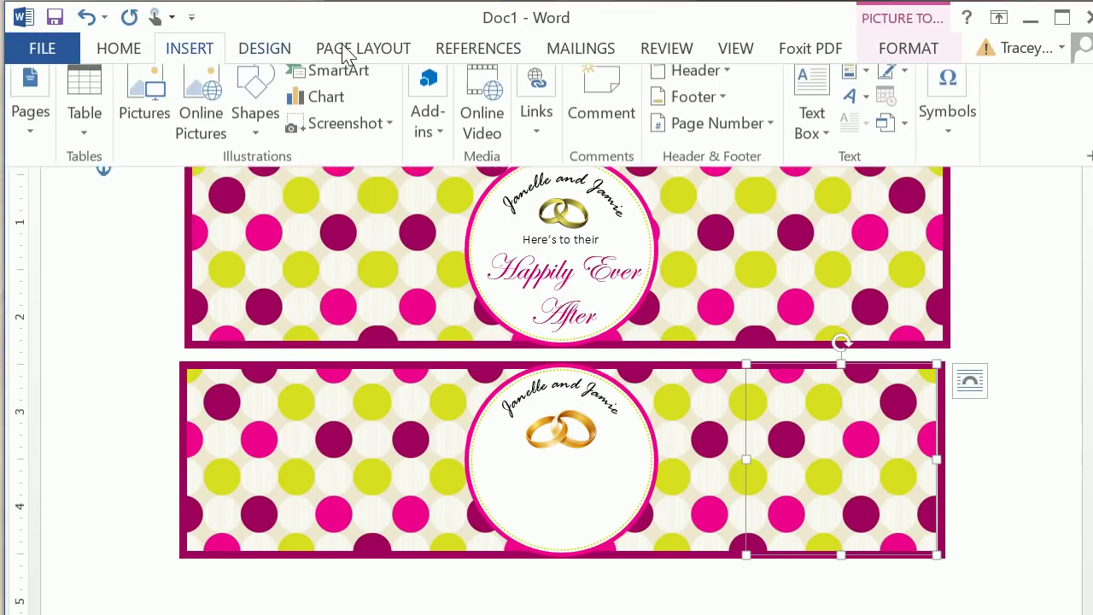
click(796, 119)
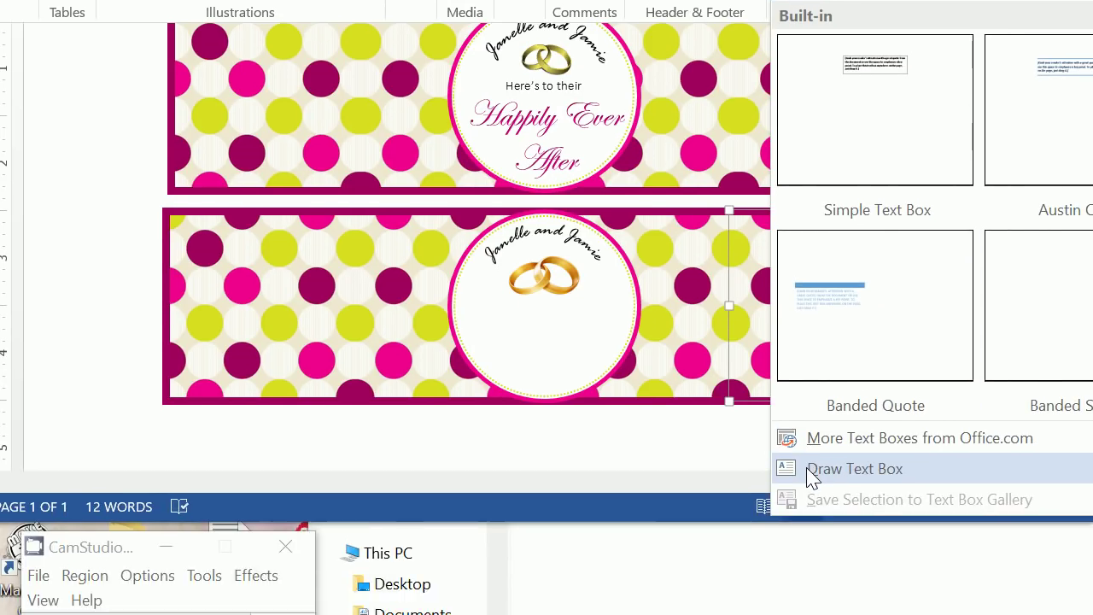
click(825, 614)
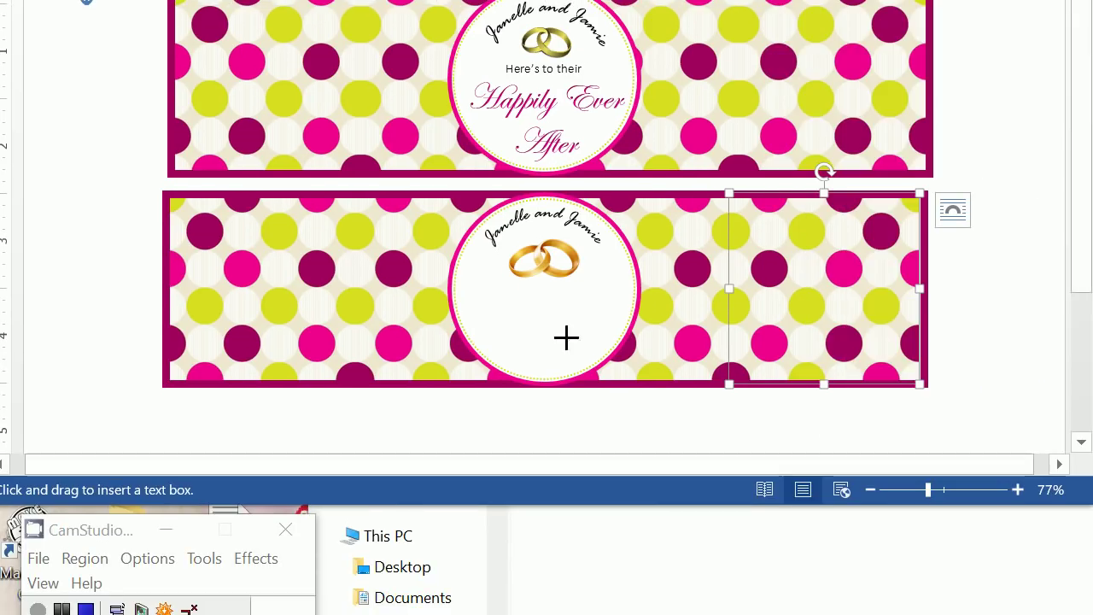
click(487, 287)
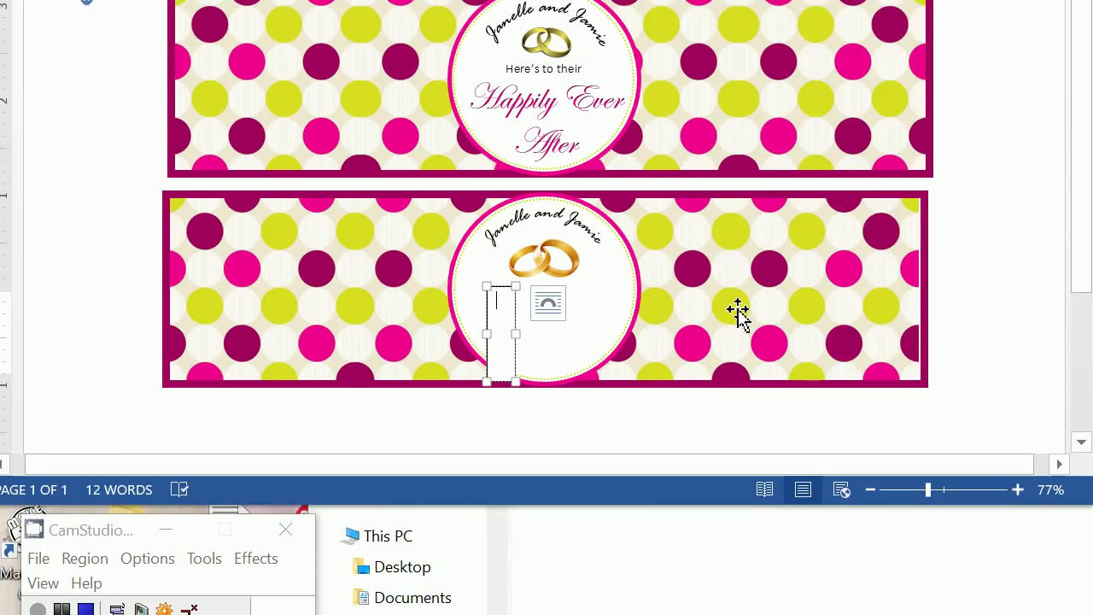
drag(593, 334, 644, 334)
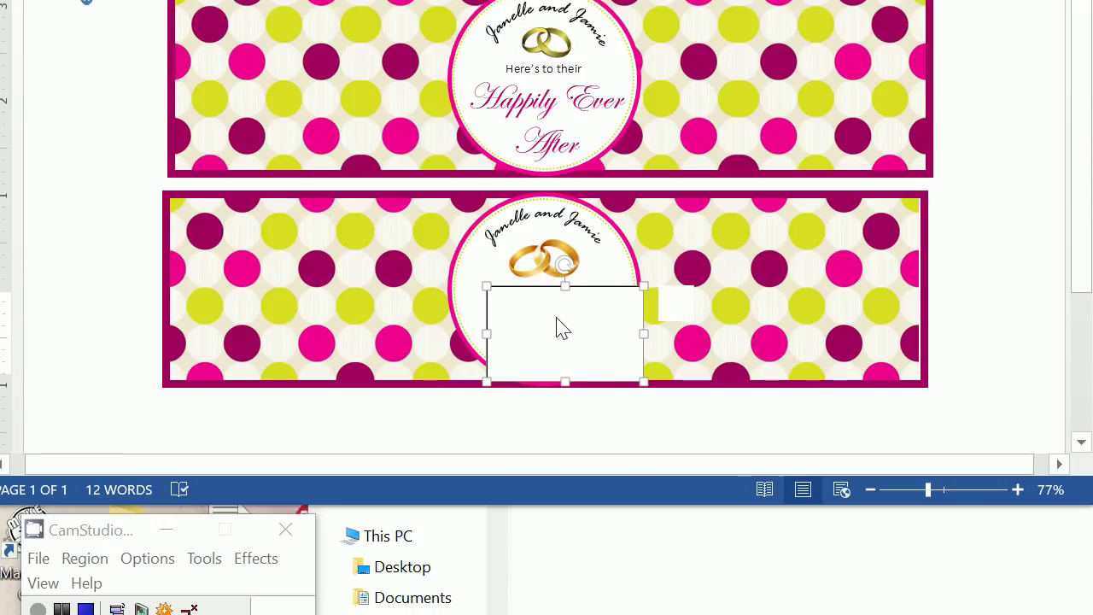
text(Here')
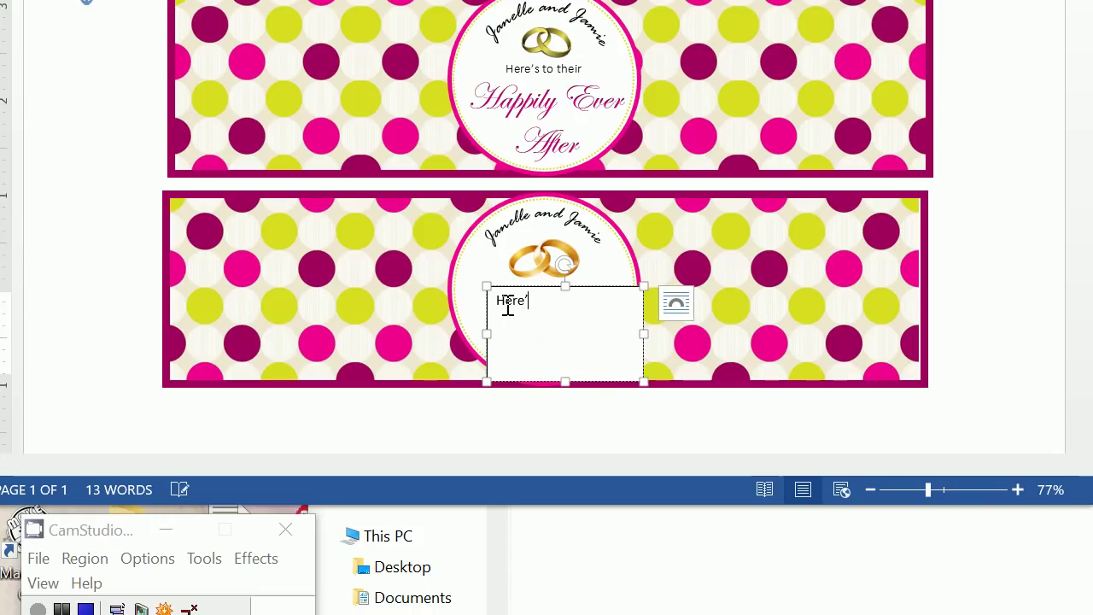
text(s to their)
key(Return)
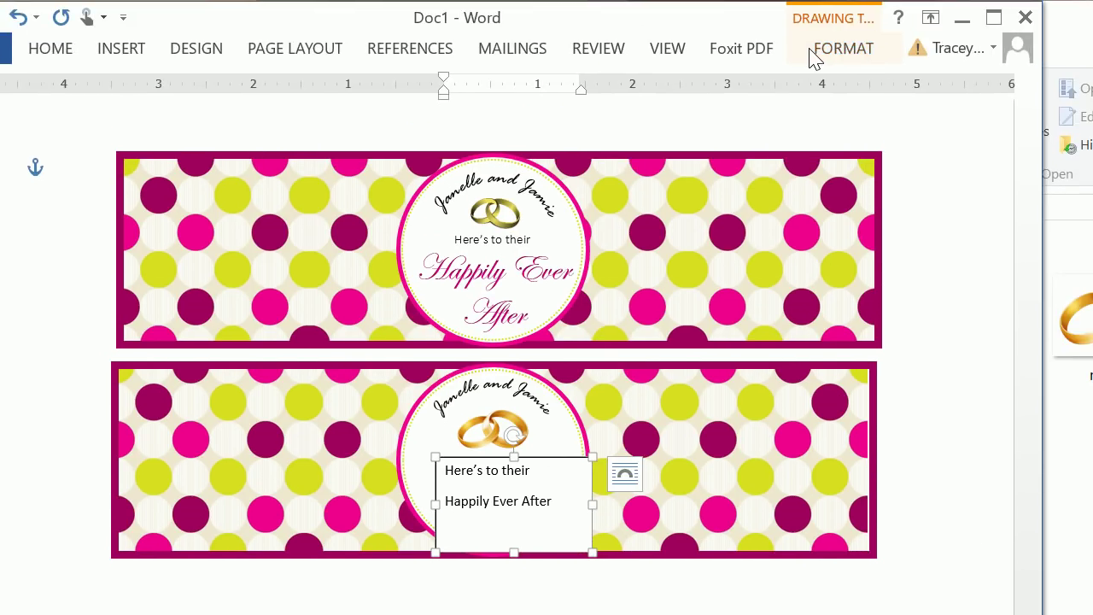
- Give the text box No Fill and No Outline
click(807, 52)
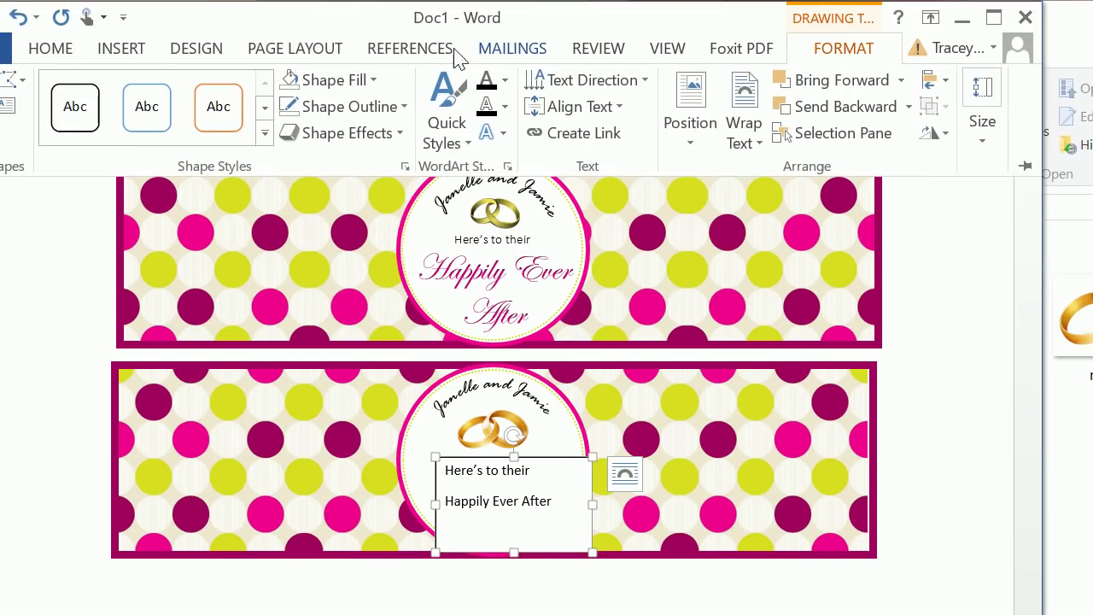
click(348, 85)
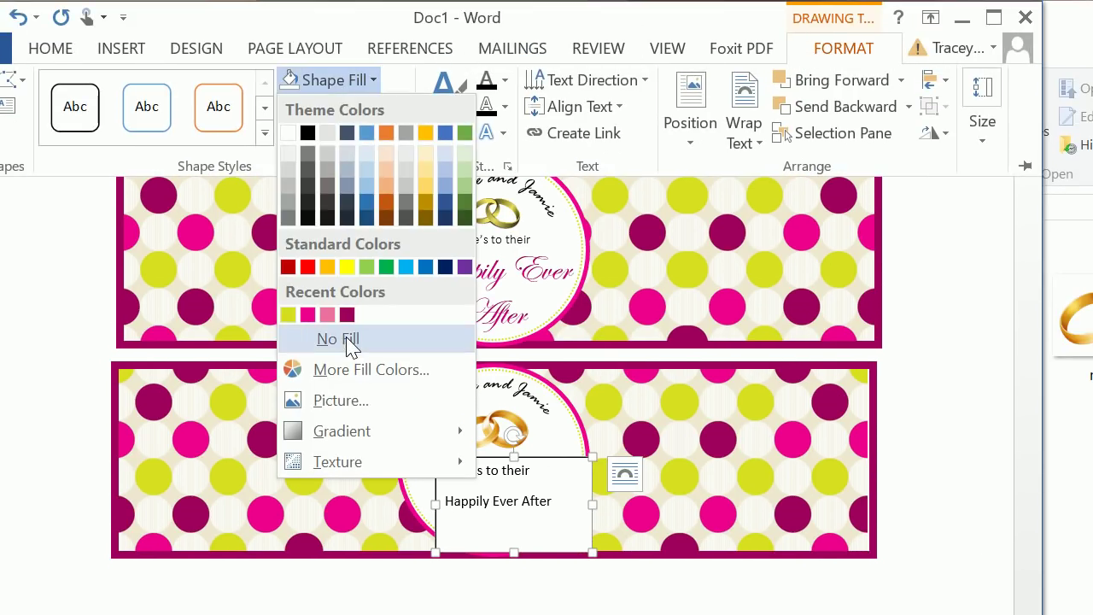
click(348, 339)
click(333, 107)
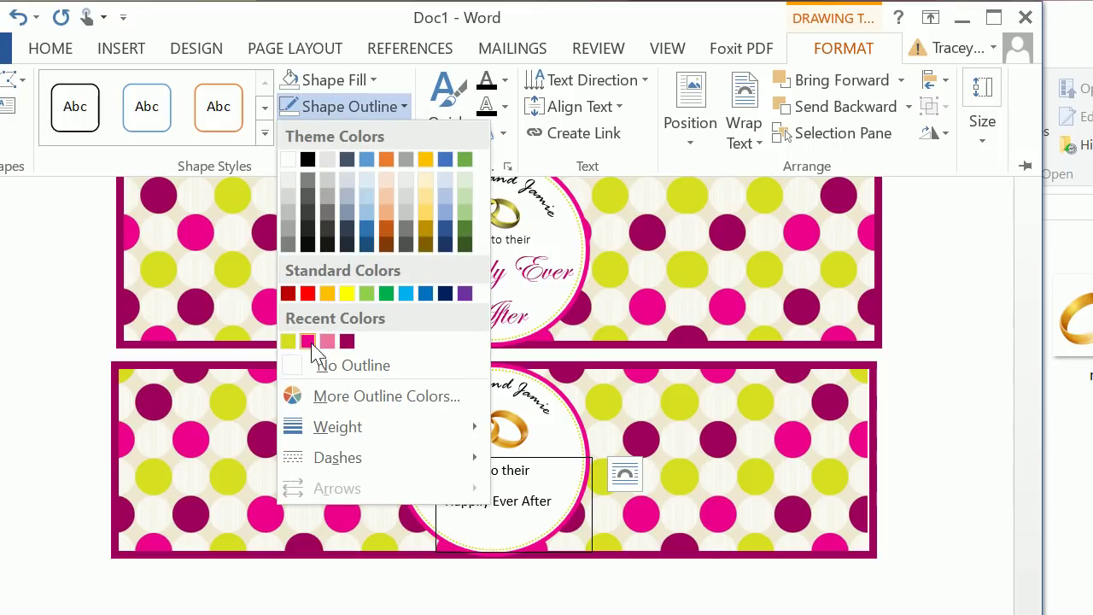
click(317, 367)
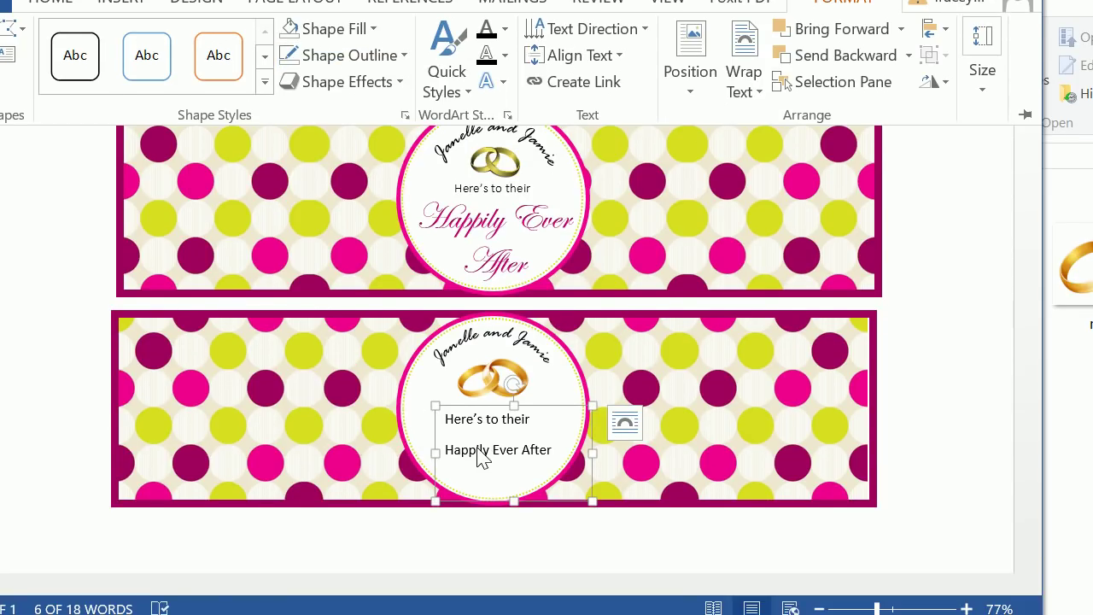
- Centre both text lines and nudge the text box left to sit centred in the circle
drag(536, 421, 444, 420)
drag(547, 451, 419, 419)
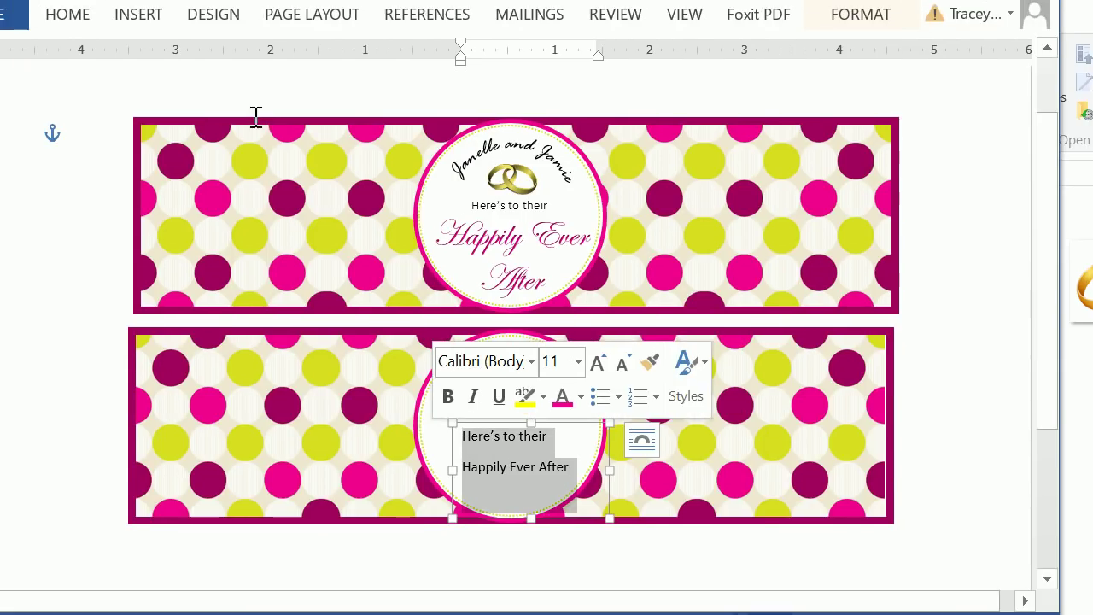
click(123, 53)
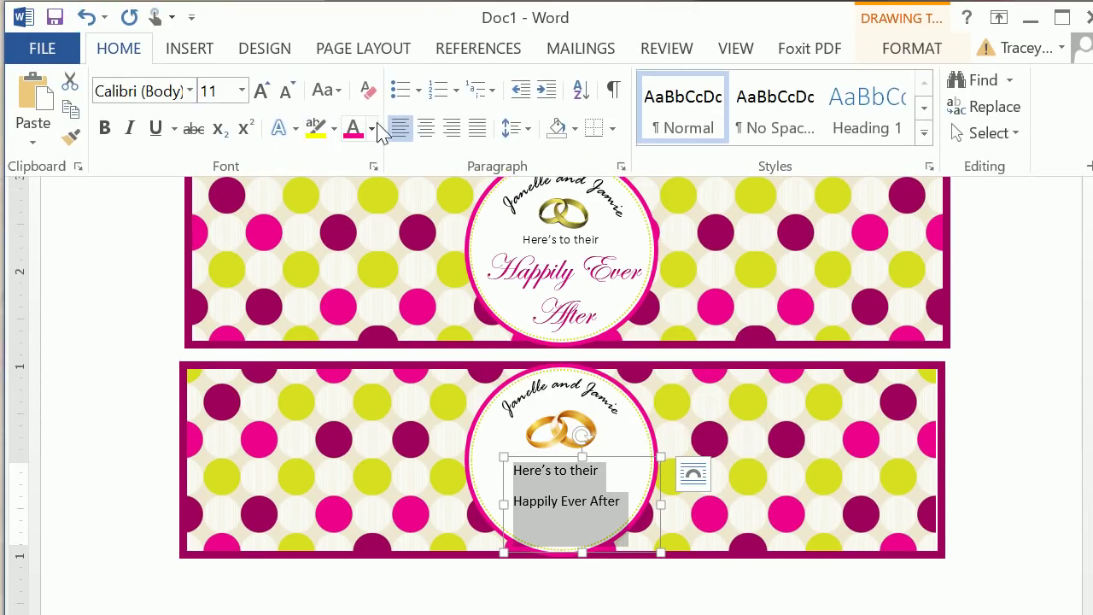
click(425, 129)
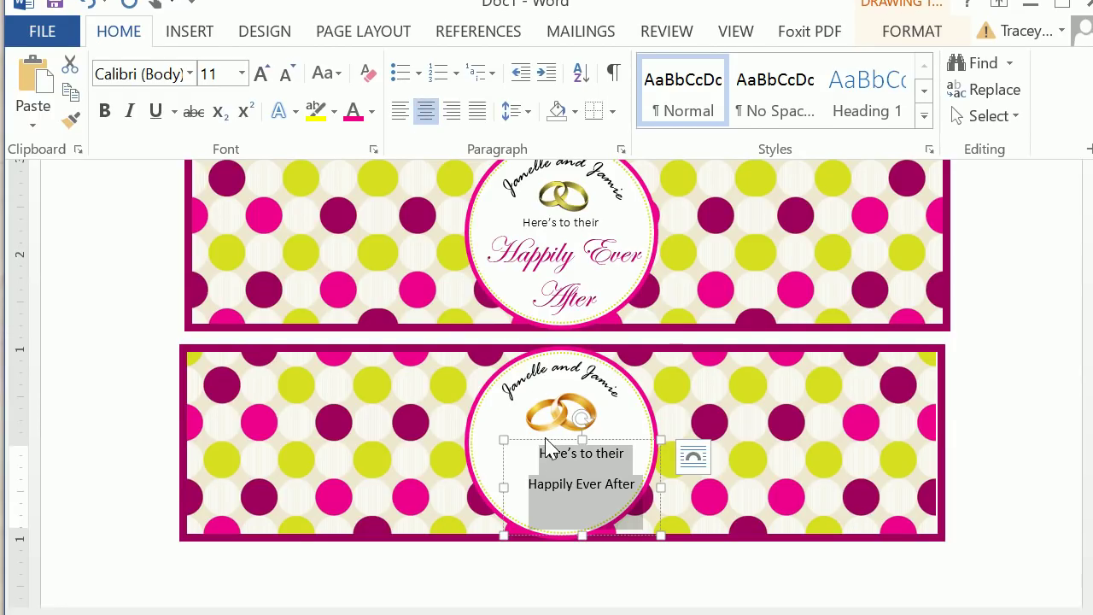
click(546, 452)
drag(547, 442, 527, 441)
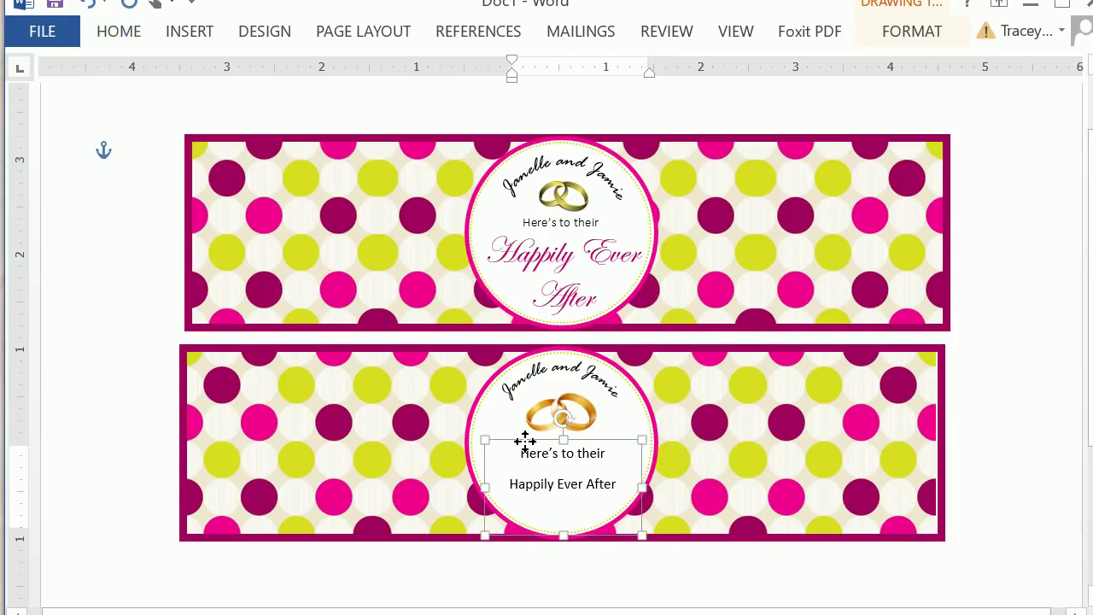
- Set 'Here's to their' in Calibri Light
triple_click(494, 450)
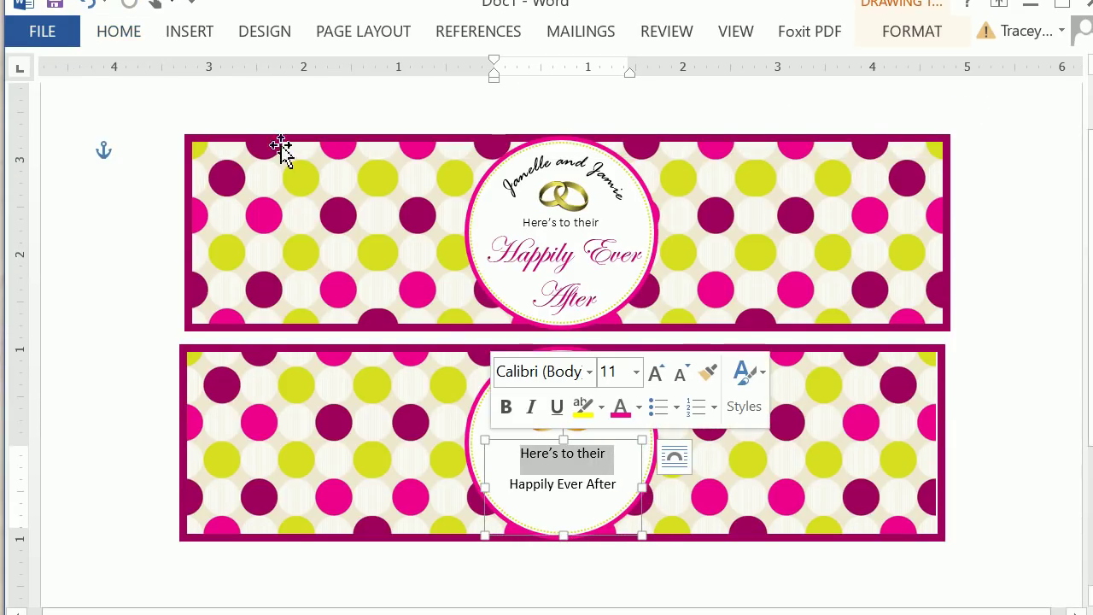
click(119, 31)
click(141, 90)
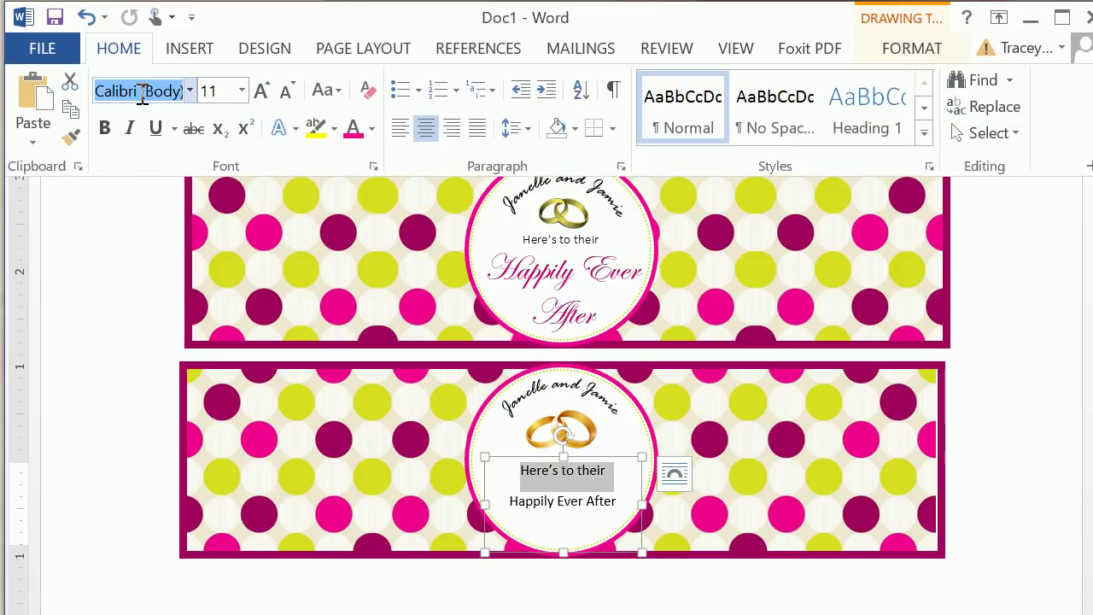
click(190, 91)
click(188, 147)
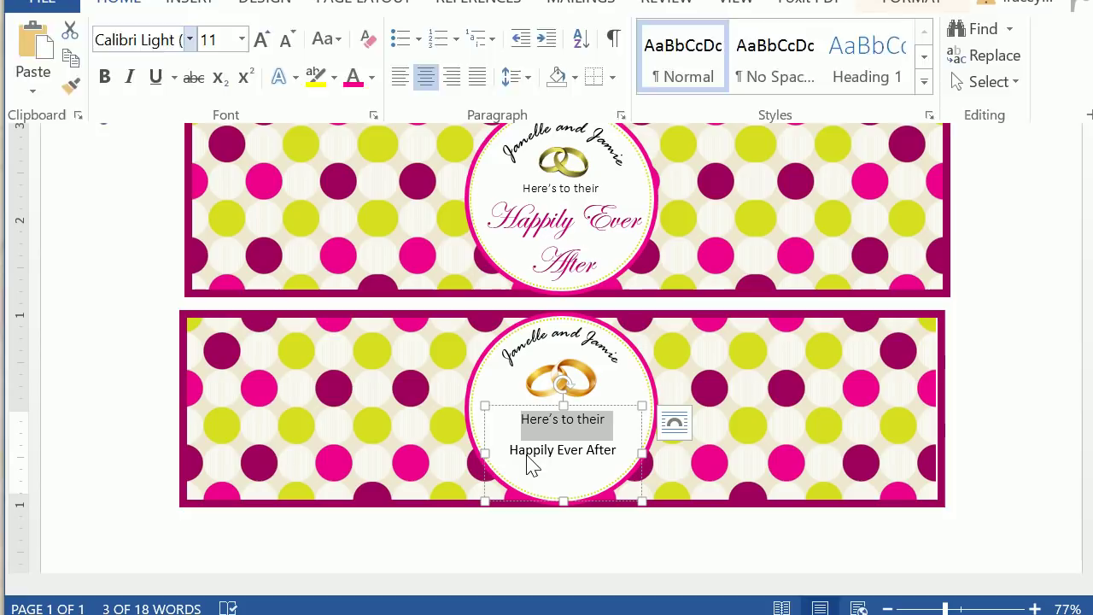
- Set 'Happily Ever After' in Edwardian Script ITC at size 28
click(513, 502)
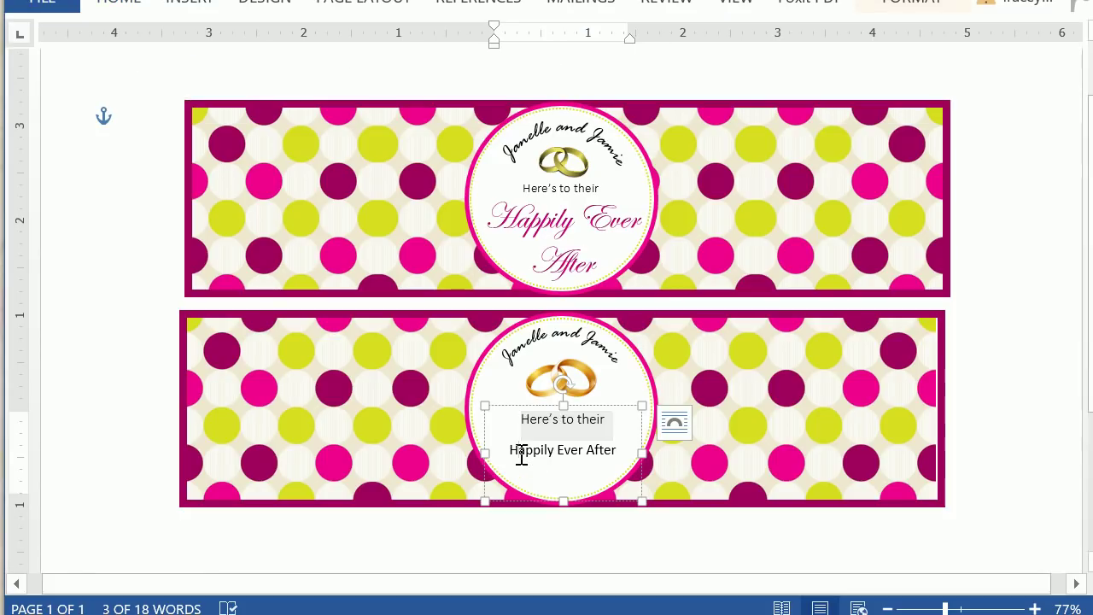
shift+click(610, 465)
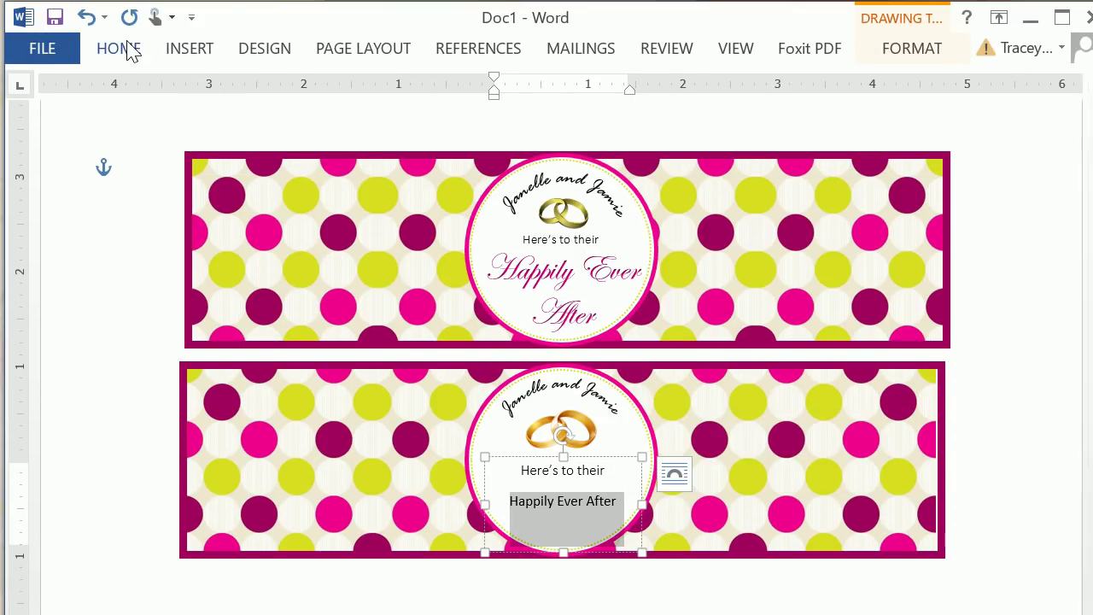
click(122, 48)
click(190, 89)
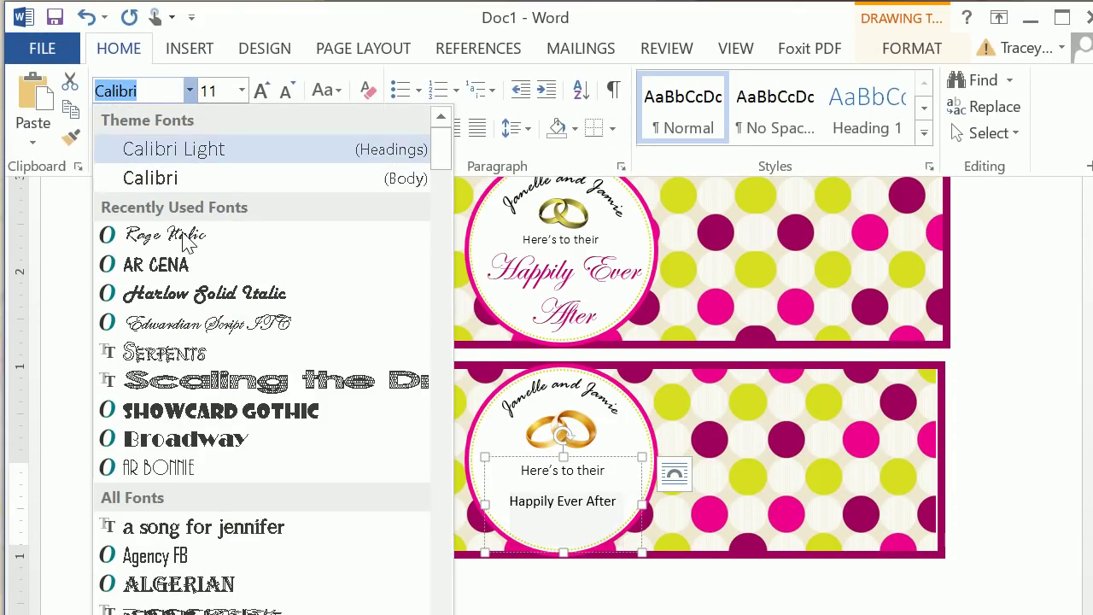
click(186, 328)
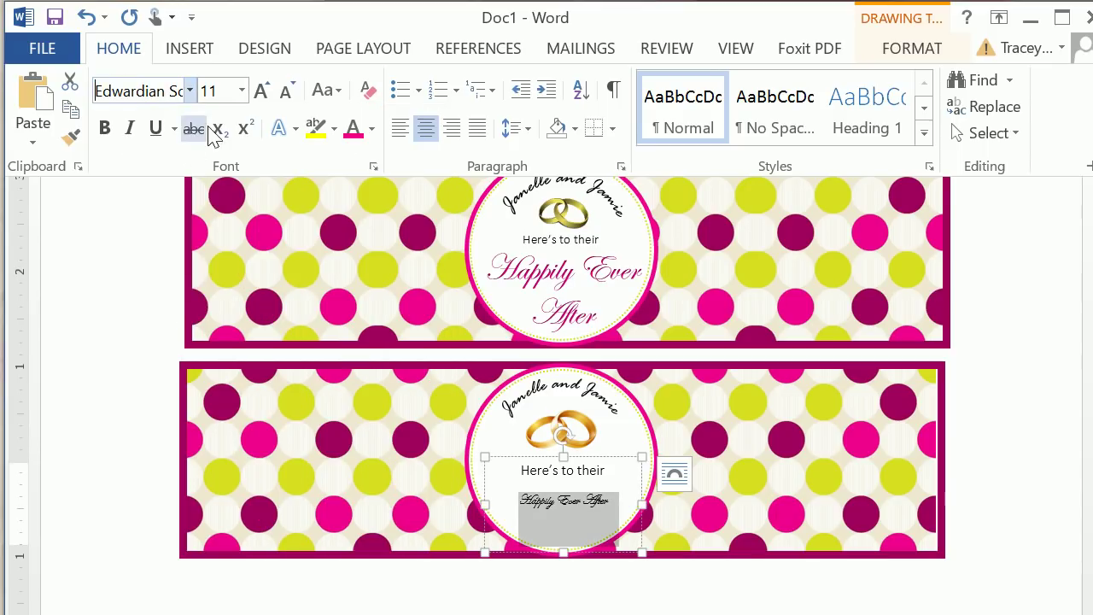
click(242, 89)
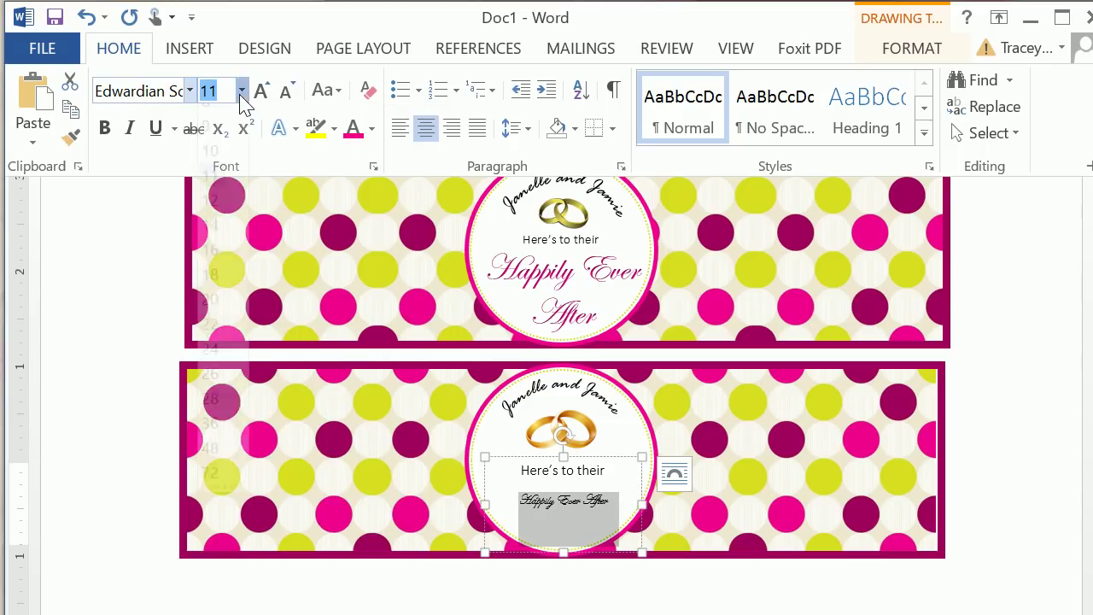
click(211, 416)
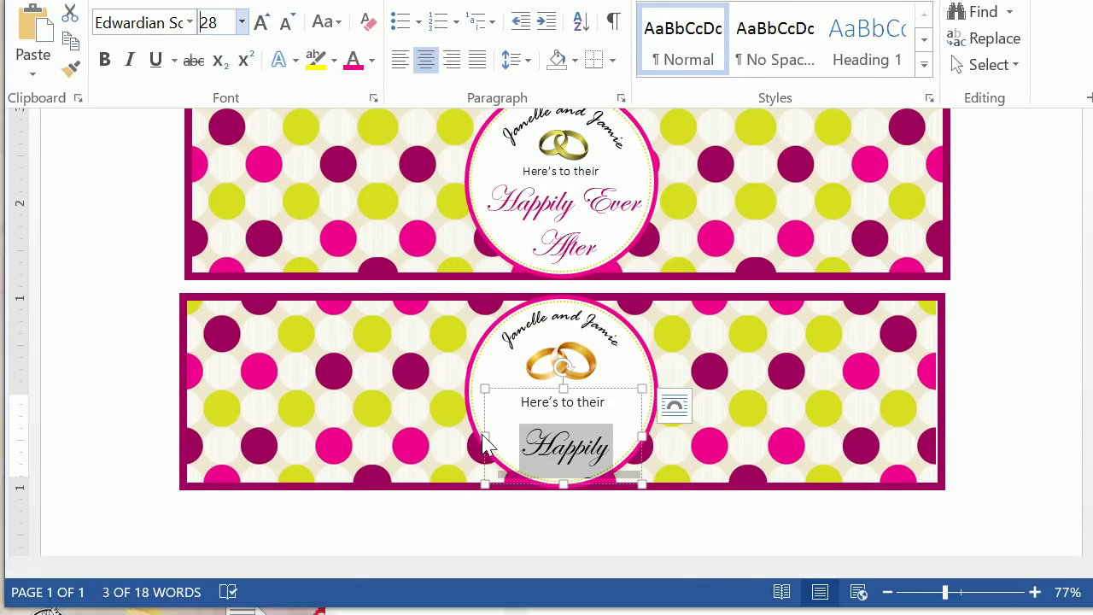
- Widen, centre and lengthen the text box so all the text fits in the circle
drag(484, 437, 452, 436)
drag(585, 402, 601, 382)
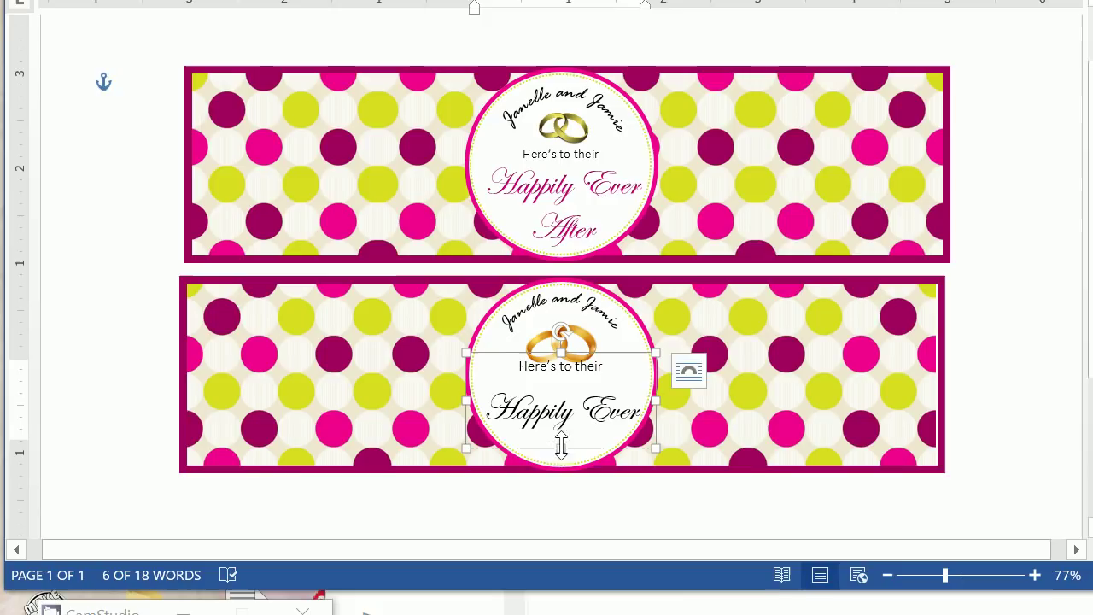
drag(561, 444, 559, 478)
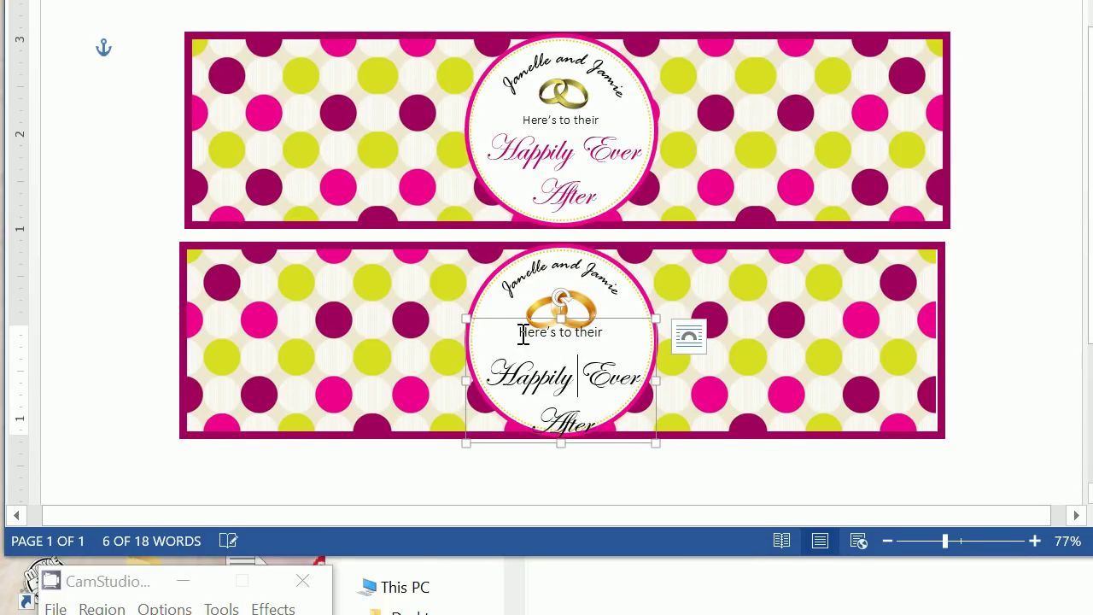
drag(524, 335, 635, 437)
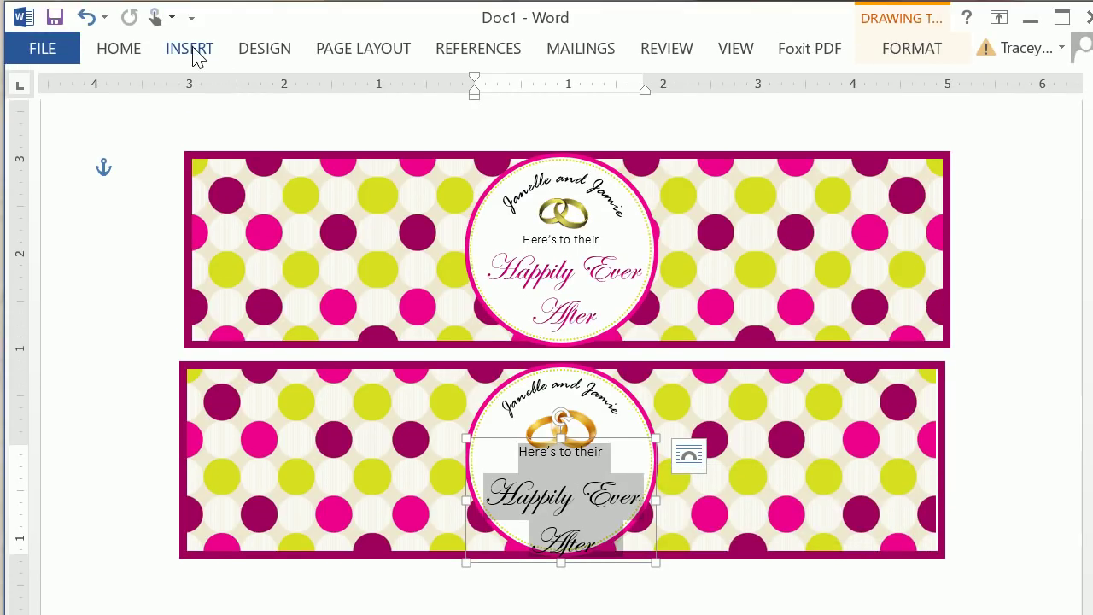
- Set paragraph spacing After to 0 pt and line spacing to Single for the label text
click(104, 51)
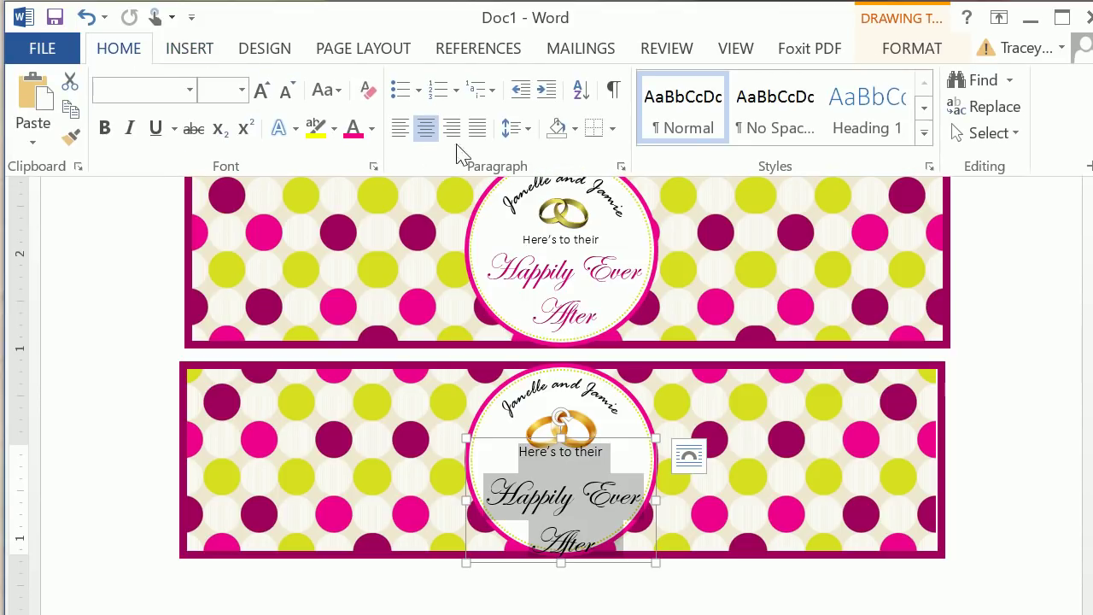
click(515, 133)
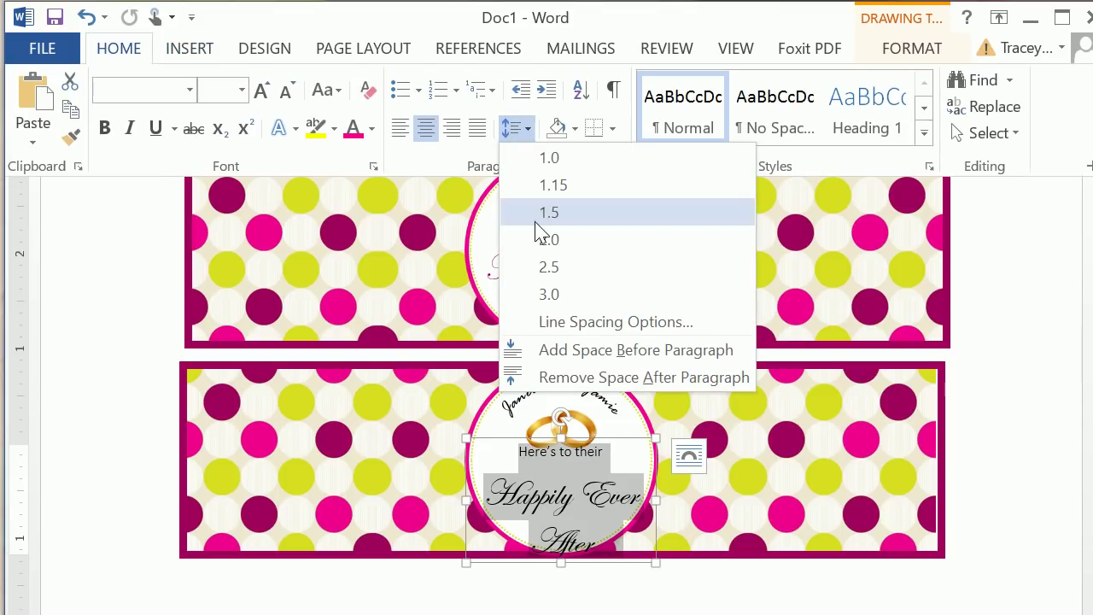
click(551, 323)
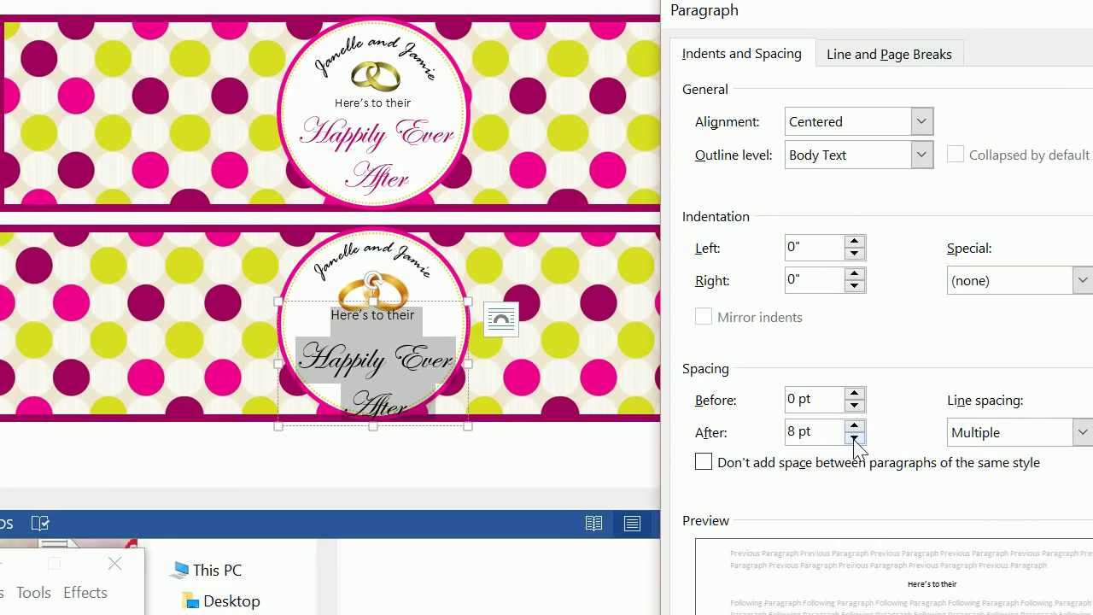
click(1042, 557)
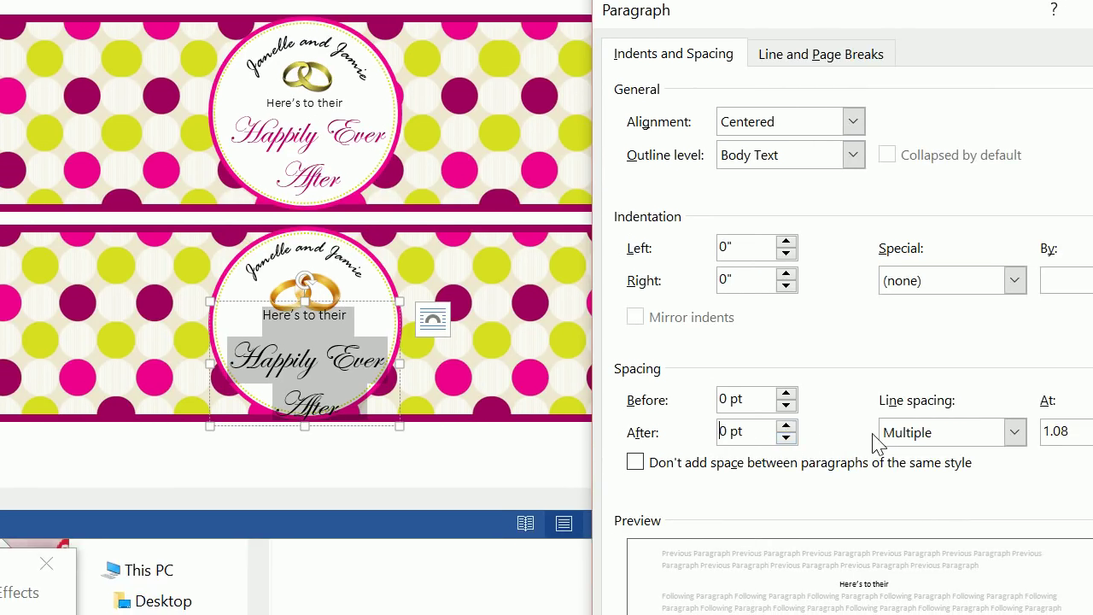
click(922, 432)
click(939, 544)
click(852, 382)
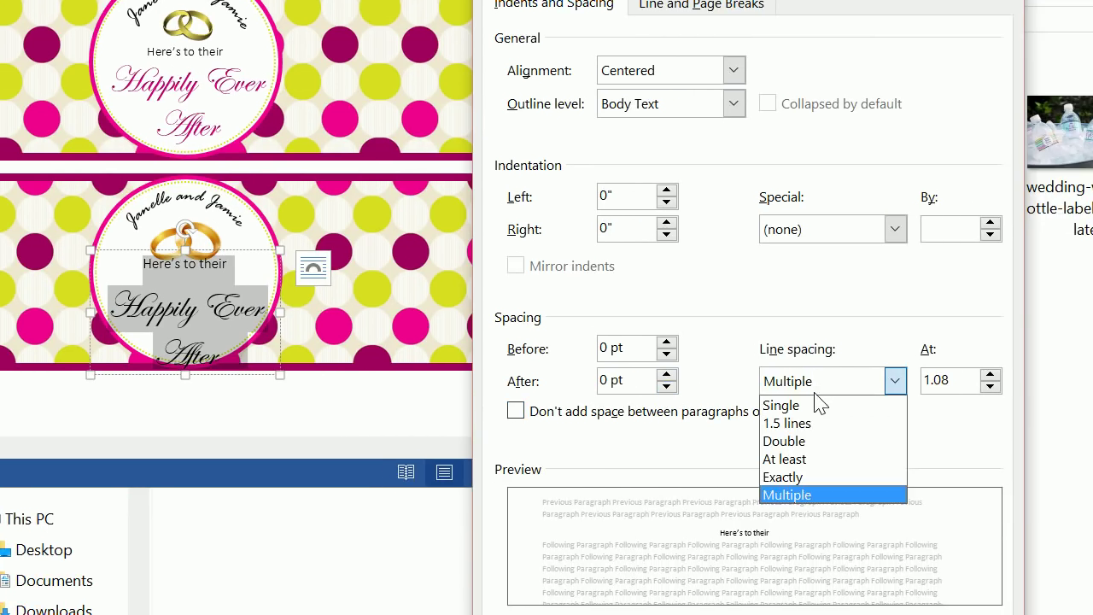
click(851, 406)
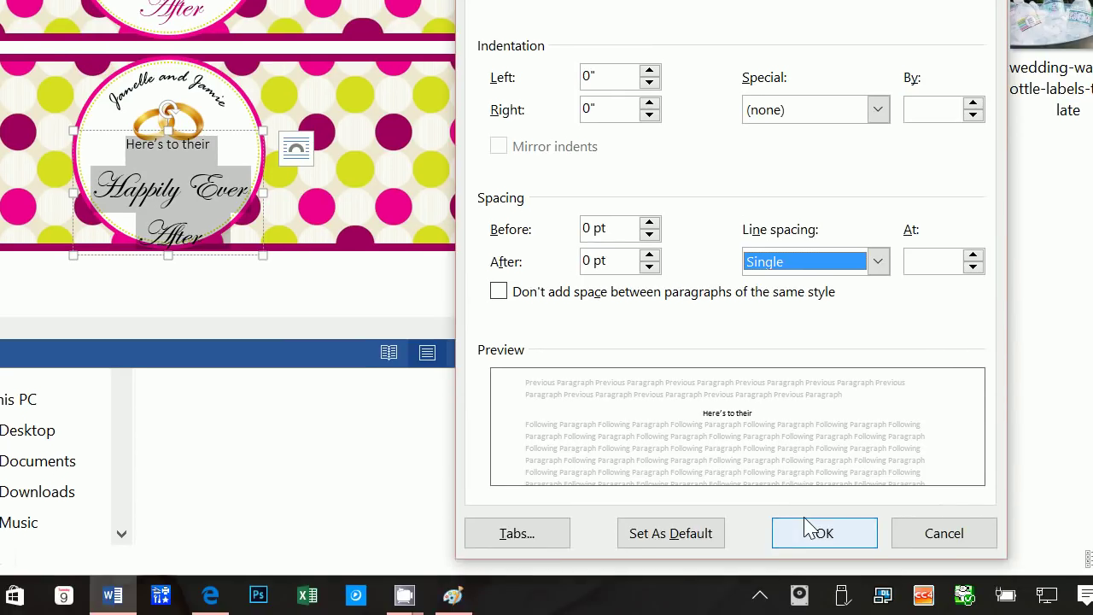
click(807, 530)
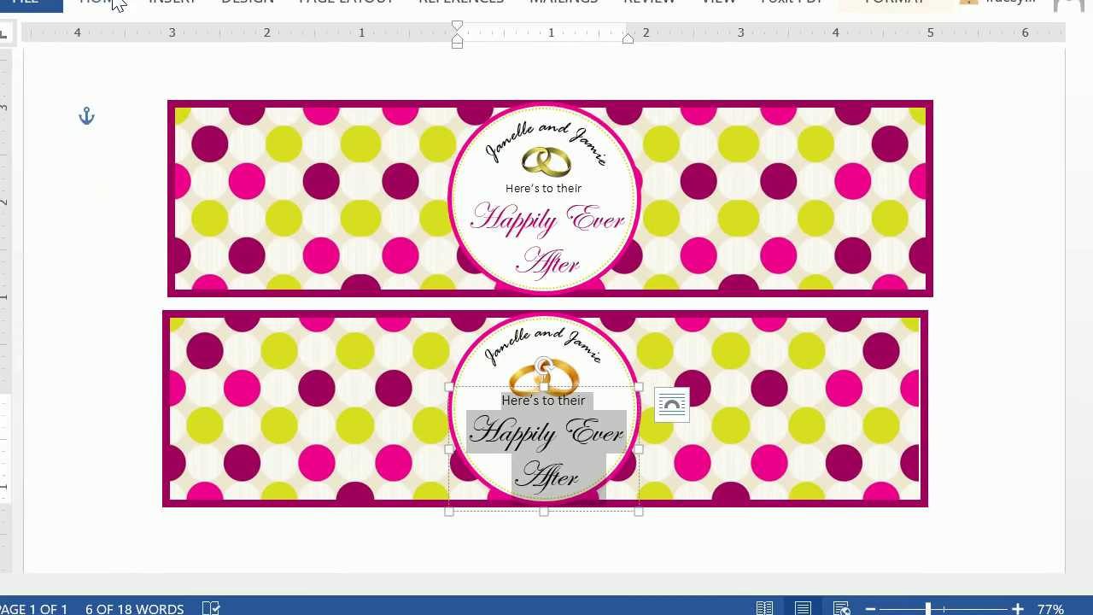
- Recheck the paragraph settings to confirm single spacing with 0 pt before and after
click(115, 3)
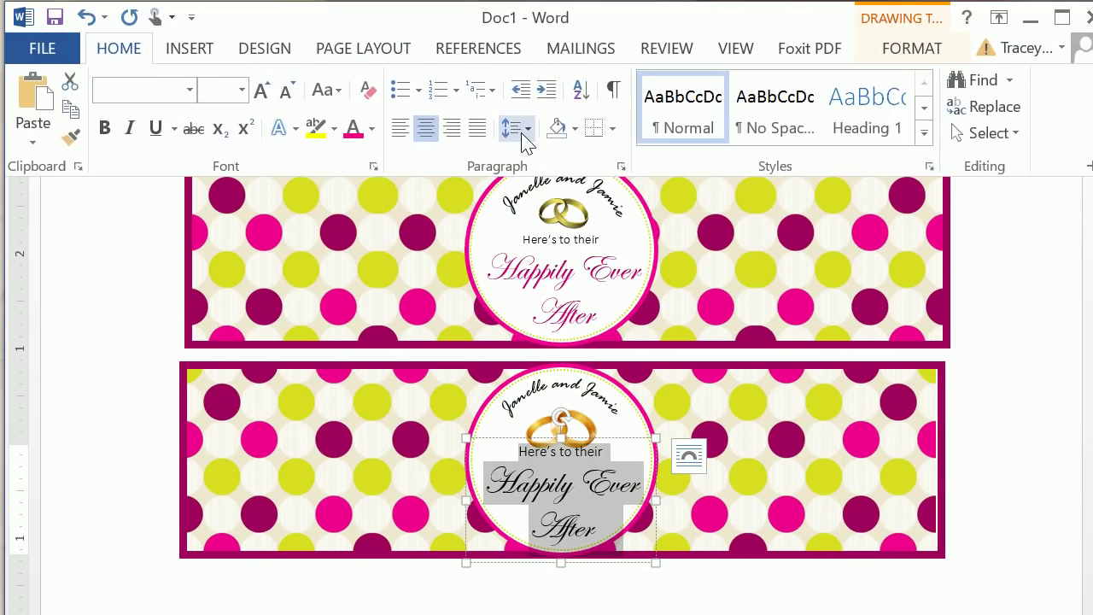
click(523, 136)
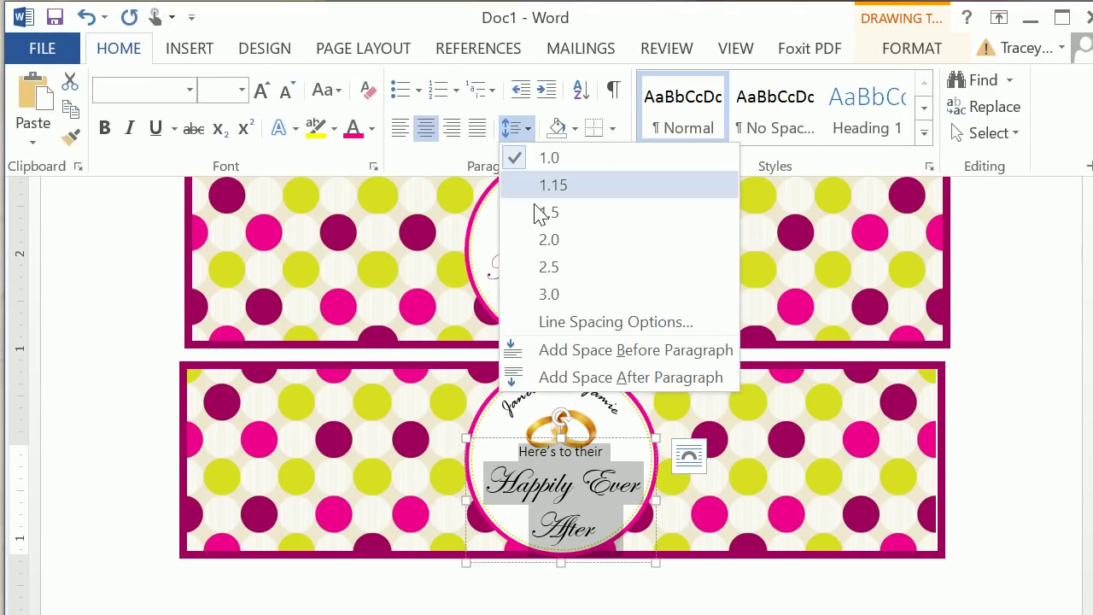
click(556, 320)
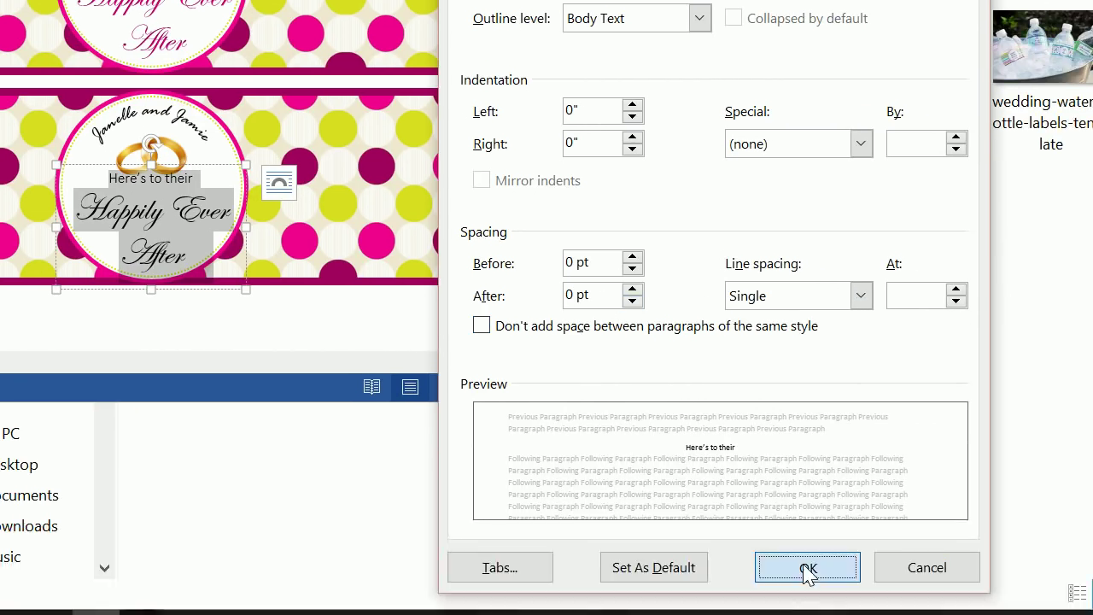
click(805, 569)
click(275, 199)
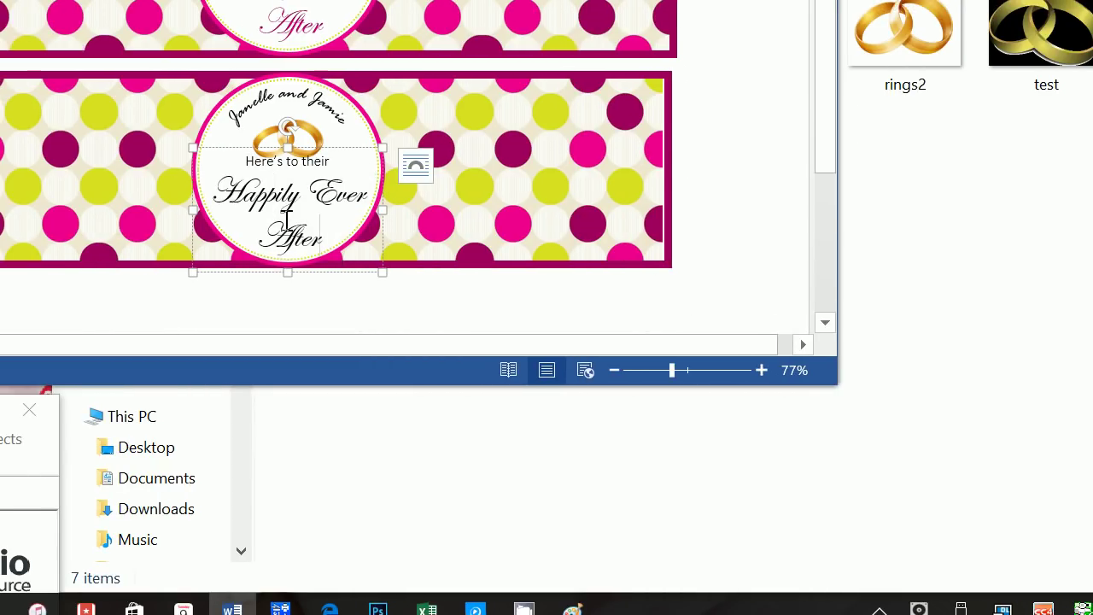
triple_click(287, 218)
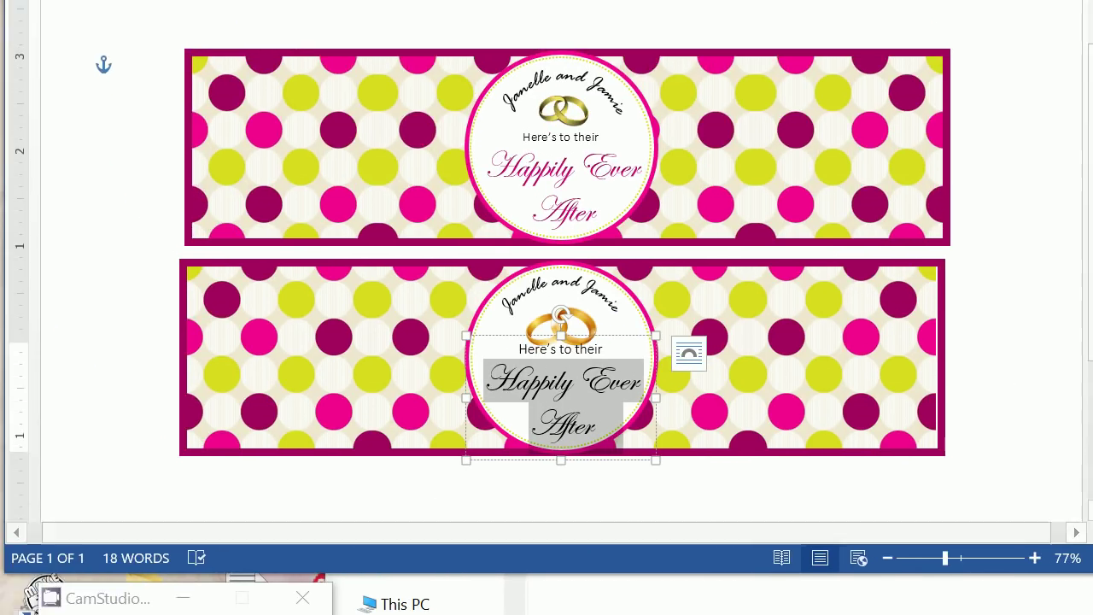
- Colour 'Happily Ever After' pink and give it an Inside Top shadow
click(128, 50)
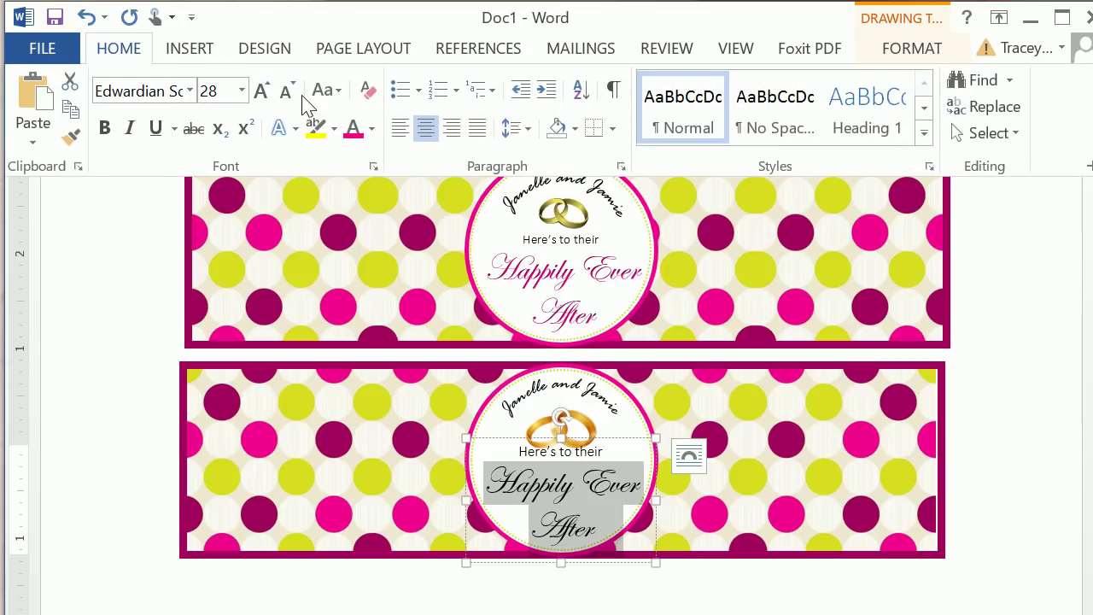
click(353, 130)
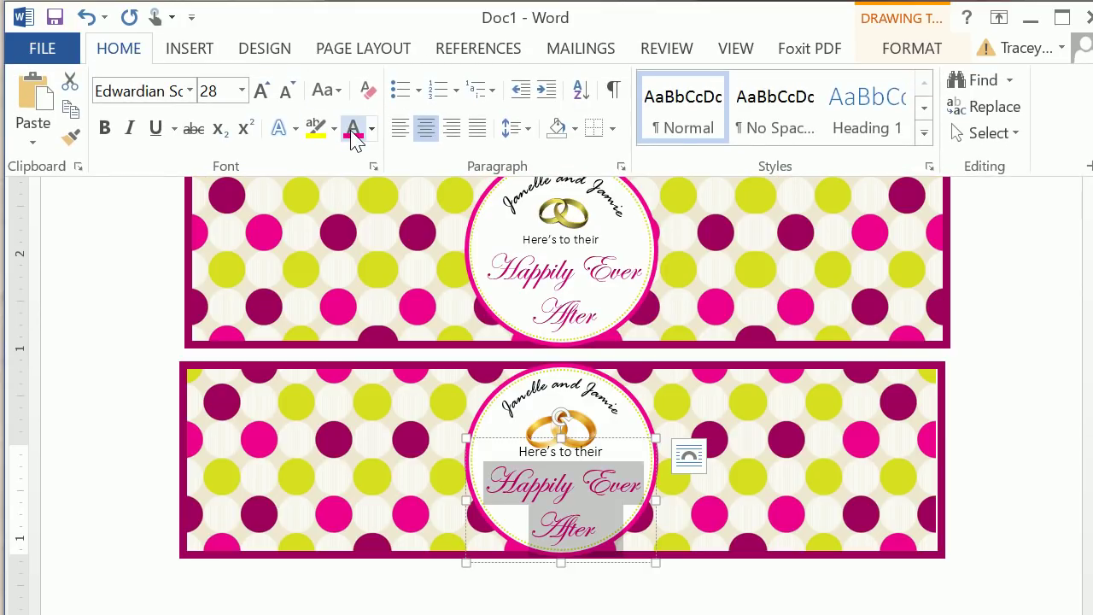
click(295, 130)
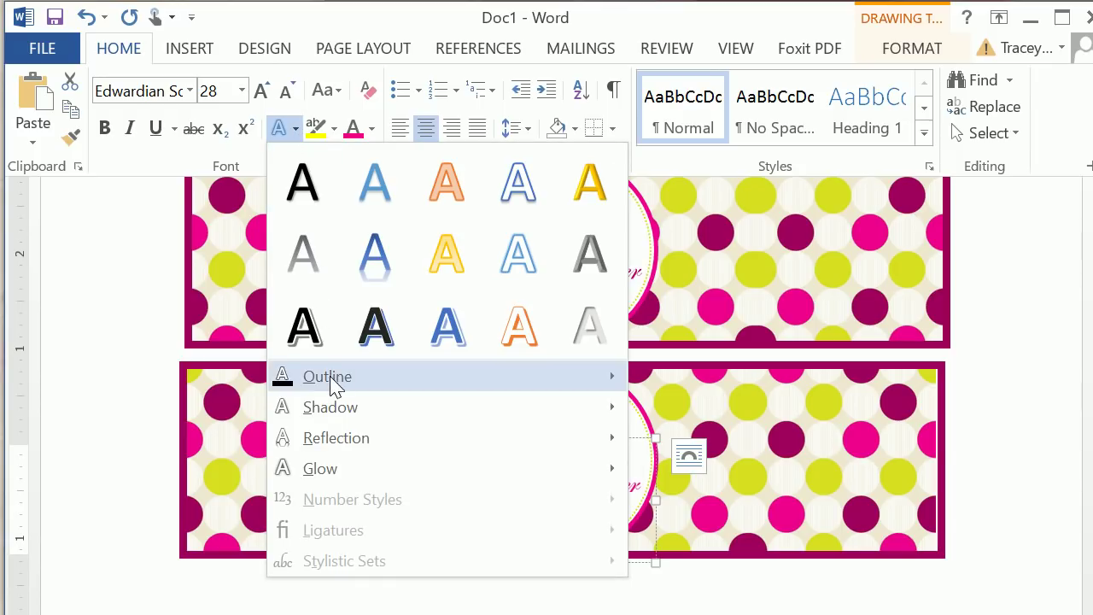
mouse_move(344, 417)
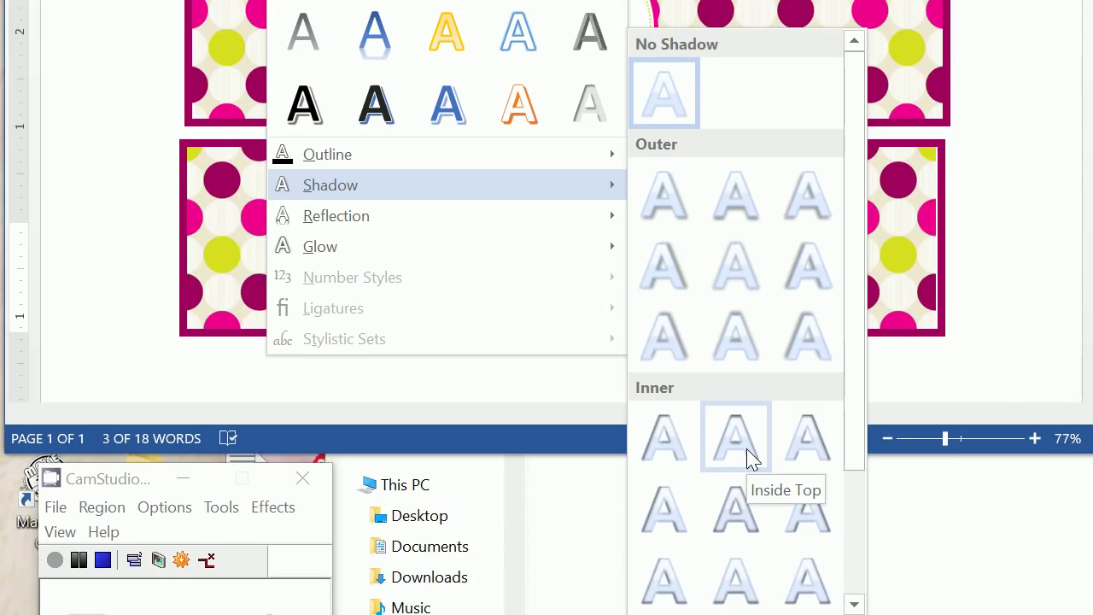
click(748, 458)
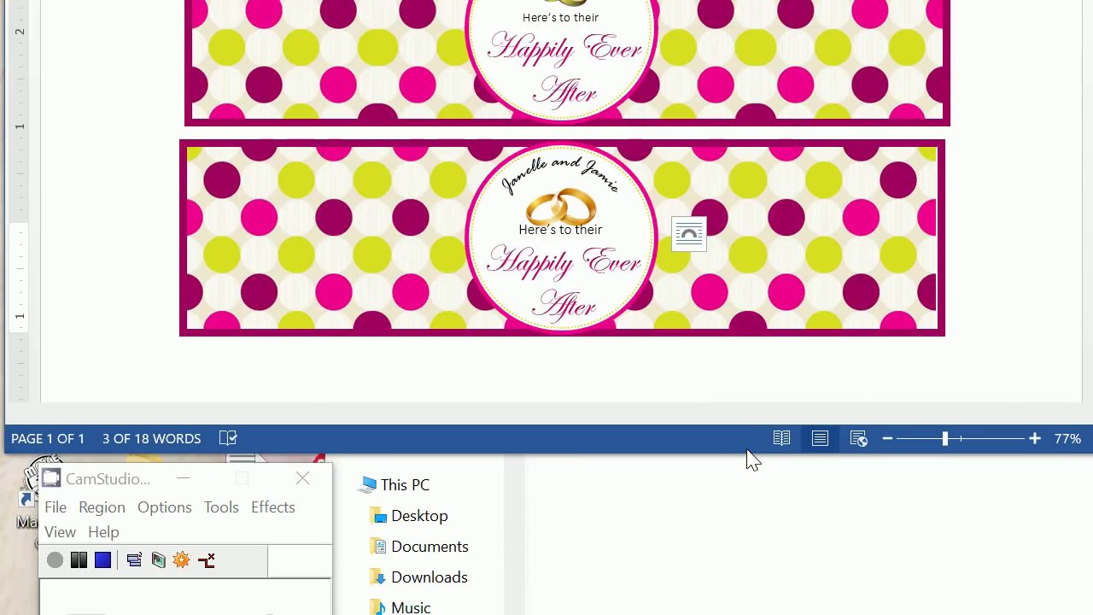
click(565, 254)
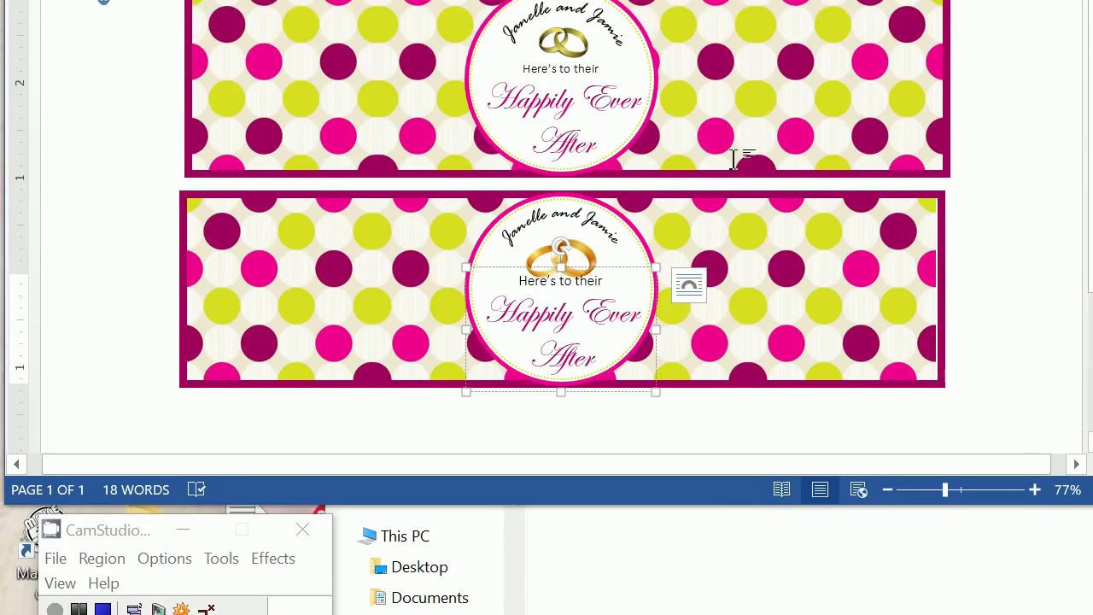
click(732, 107)
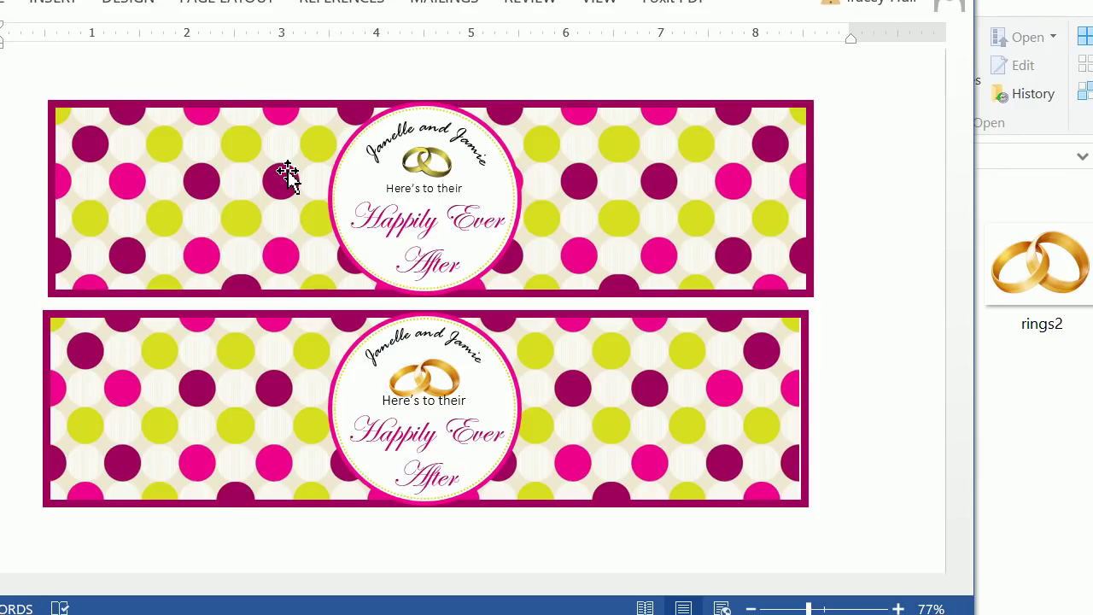
- Nudge the gold rings picture up above 'Here's to their' on the second label
click(400, 442)
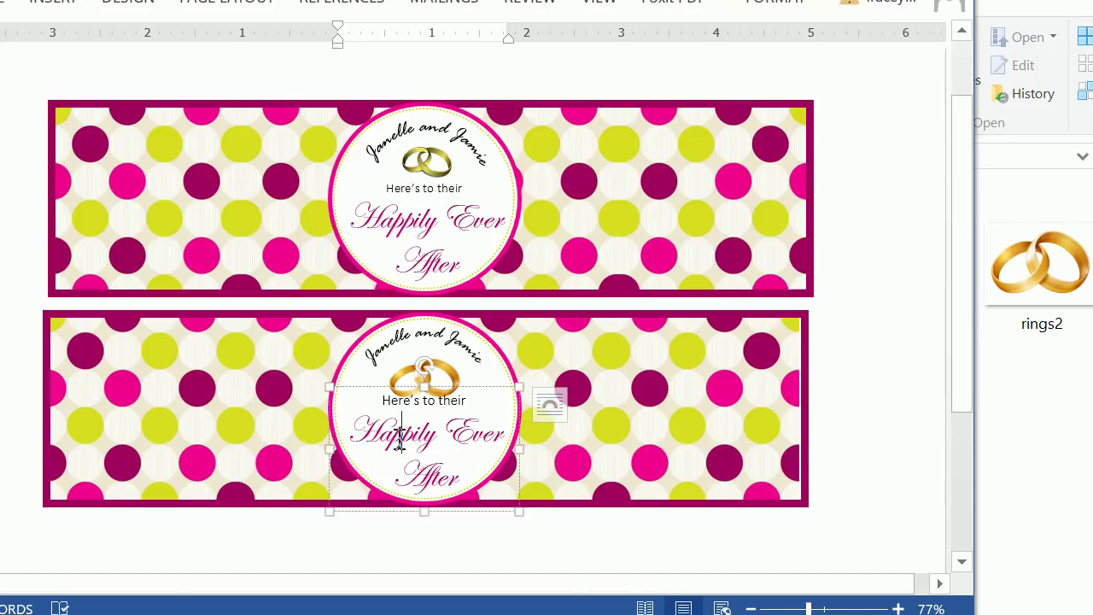
click(404, 387)
drag(404, 386, 392, 370)
click(219, 382)
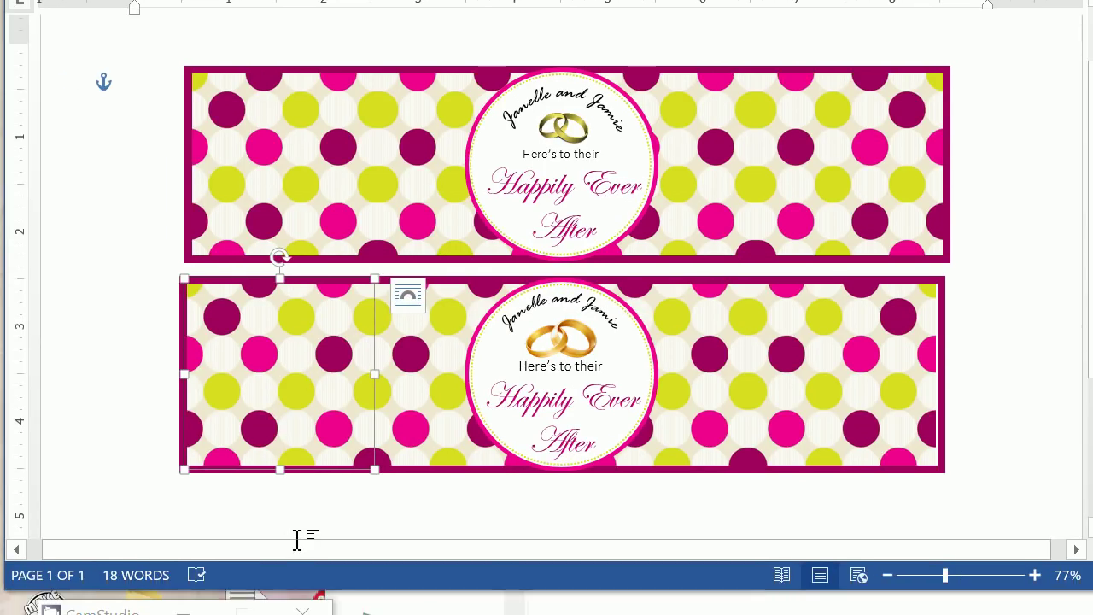
click(227, 572)
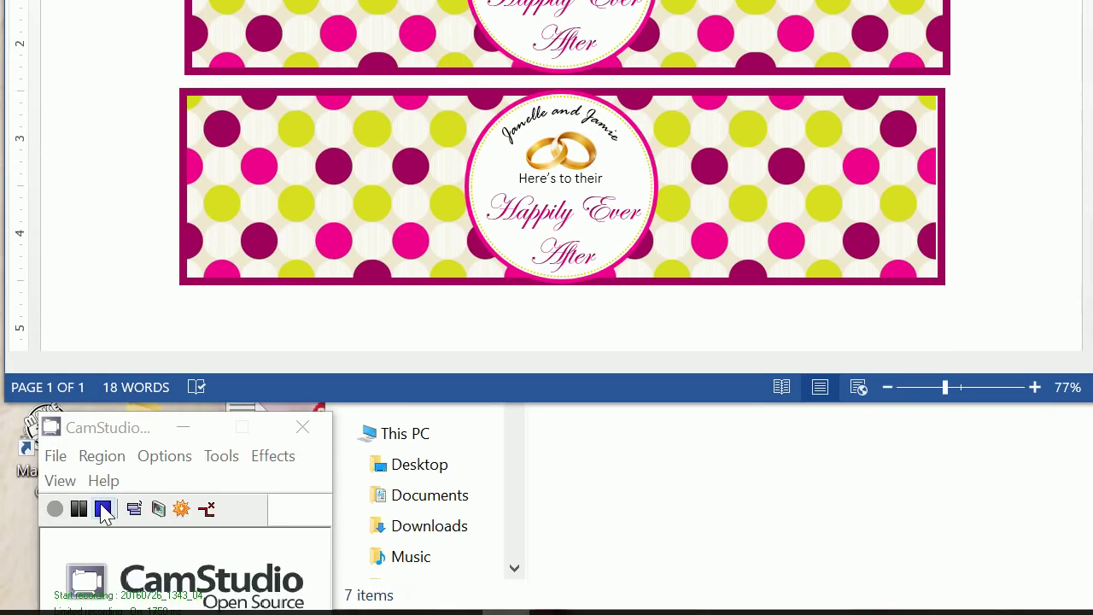